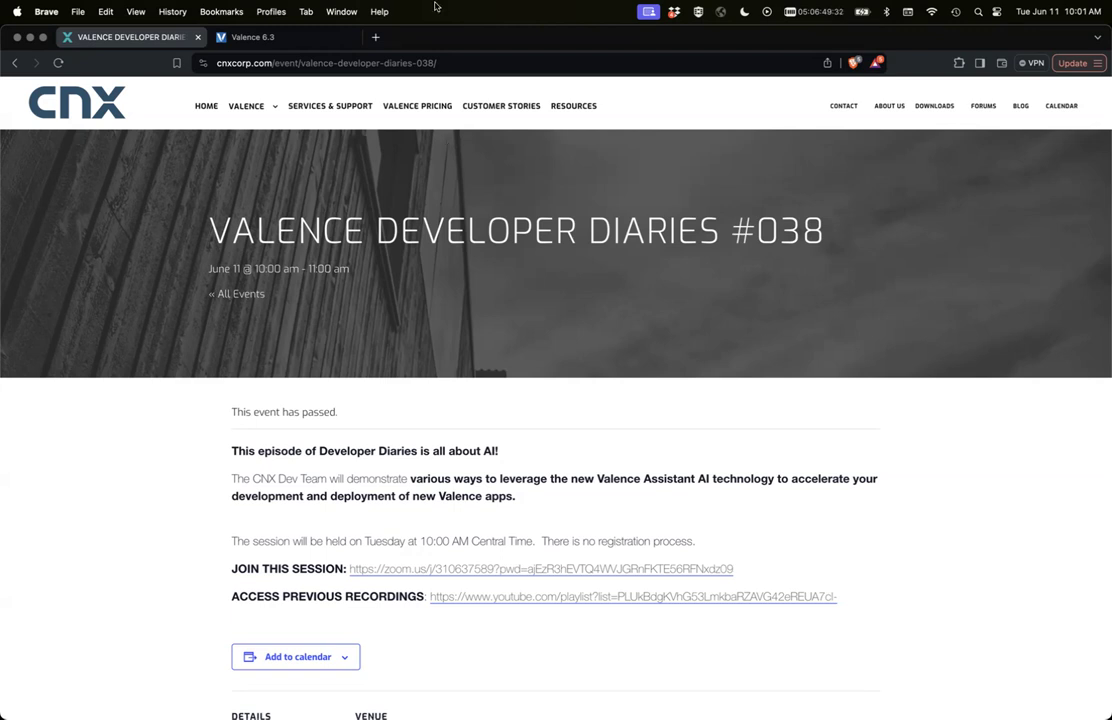
- Switch to the Valence 6.3 portal, start a new data source in Nitro App Builder and request assistant help creating it
left_click(233, 37)
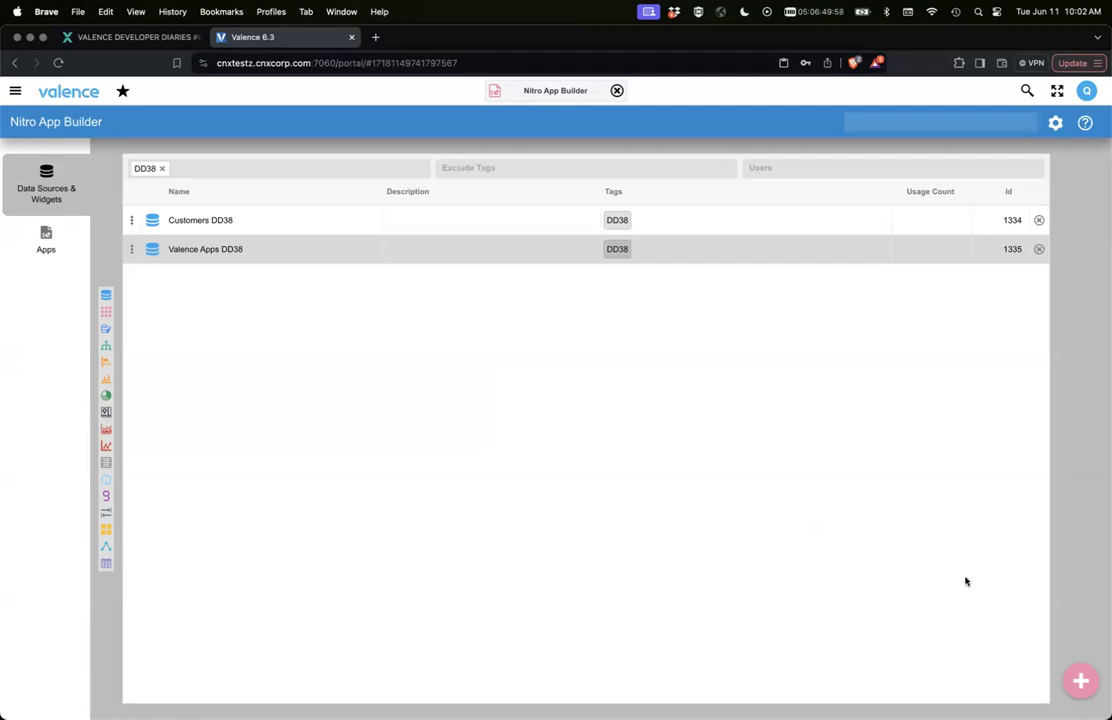
left_click(1078, 679)
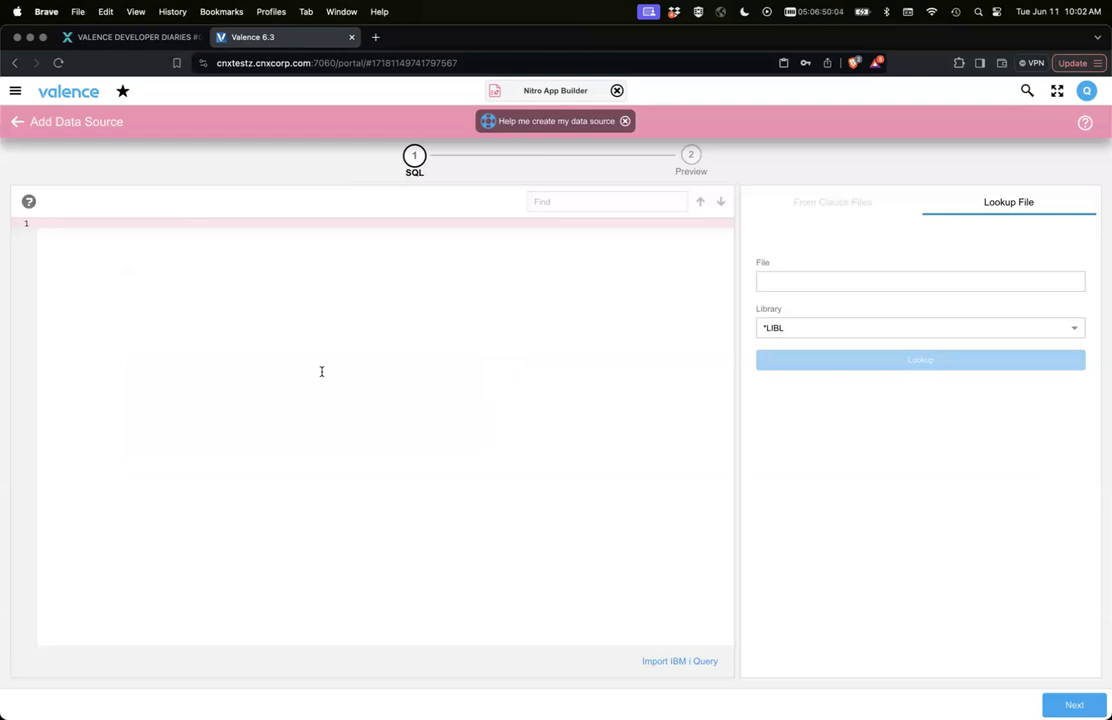
left_click(531, 122)
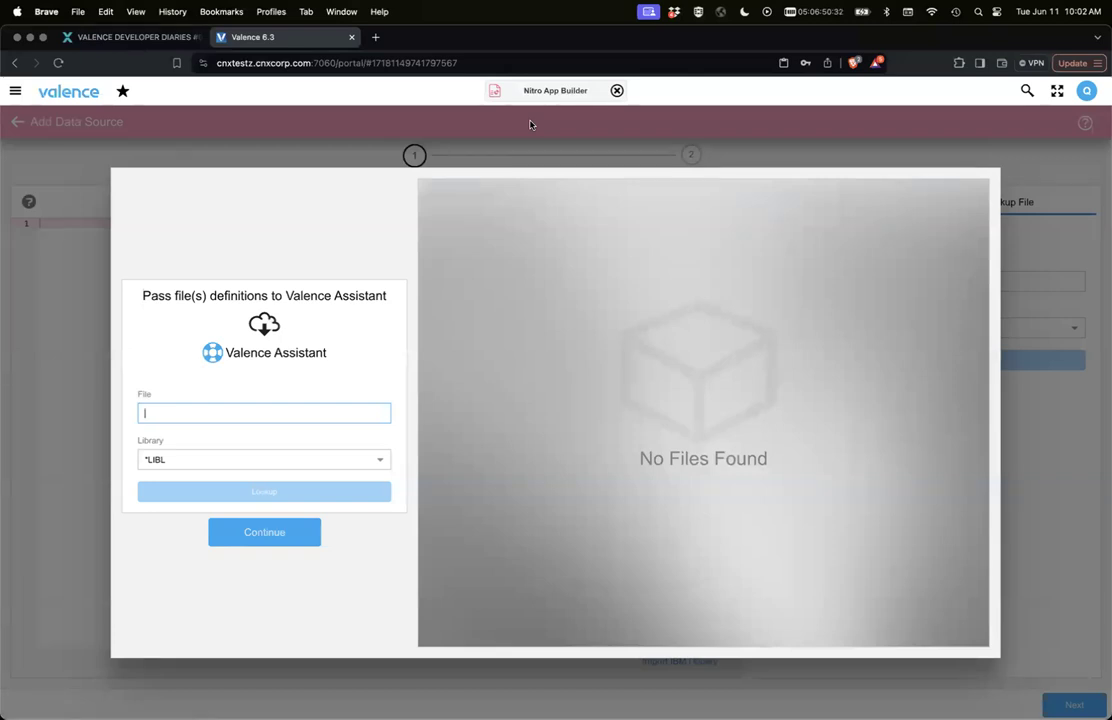
- Look up the files VXPRODUCTS, VXCO_HDR and VXCO_DTL in *LIBL to pass their definitions to Valence Assistant
type("VXPRODUCTS")
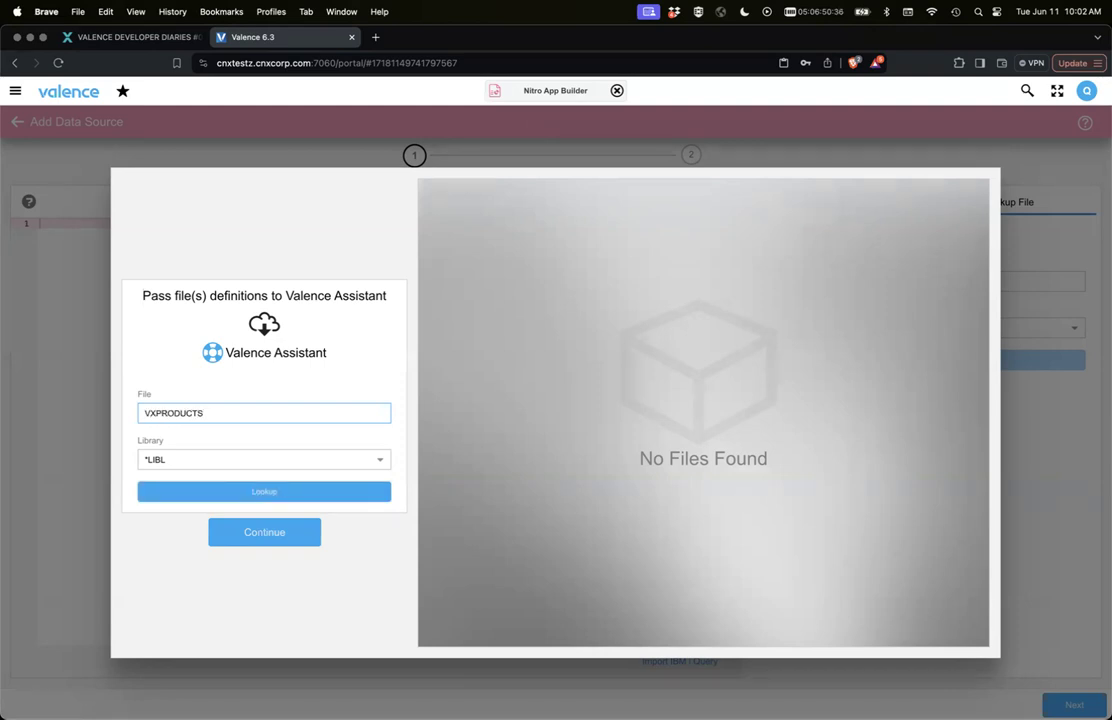
key("Return")
type("V")
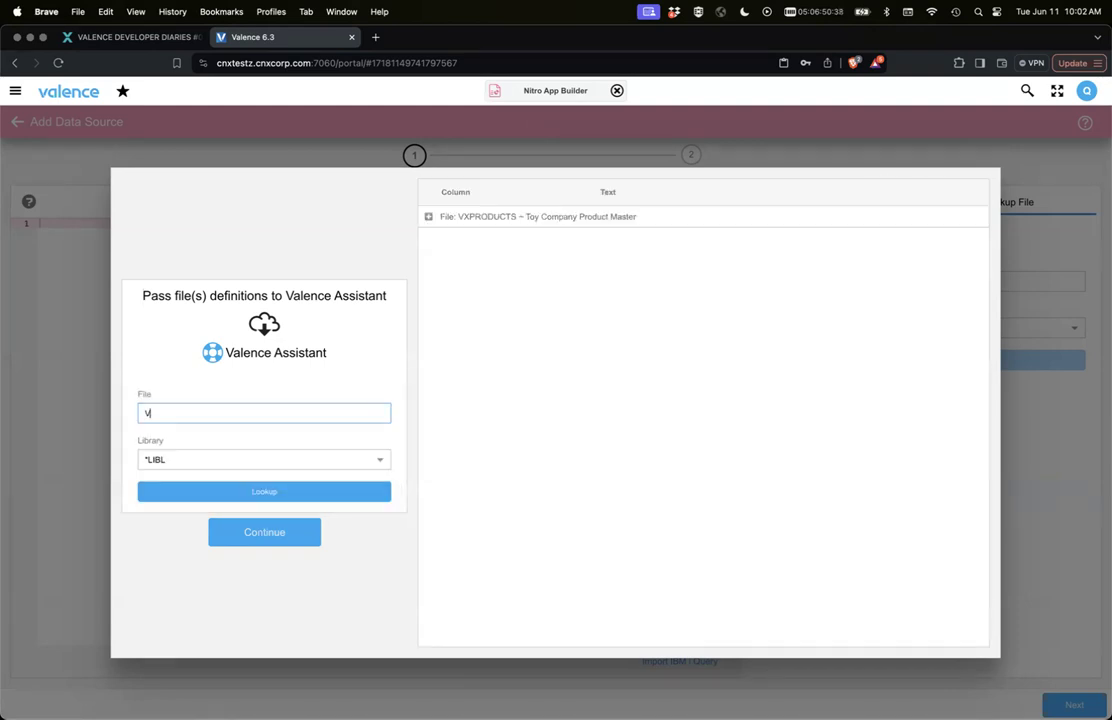
type("XCO_HDR")
key("Return")
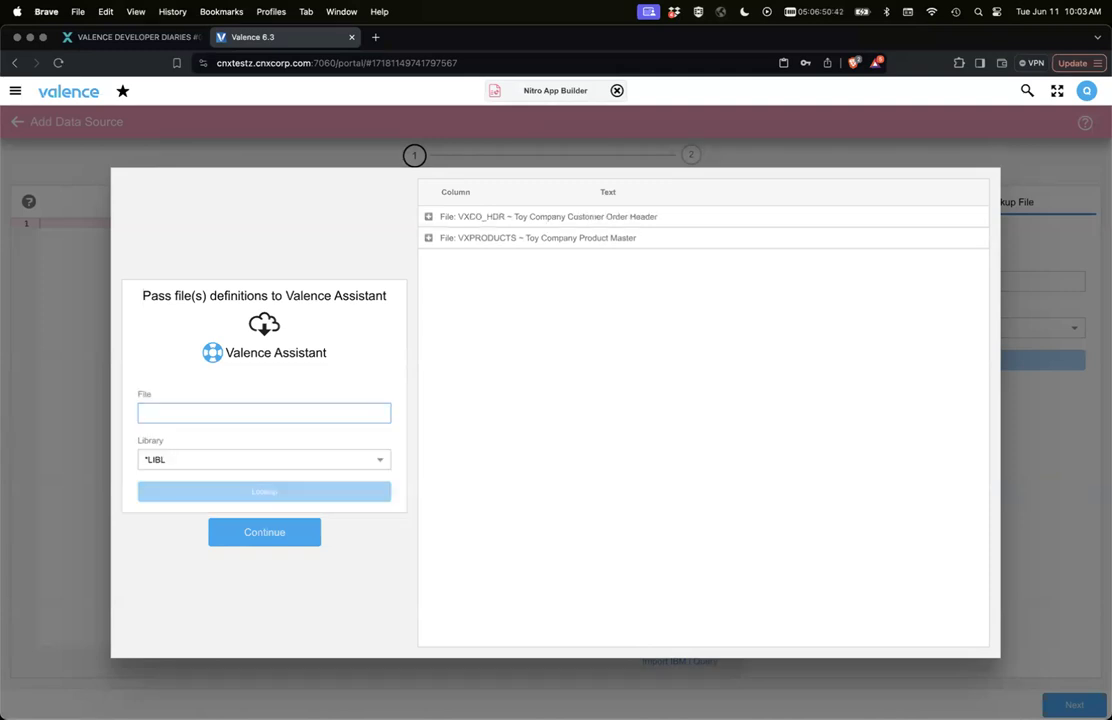
type("VXCO_DTL")
key("Return")
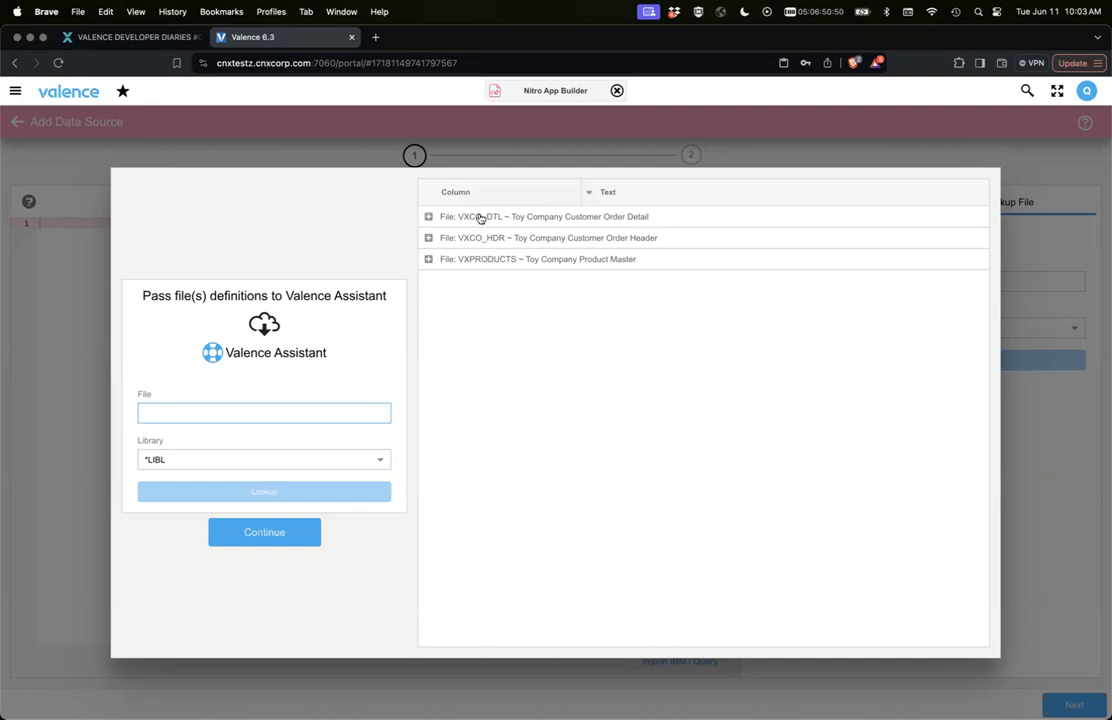
- Examine the columns included for VXCO_DTL, VXCO_HDR and VXPRODUCTS, and collapse all three file listings
left_click(428, 217)
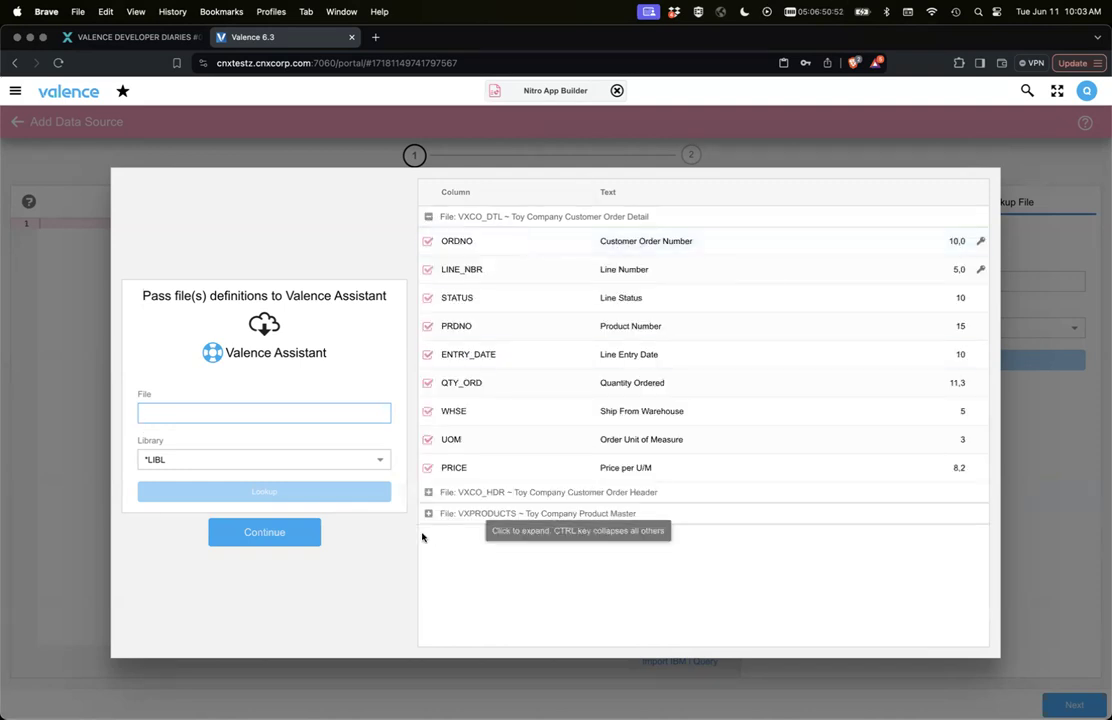
left_click(428, 493)
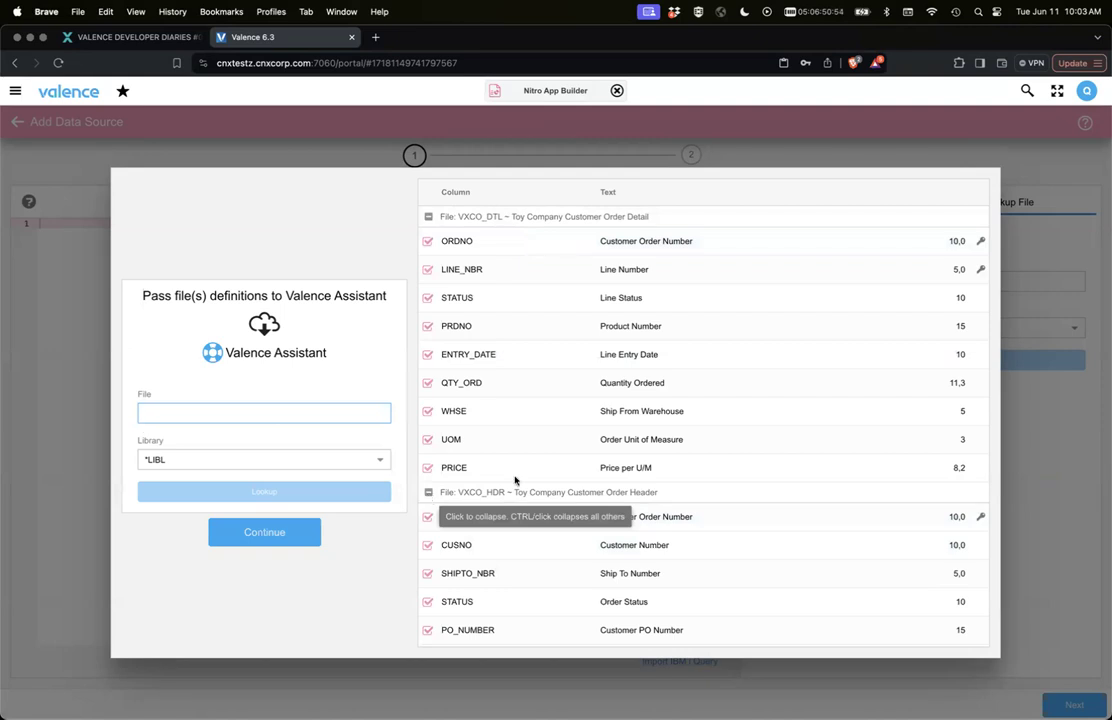
scroll(609, 447, "down", 5)
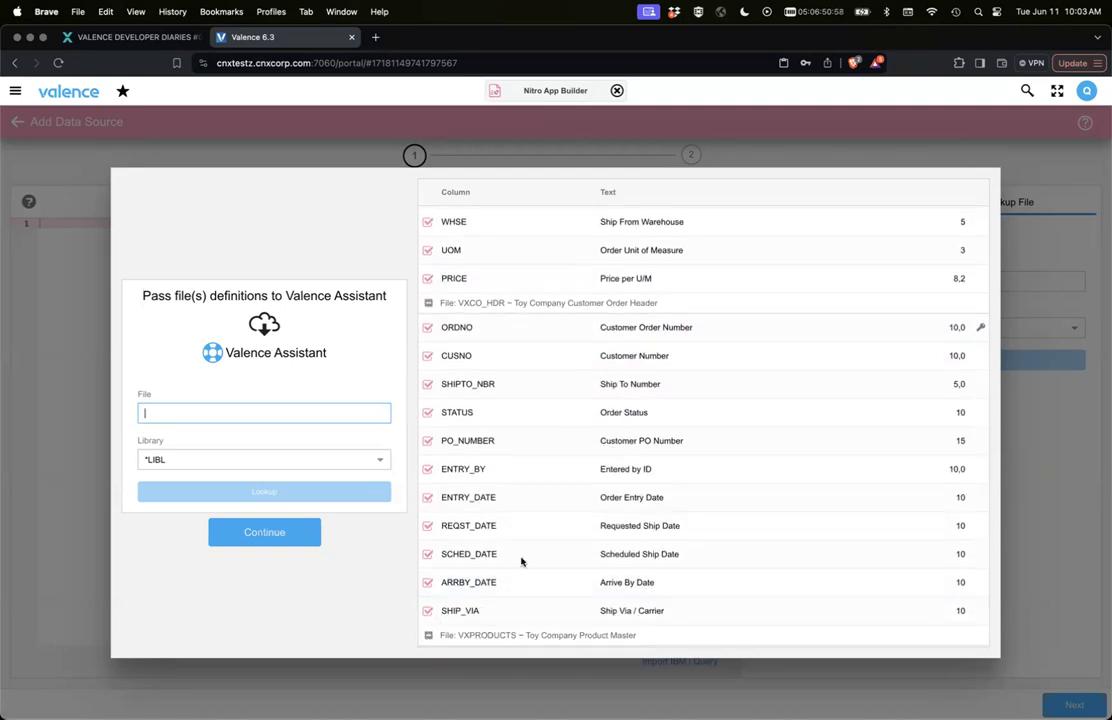
scroll(521, 561, "up", 4)
scroll(521, 561, "up", 1)
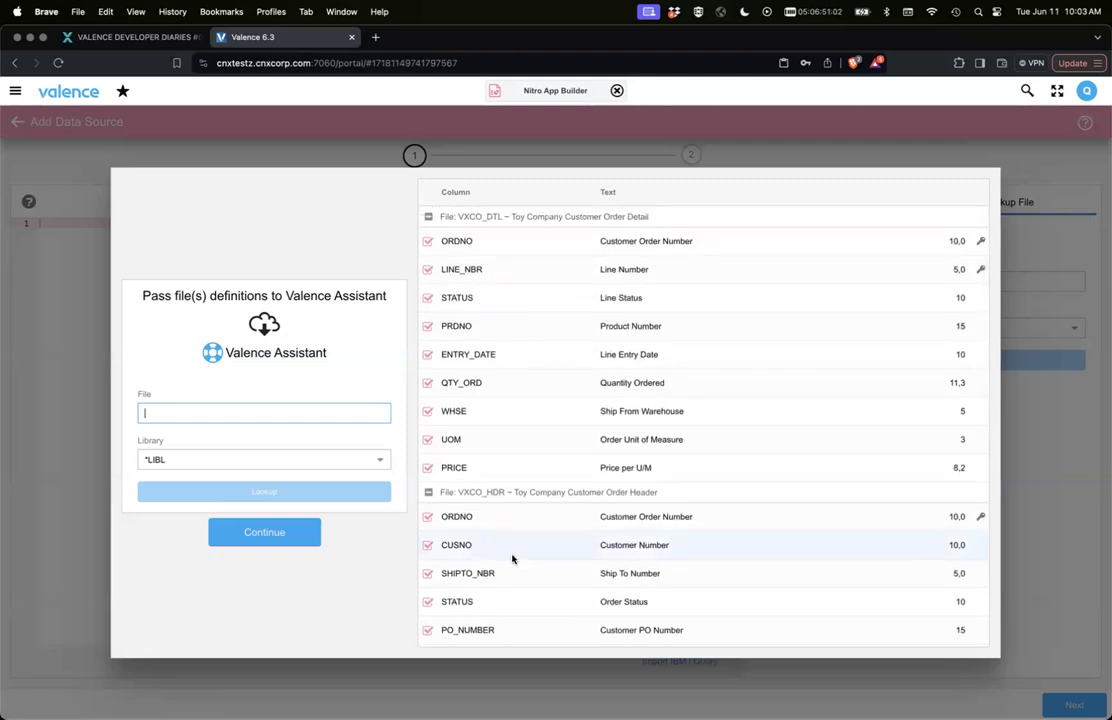
scroll(512, 560, "down", 3)
scroll(512, 560, "down", 2)
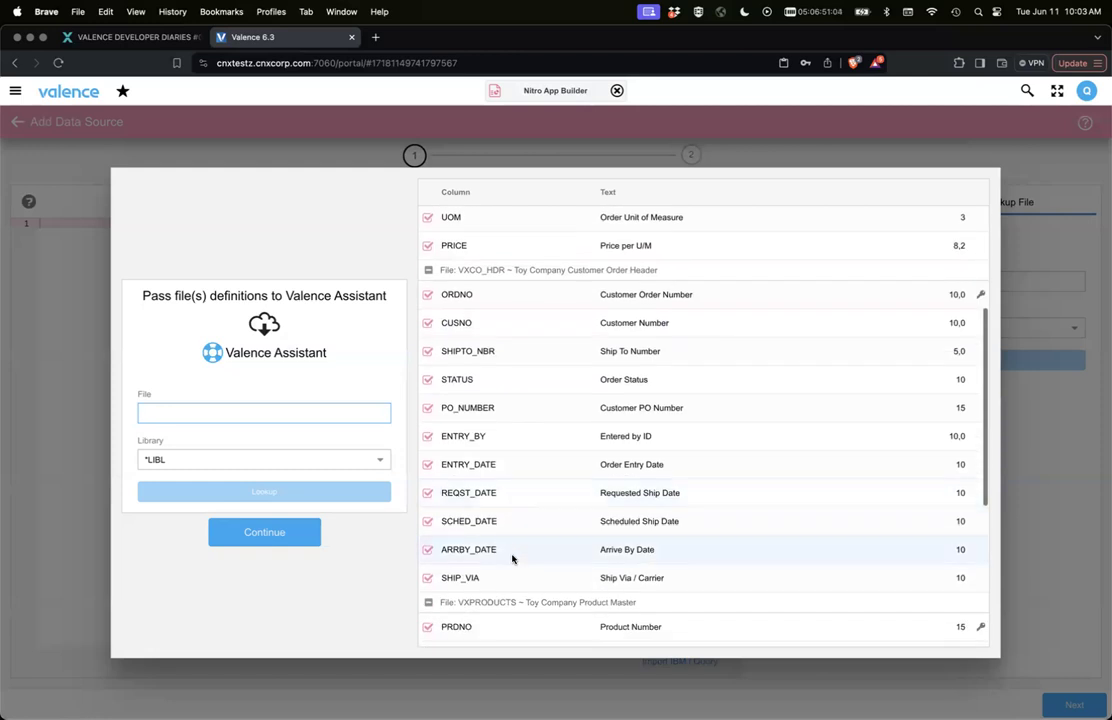
scroll(512, 560, "down", 1)
scroll(512, 560, "down", 3)
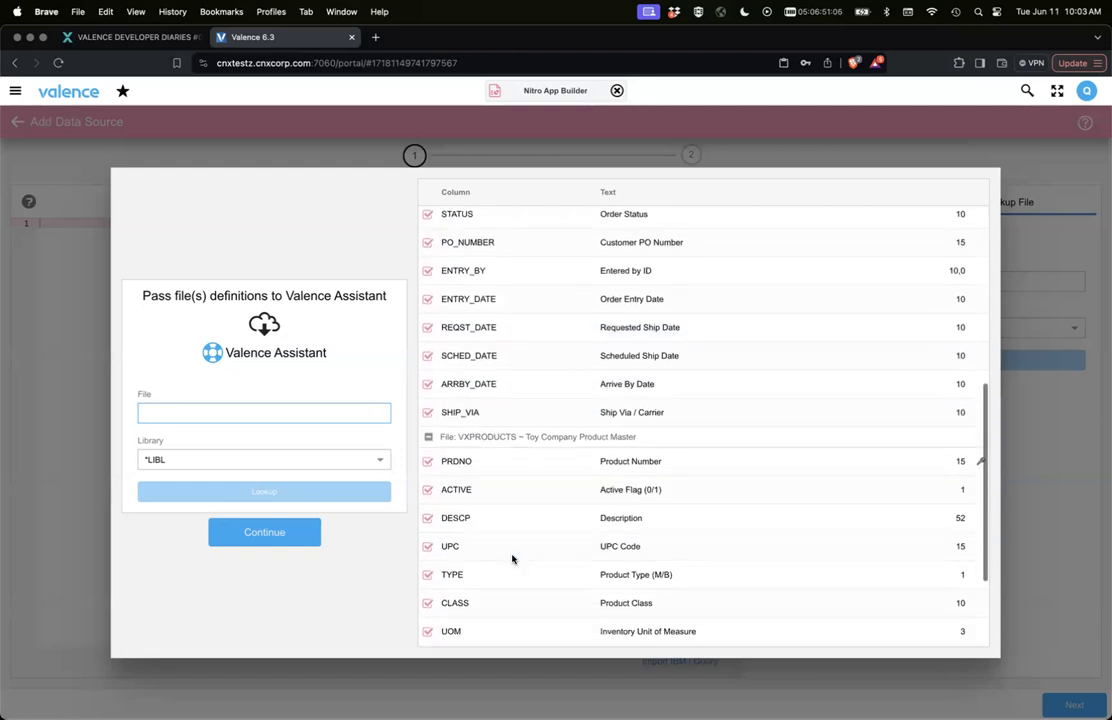
scroll(476, 492, "down", 3)
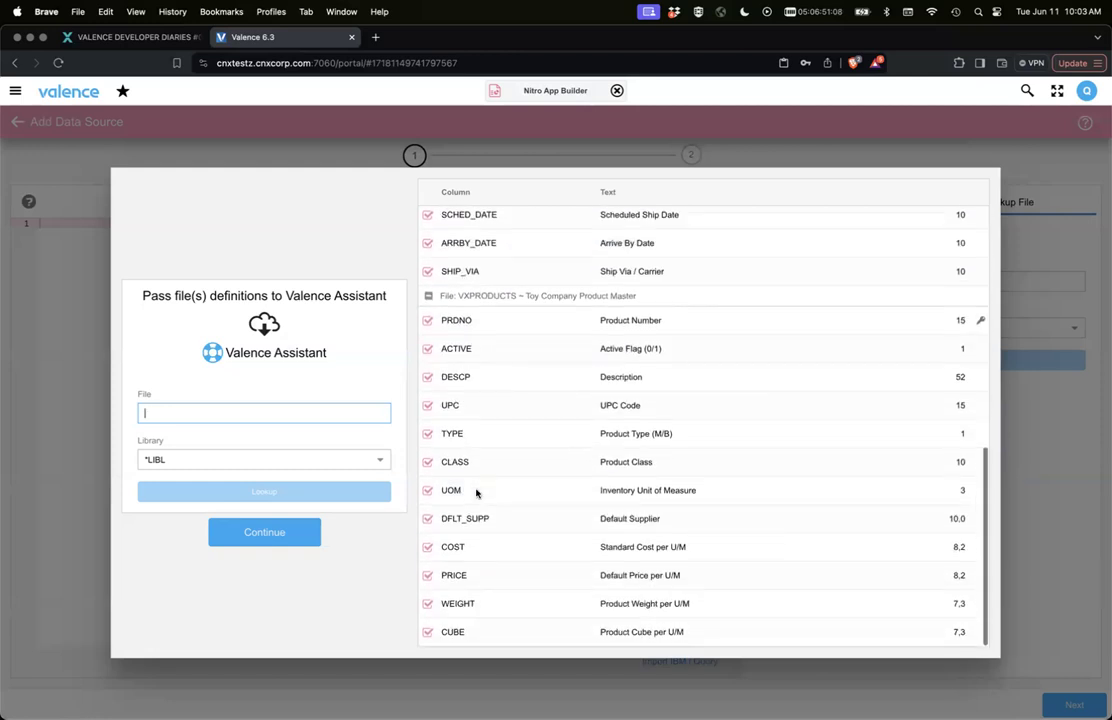
scroll(476, 492, "up", 3)
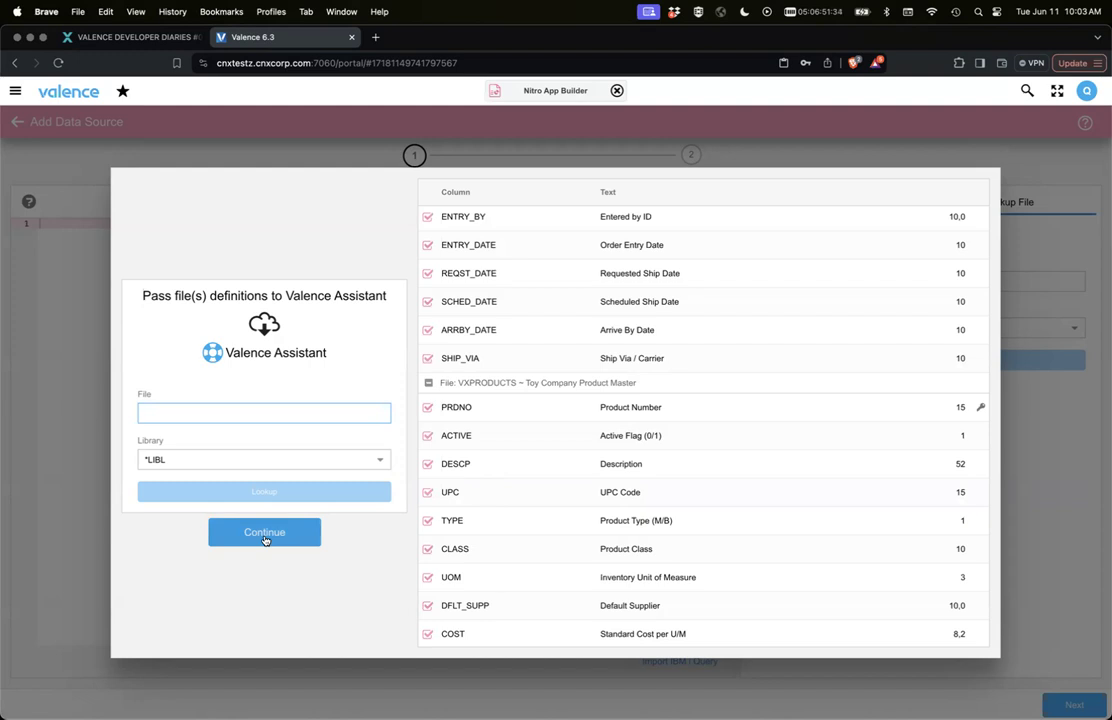
left_click(429, 383)
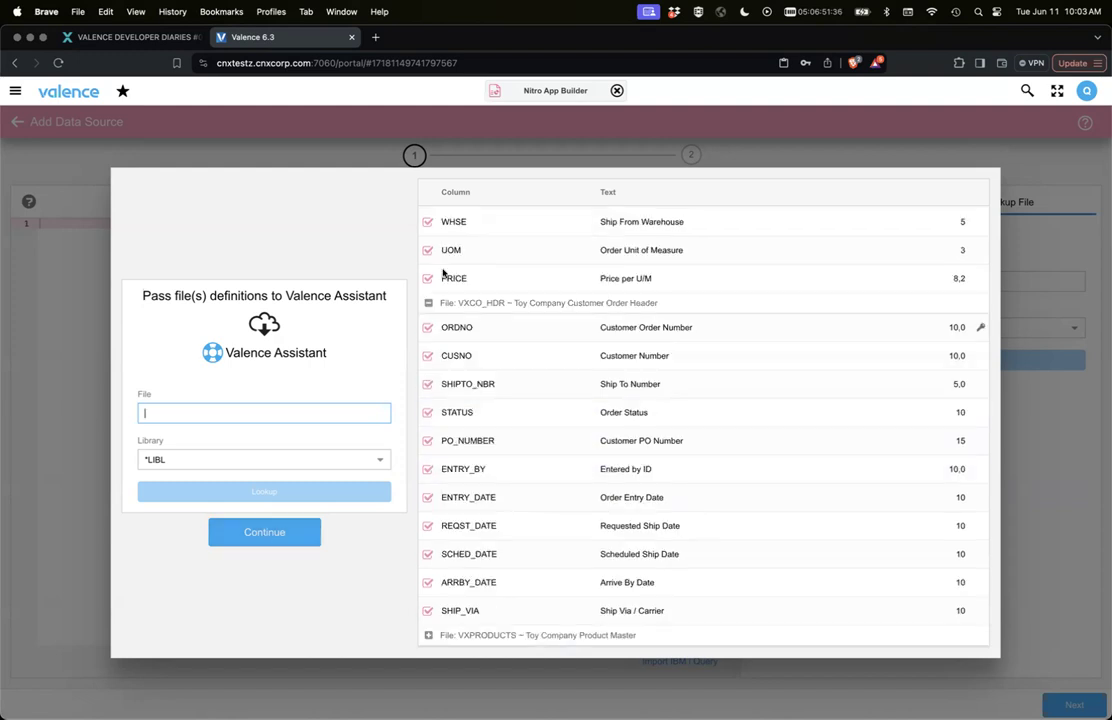
left_click(428, 303)
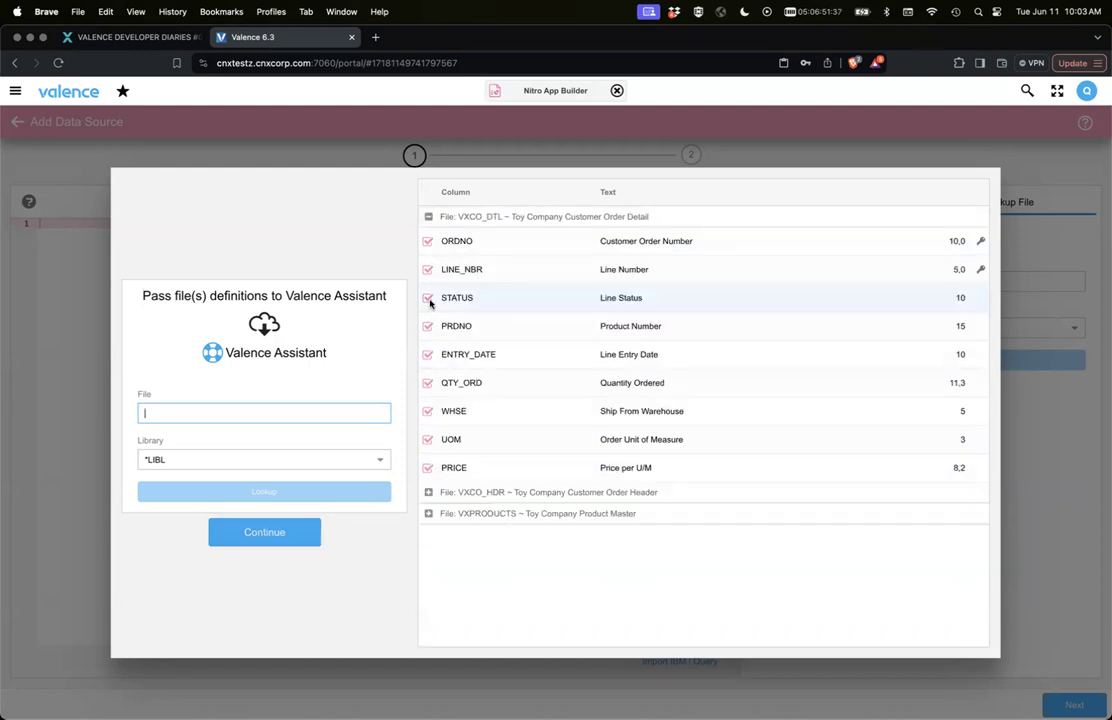
left_click(428, 216)
- Continue with the three file definitions and send Valence Assistant the request "sum product sales by year and customer"
left_click(285, 530)
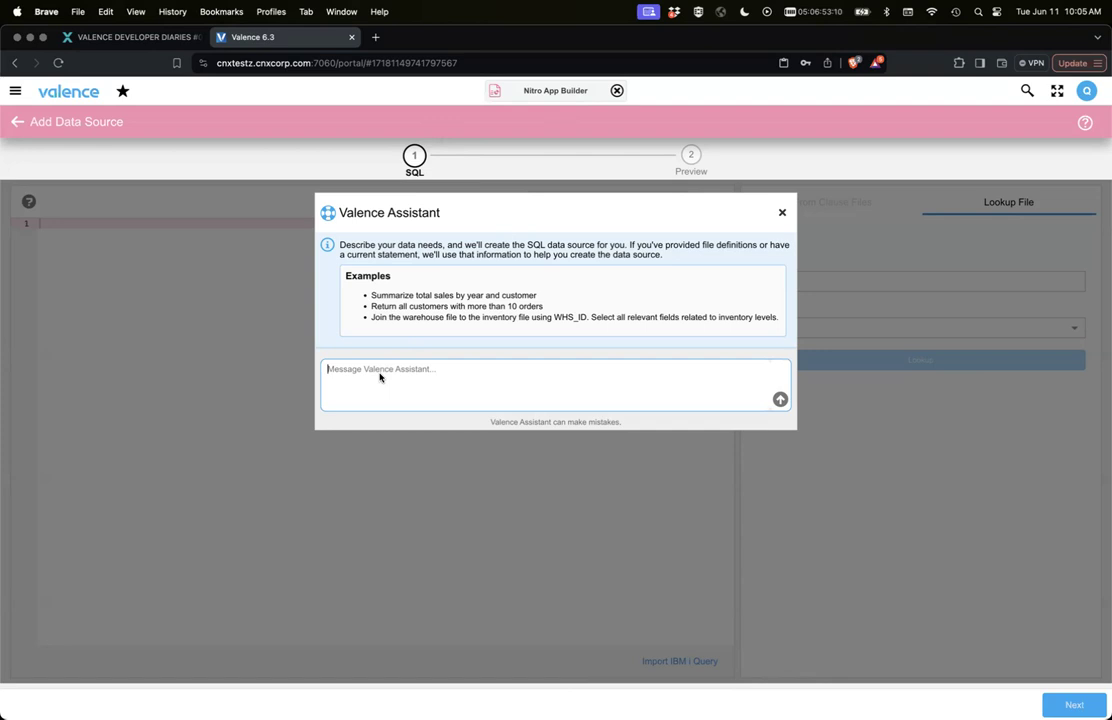
type("group product")
key("super+a")
type("sum product sales by year and customer")
left_click(780, 399)
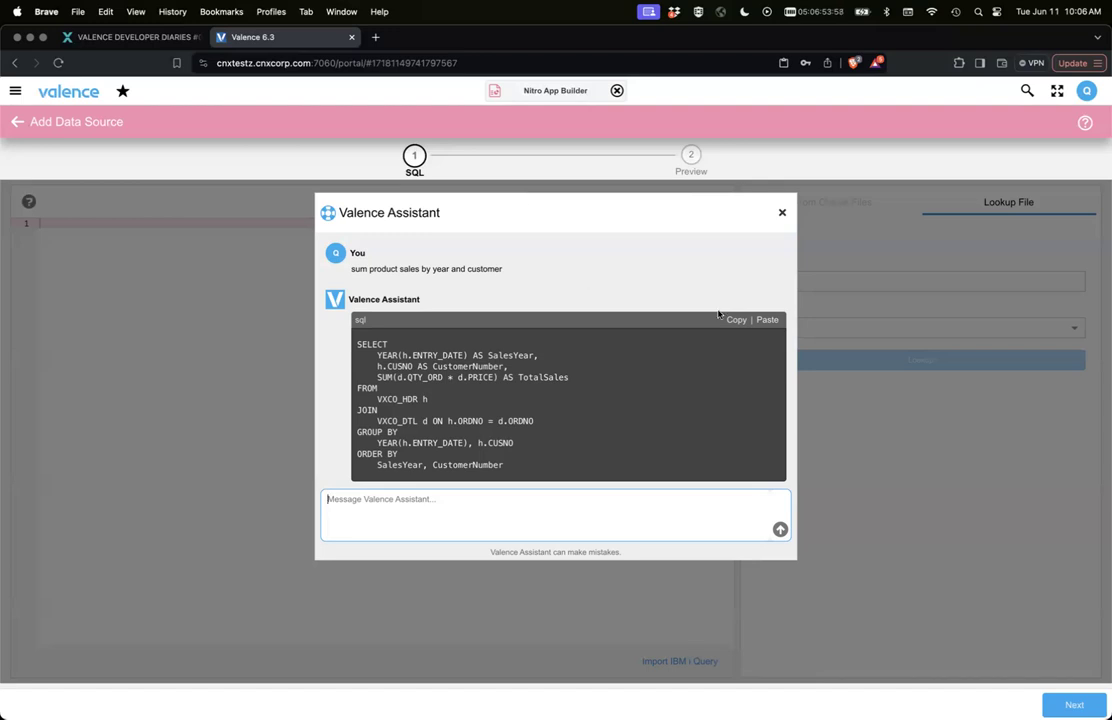
- Paste the assistant's generated SQL into the data source, preview its sample results and return to the SQL statement
left_click(768, 321)
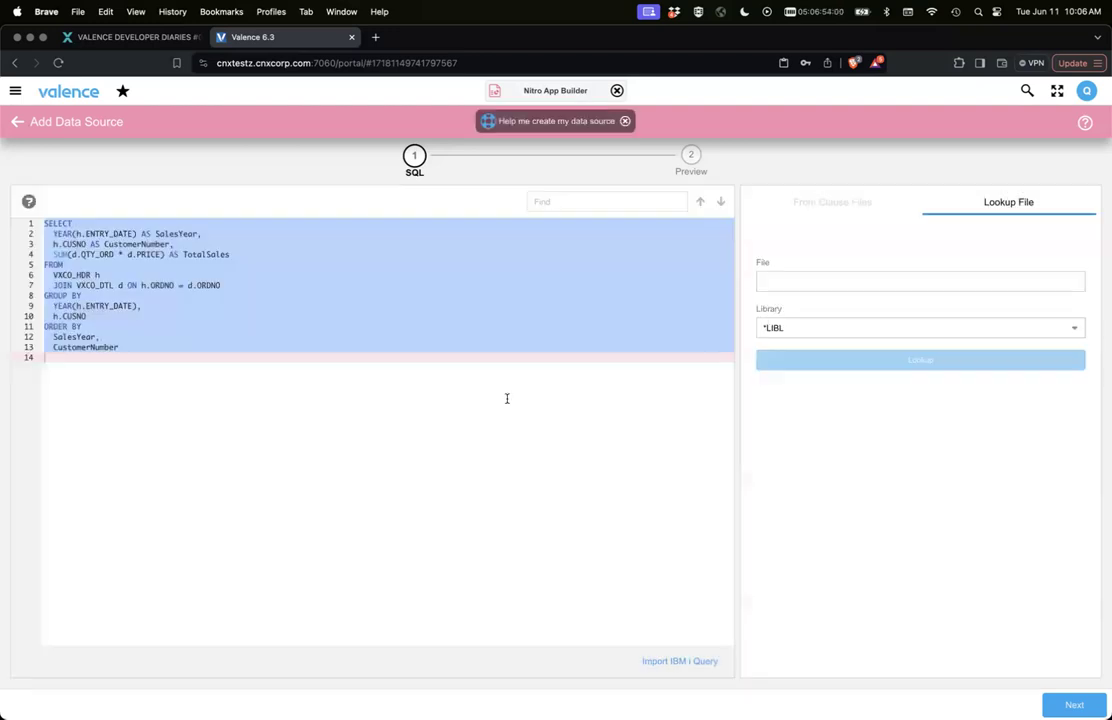
left_click(691, 156)
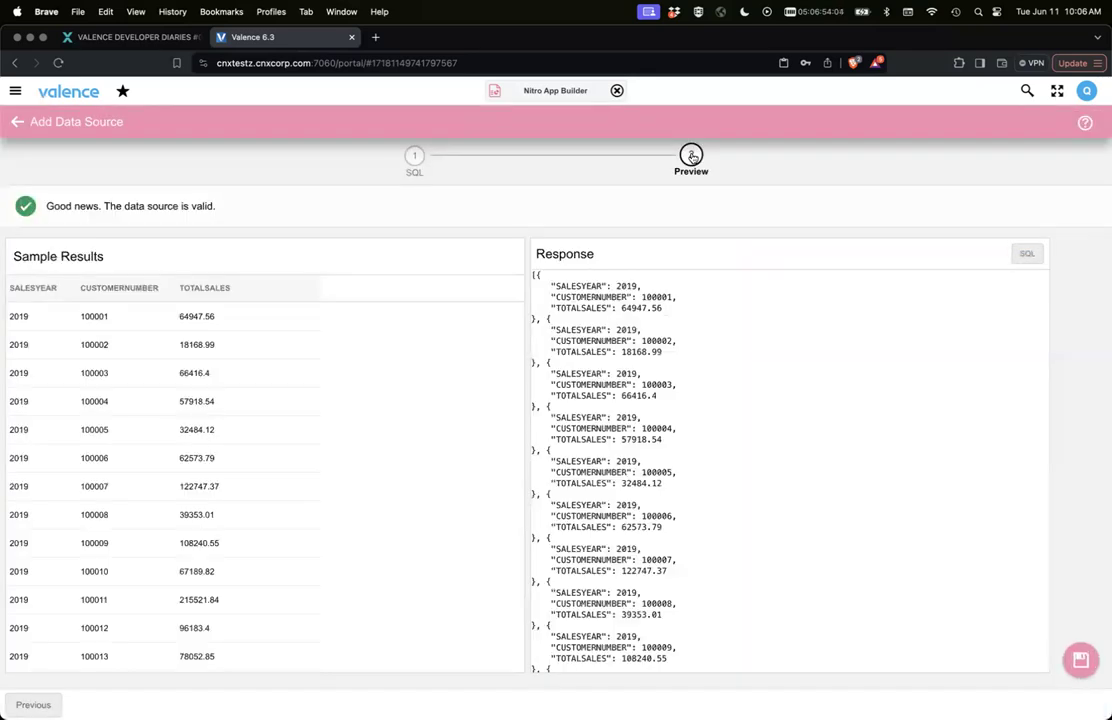
left_click(362, 140)
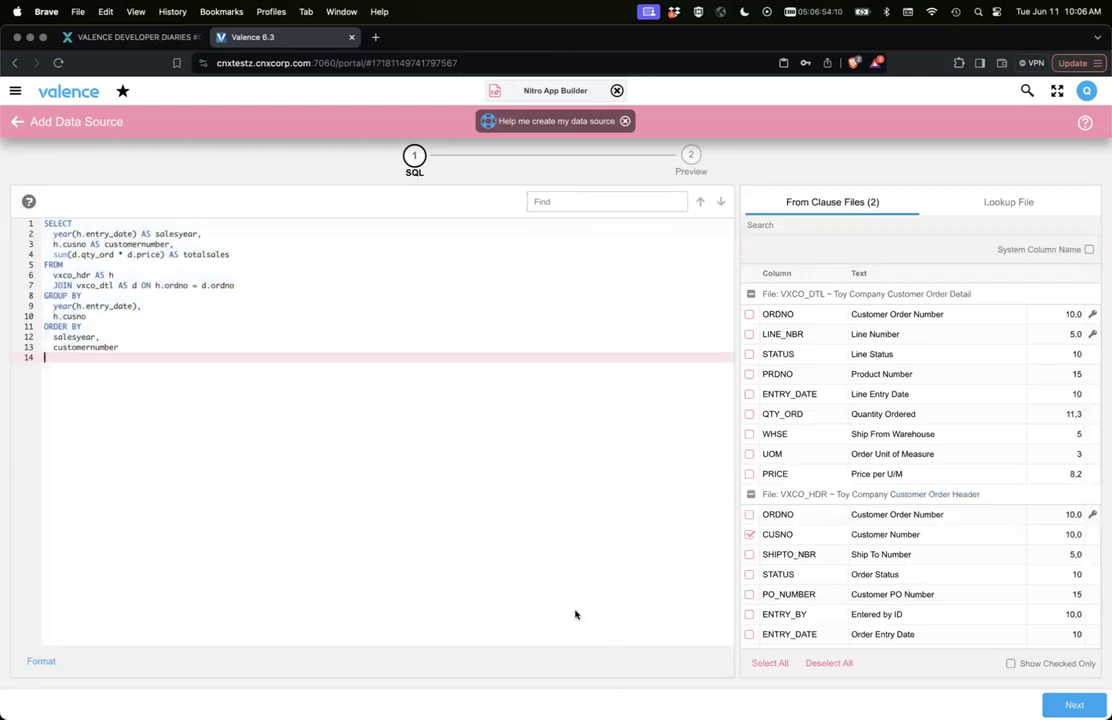
- Reopen Valence Assistant with the current statement's files and ask it "can you sum by month also"
left_click(330, 305)
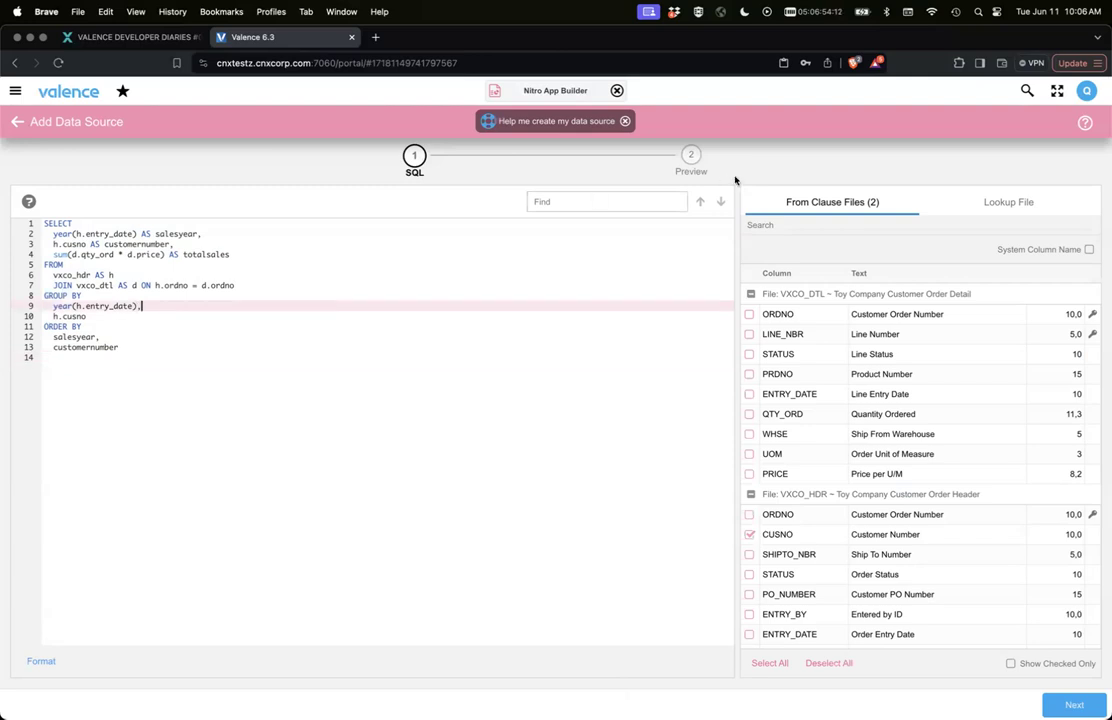
left_click(562, 120)
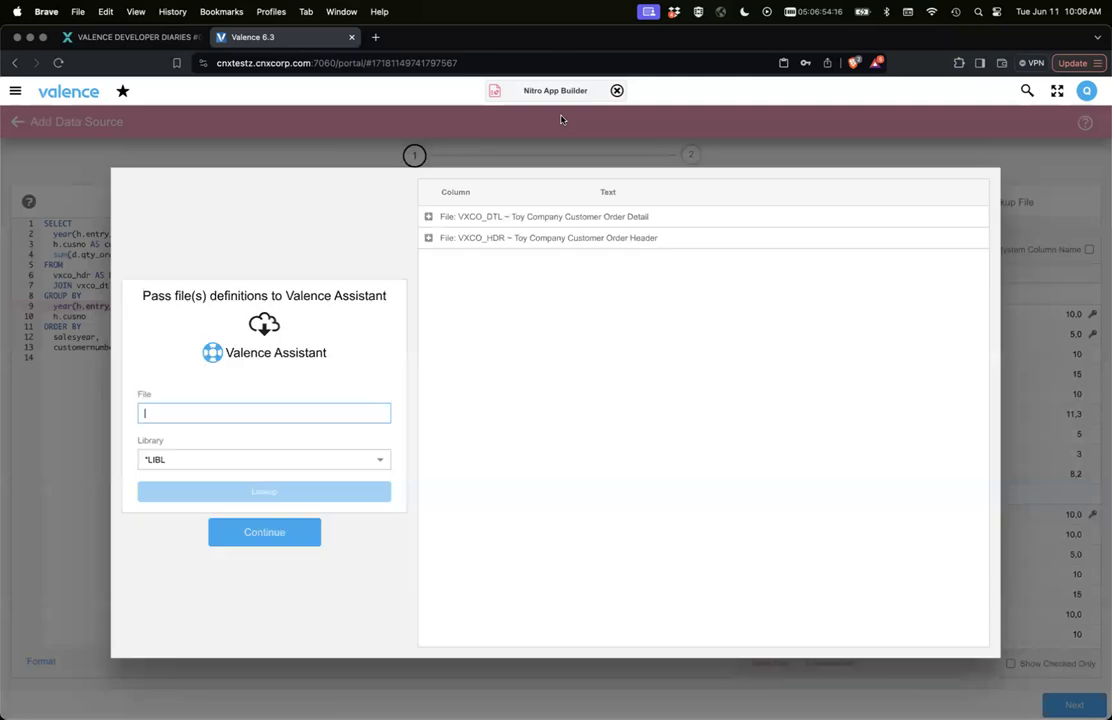
left_click(258, 535)
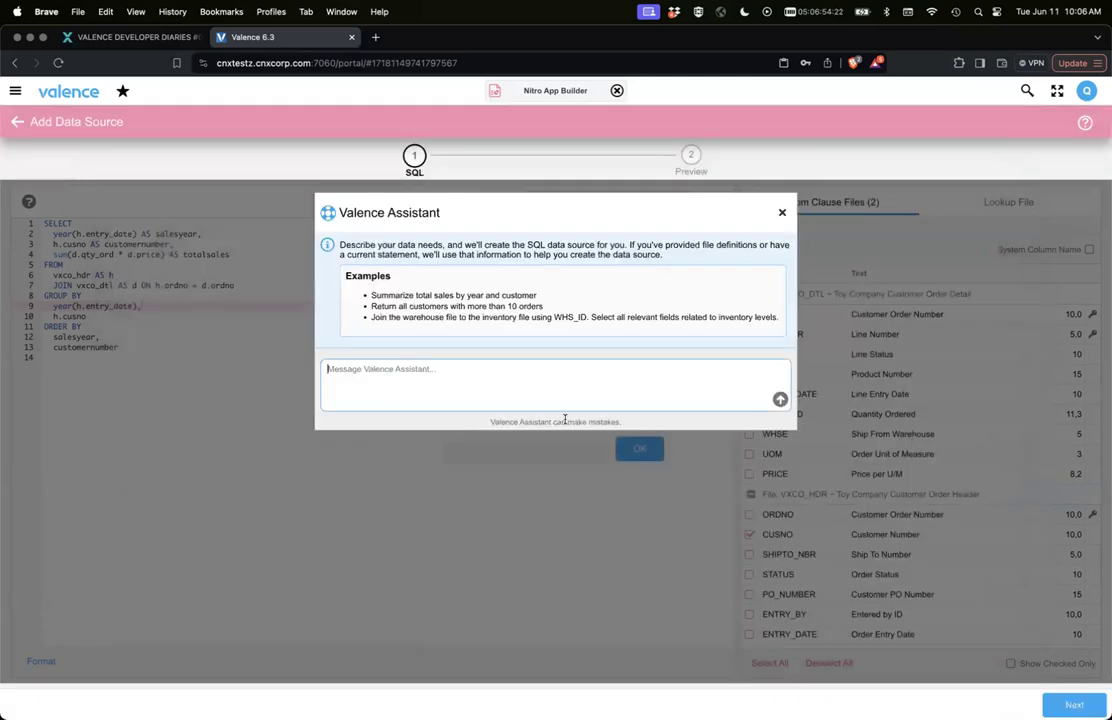
left_click_drag(516, 203, 514, 256)
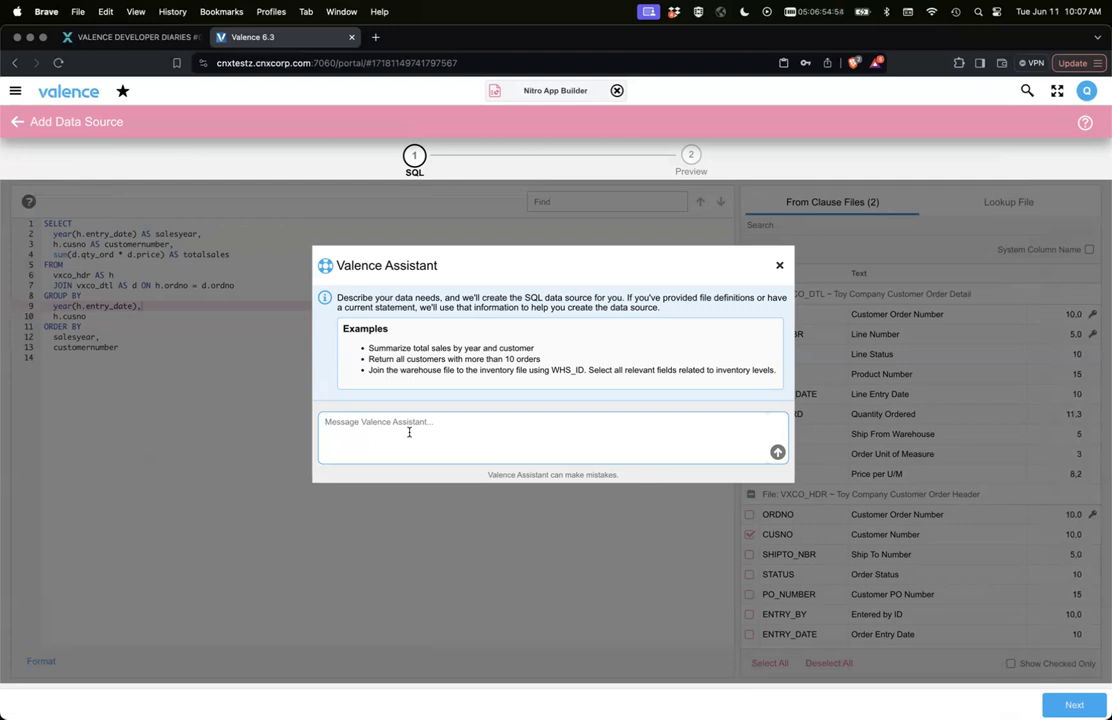
type("can you sum by month also")
key("Return")
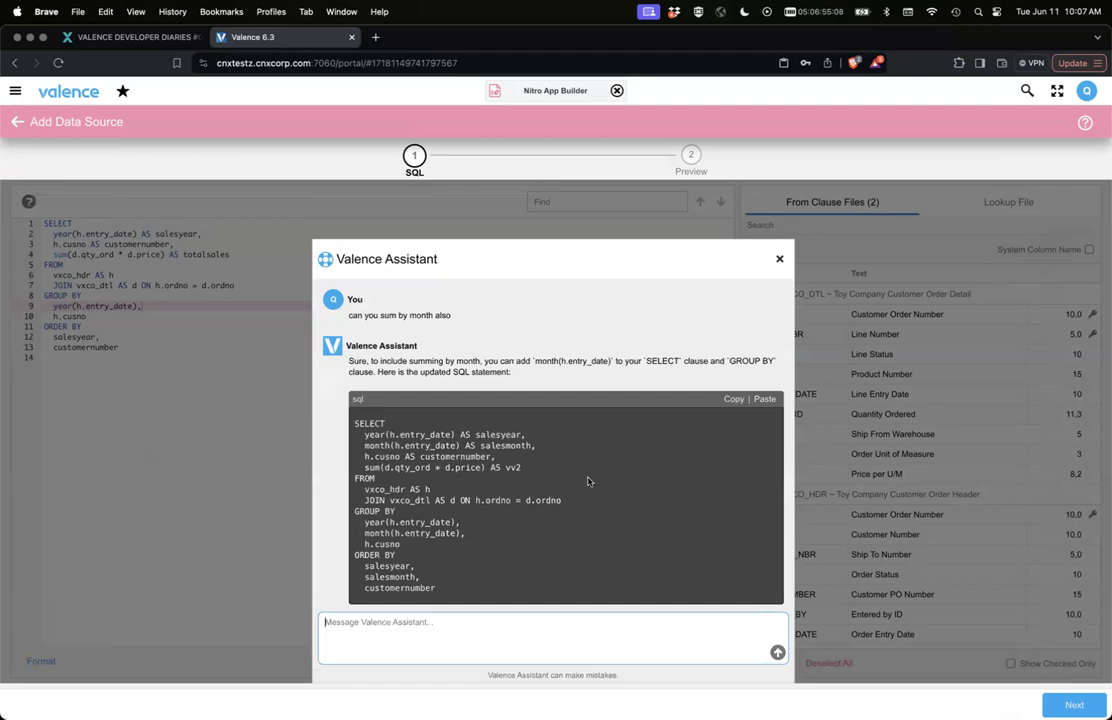
- Replace the current SQL with the assistant's version that includes the month, preview it and return to the SQL statement
left_click(763, 401)
left_click(638, 449)
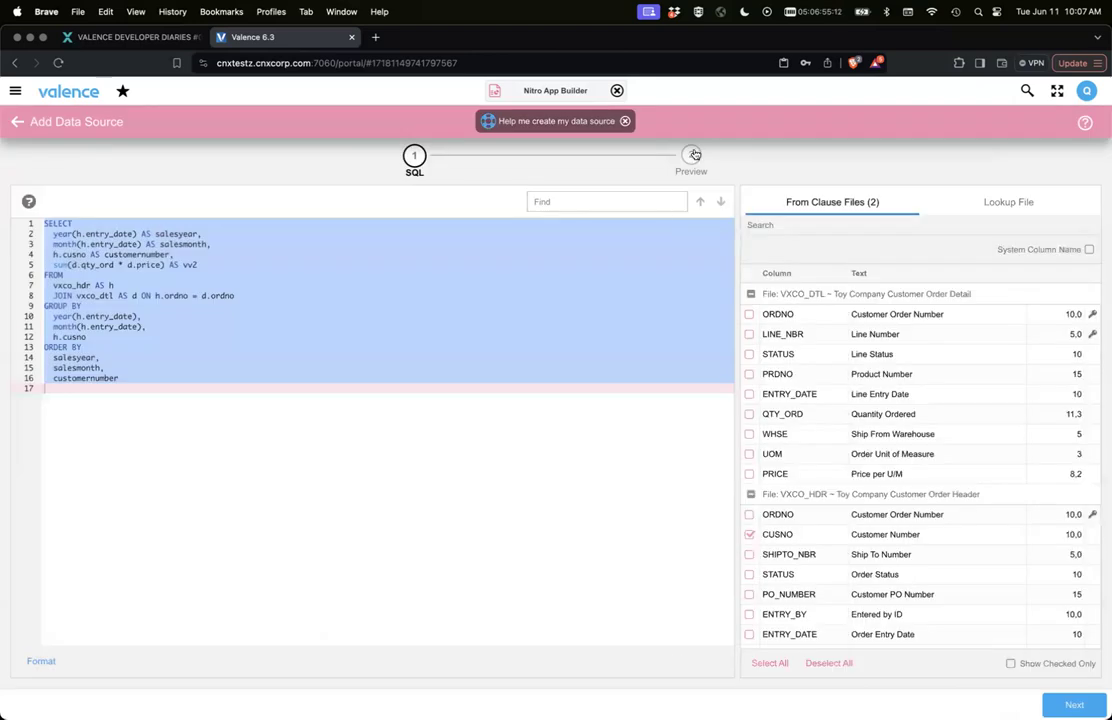
left_click(694, 154)
left_click(414, 153)
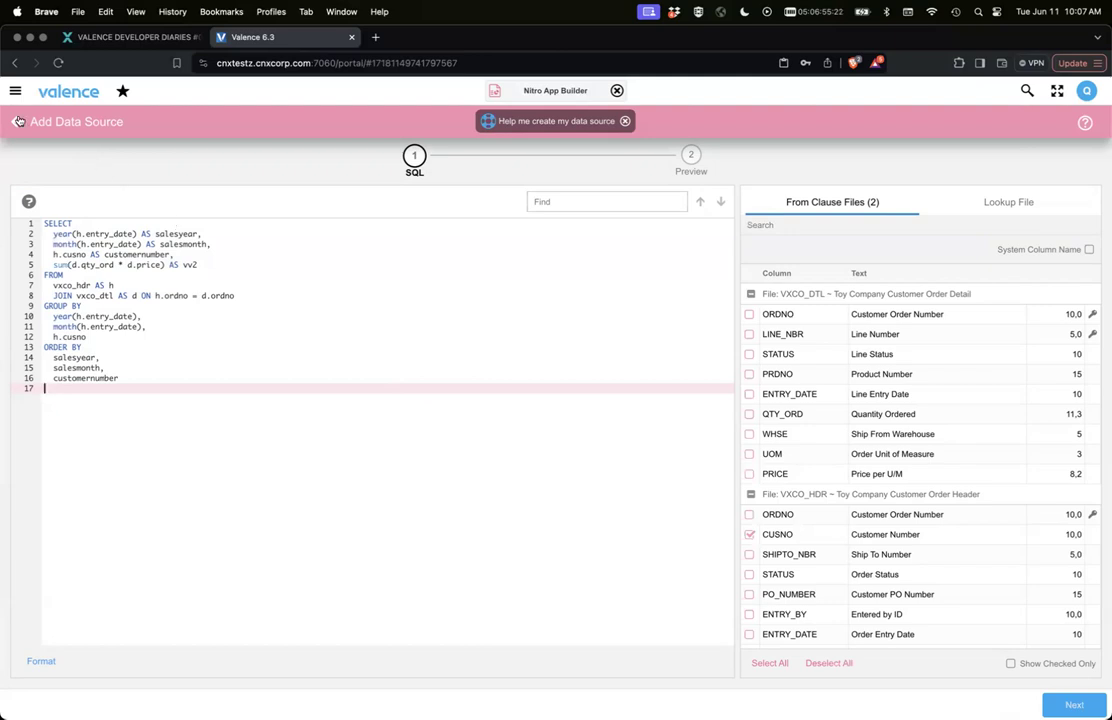
- Replace the whole SQL statement with "select sum(cytdsales) as sales, cname from democmast" and format it
left_click(235, 319)
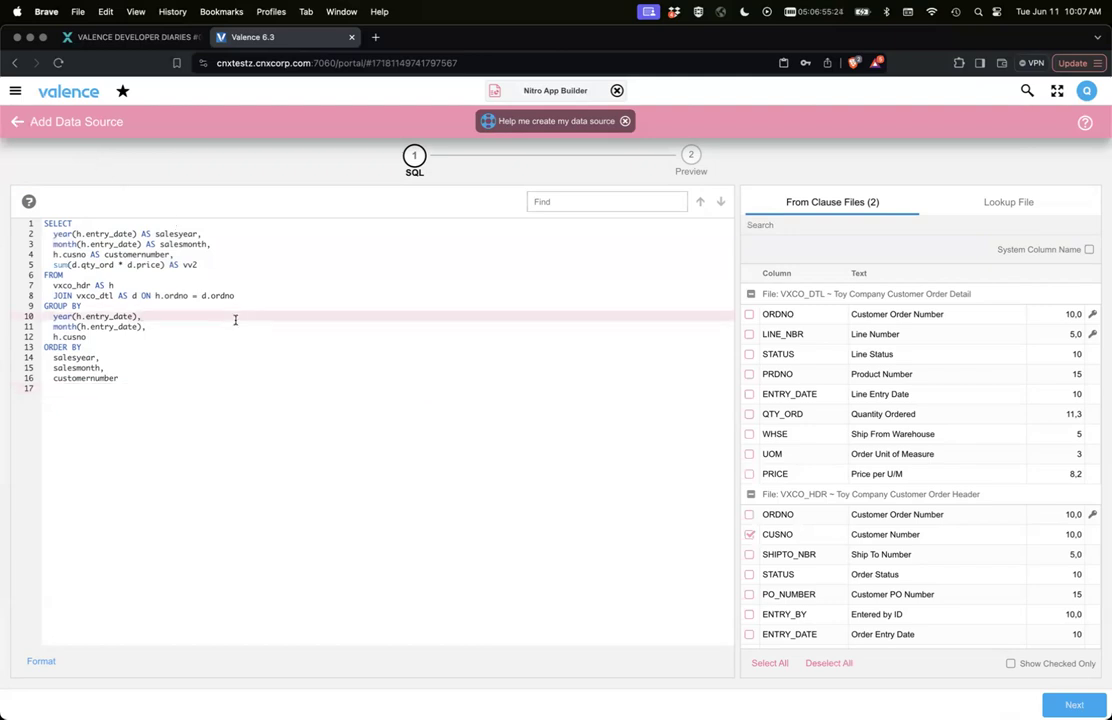
key("super+a")
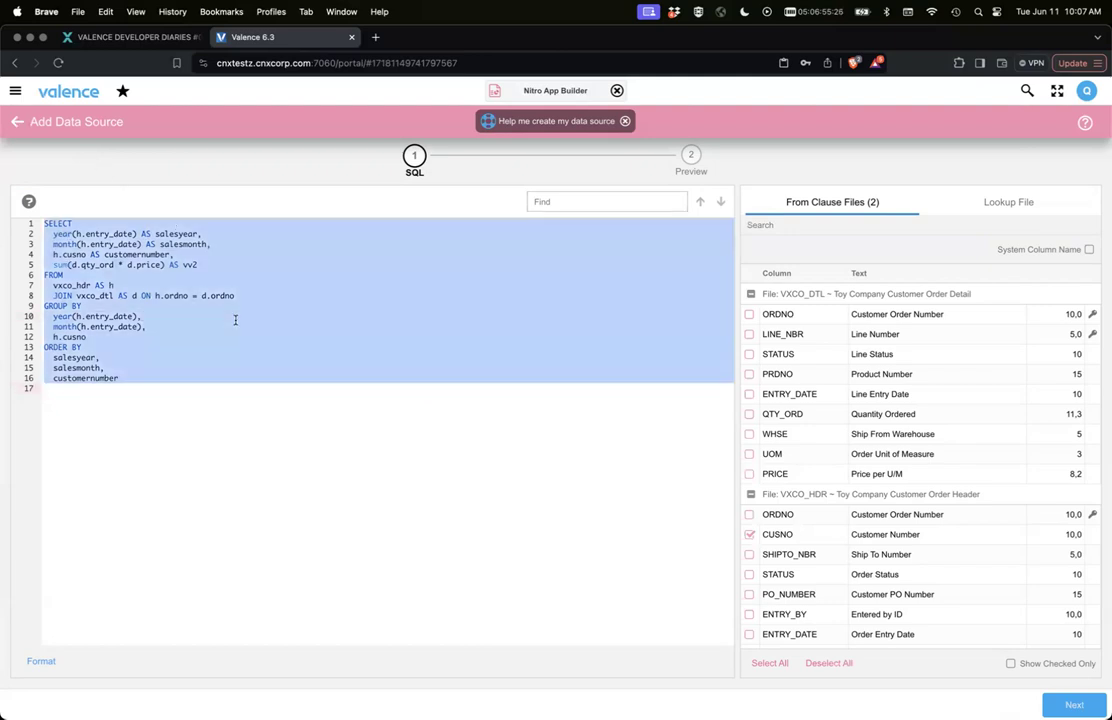
key("BackSpace")
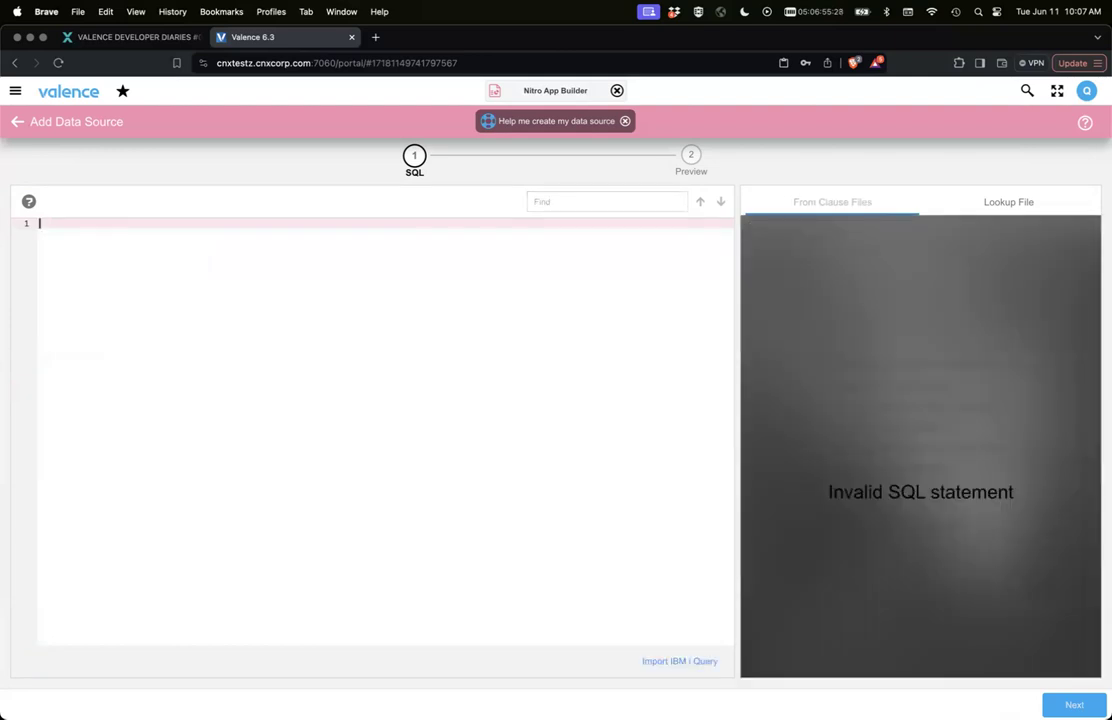
type("sele")
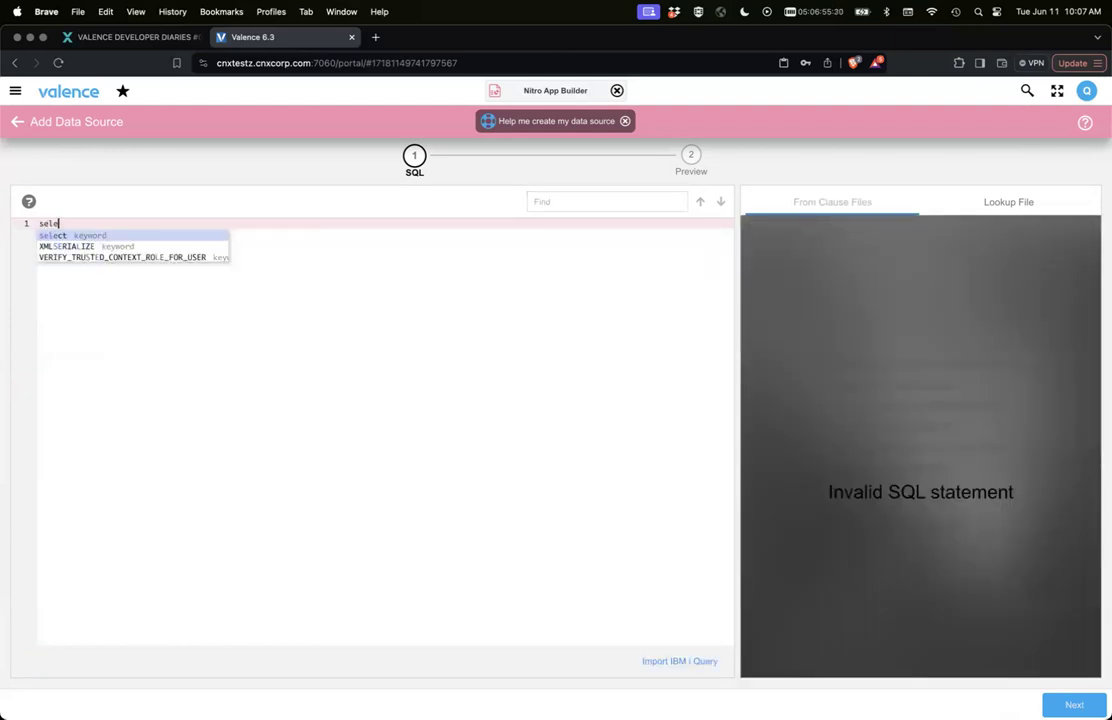
type("ct sum")
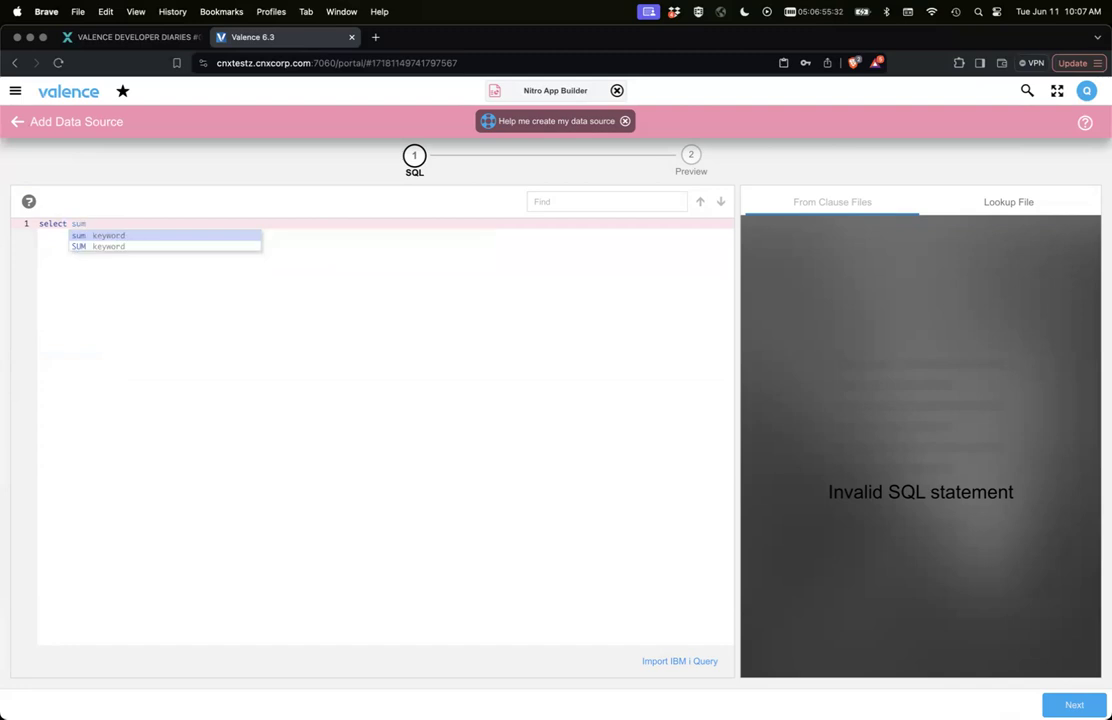
type("(c")
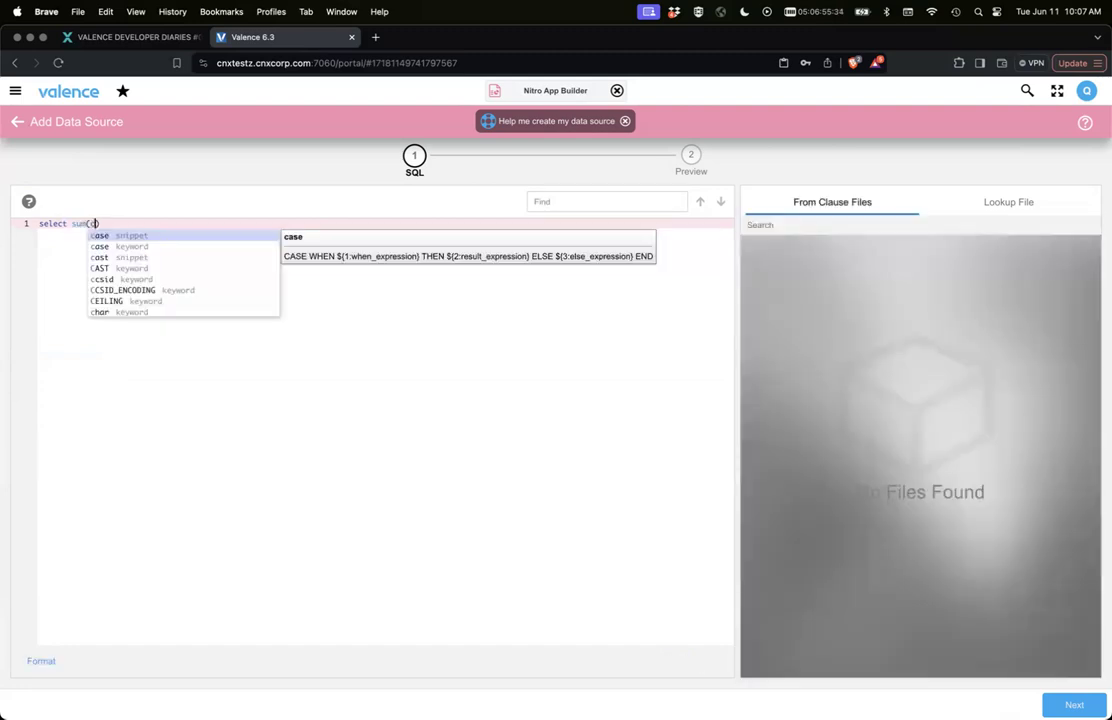
type("ytdsles")
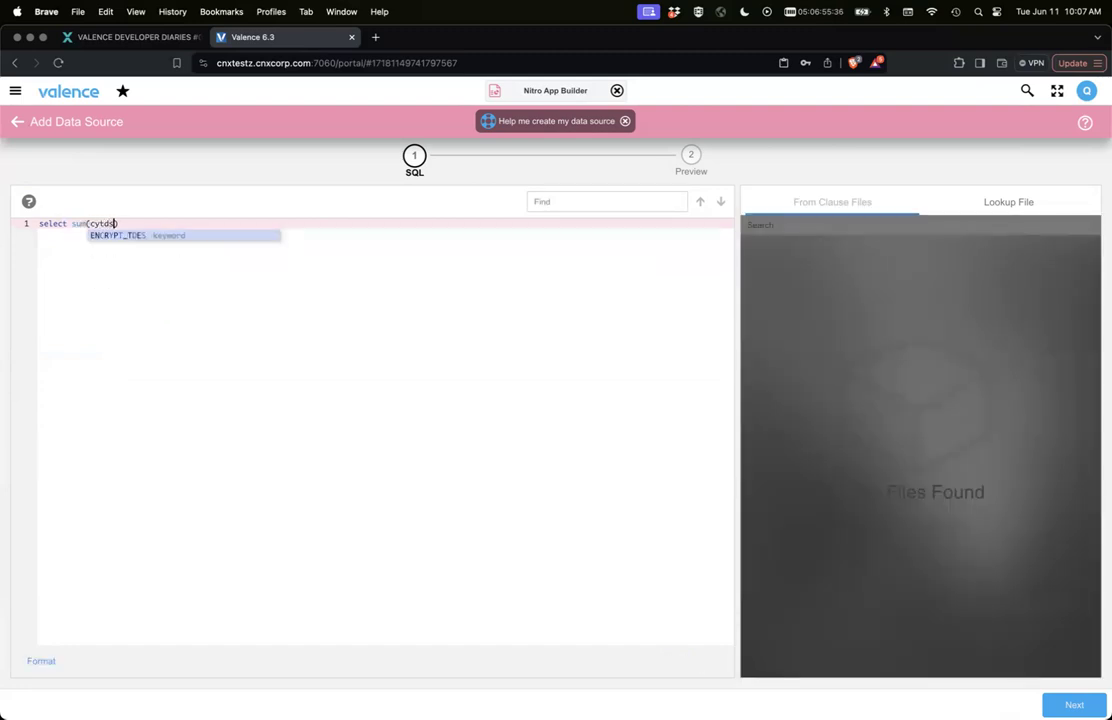
key("BackSpace")
key("BackSpace")
key("BackSpace")
type("ales")
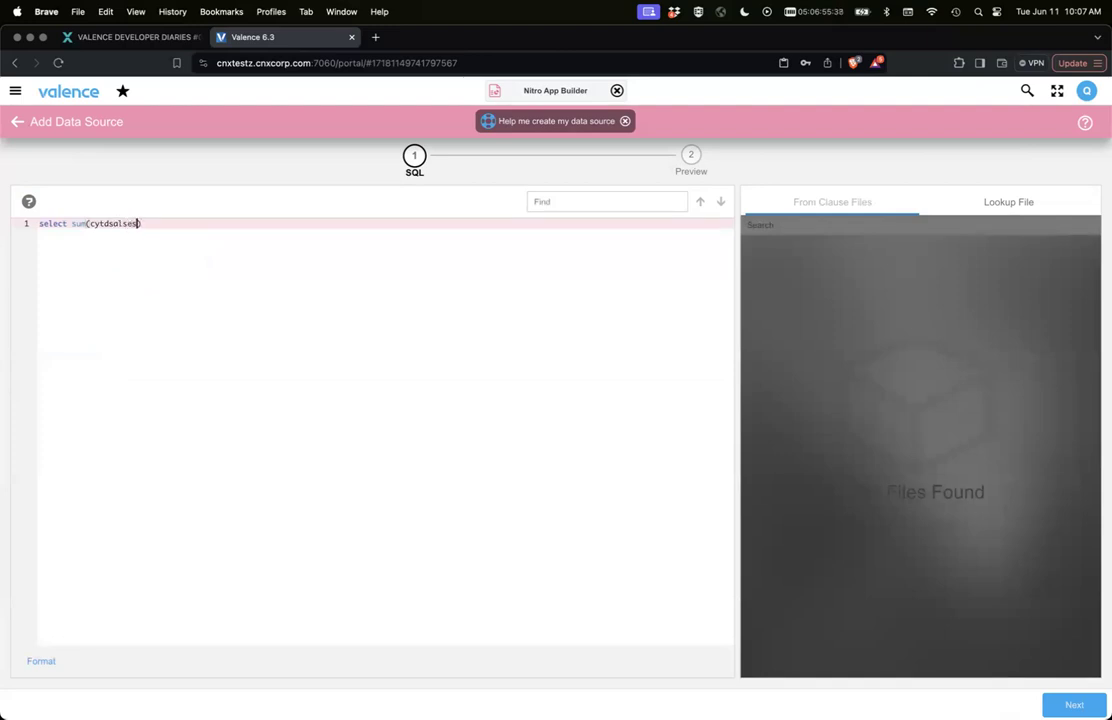
type(") as sales")
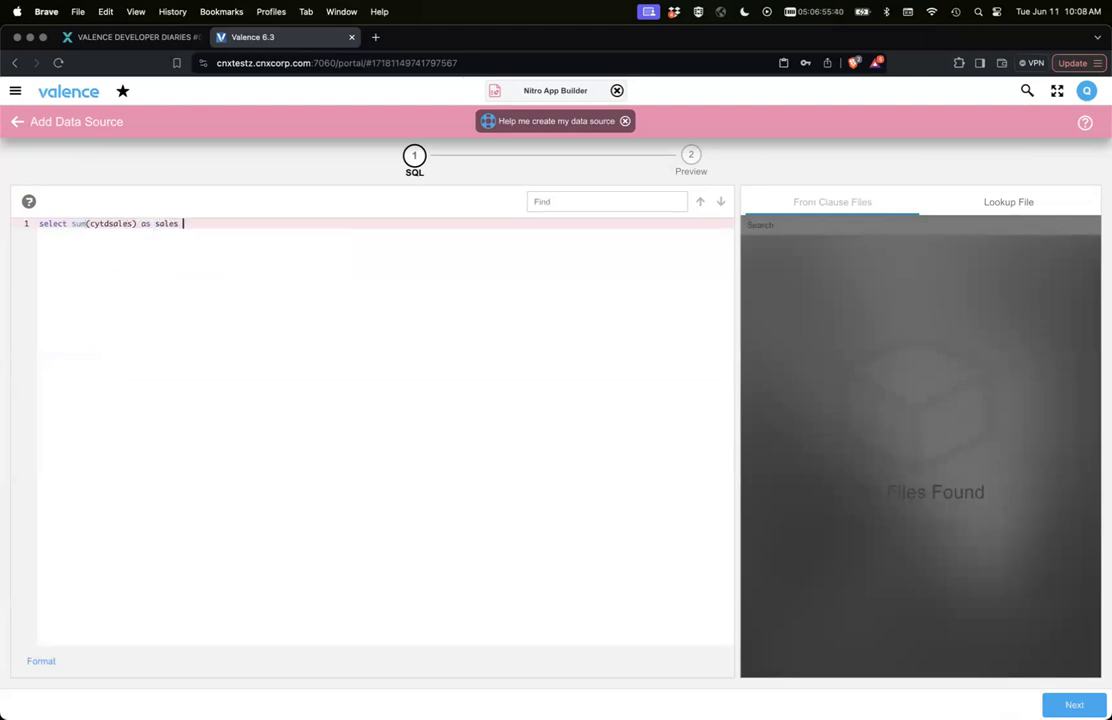
key("BackSpace")
type(", cn")
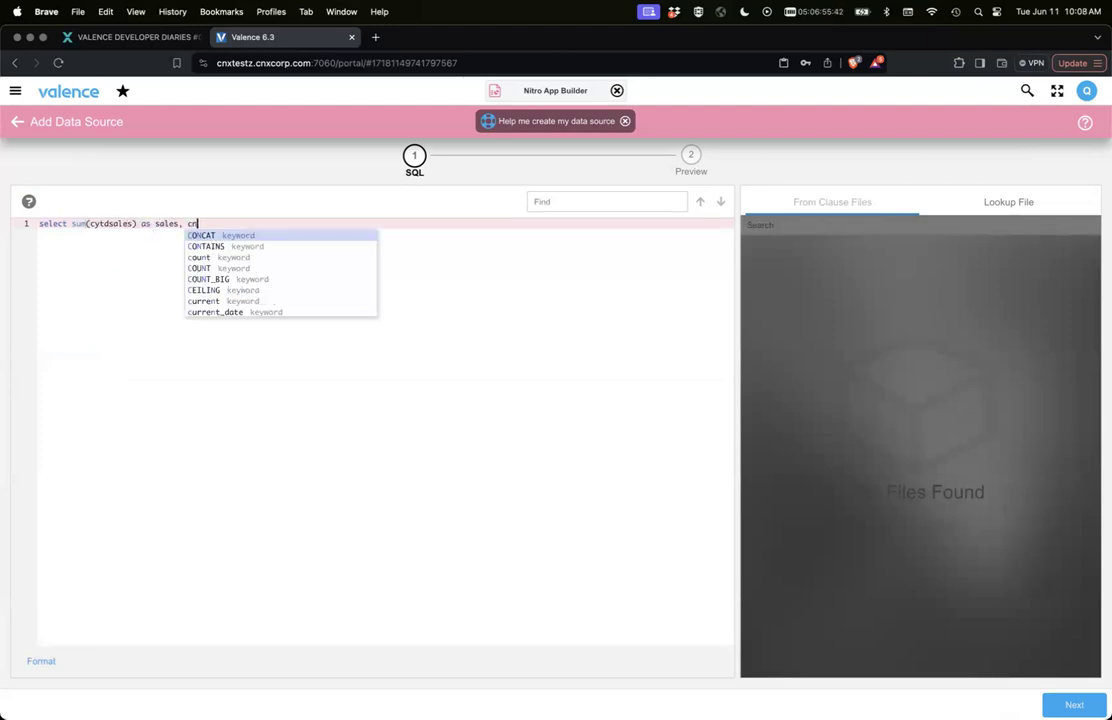
type("ame from democmast")
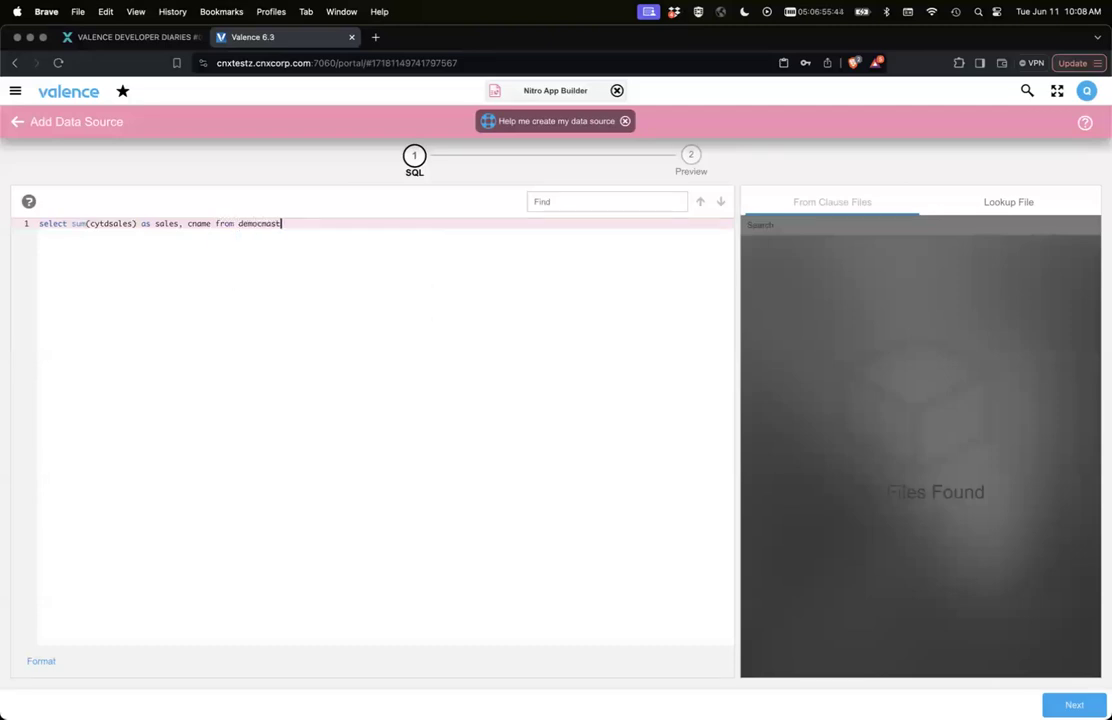
left_click(41, 661)
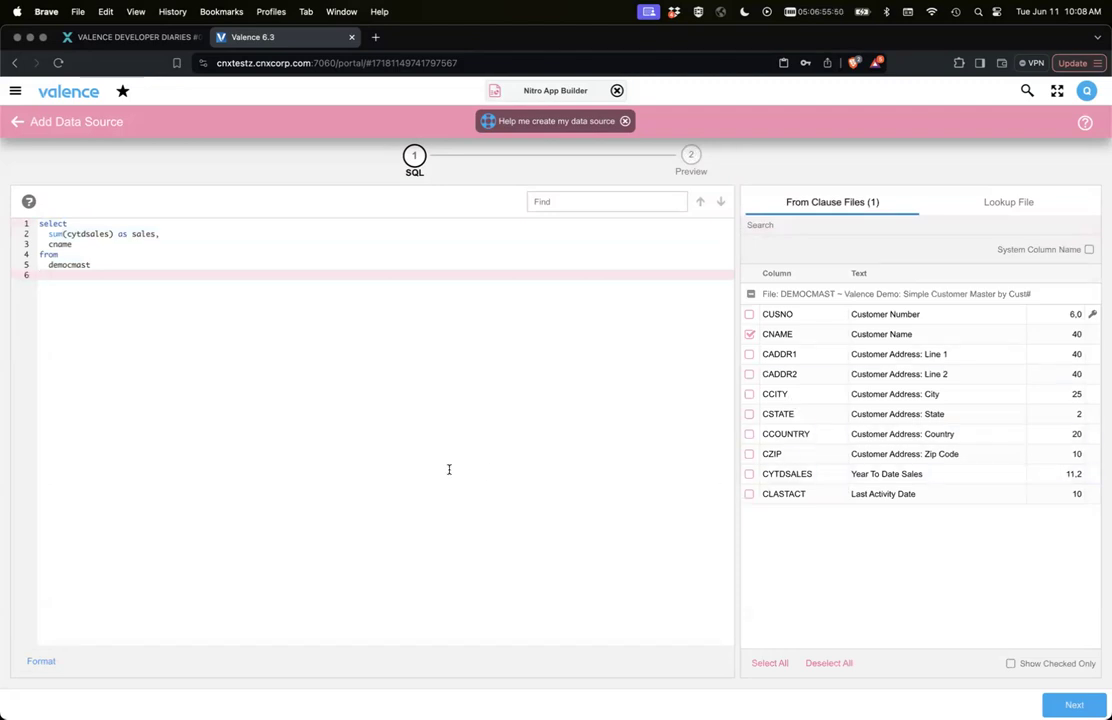
- Try to preview the statement, copy the SQL error code and dismiss the error
left_click(690, 155)
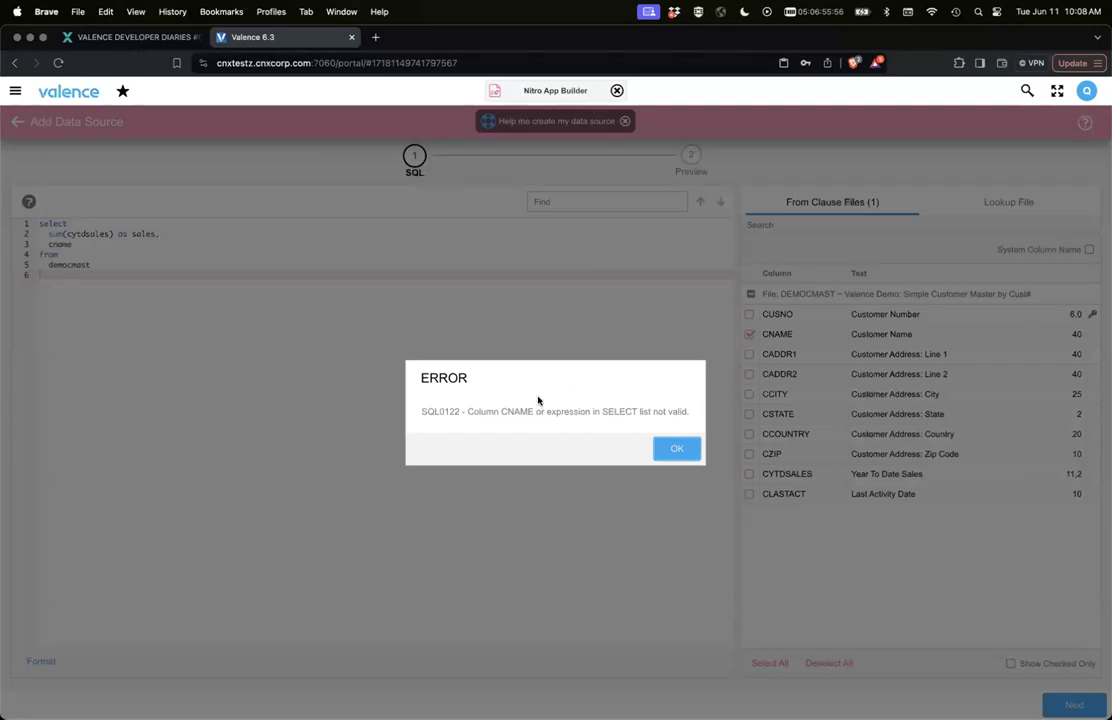
double_click(432, 411)
key("super+c")
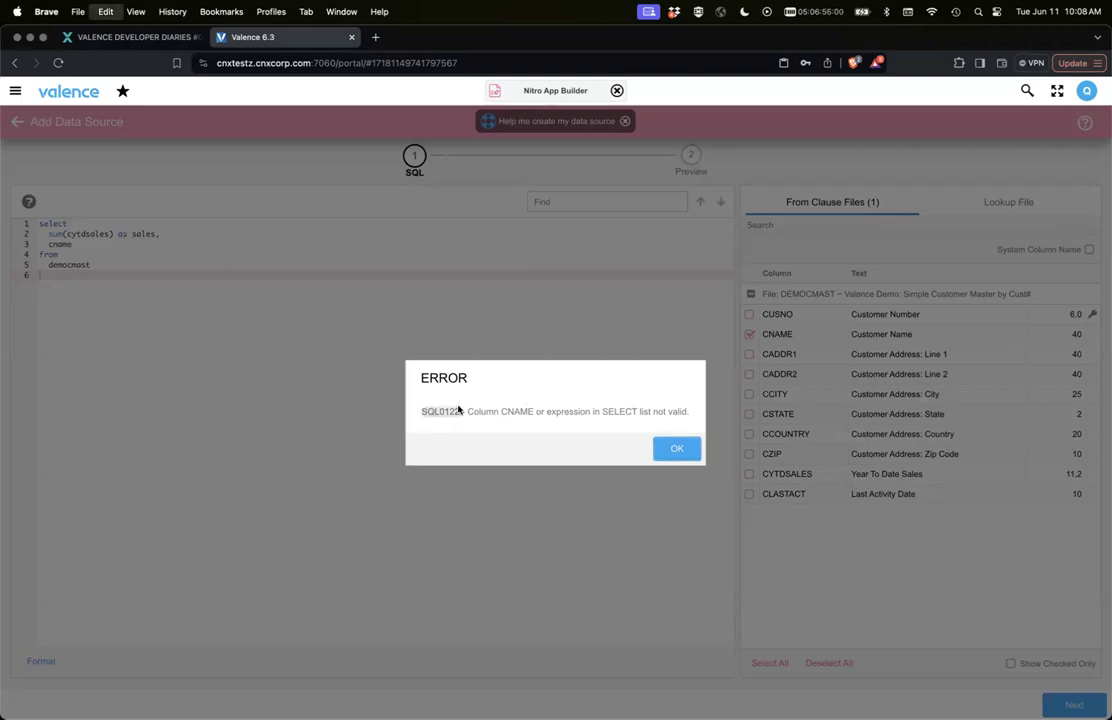
left_click(677, 448)
- Open Valence Assistant with the DEMOCMAST definition and send "can you fix this statement. getting error SQL0122"
left_click(553, 121)
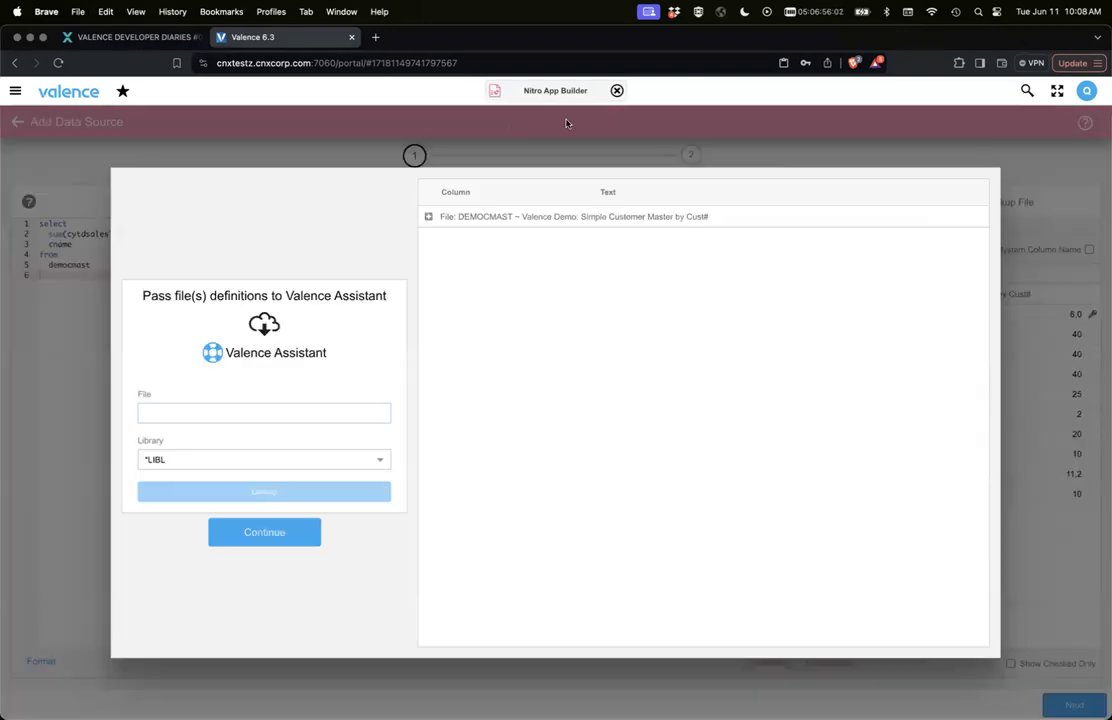
left_click(262, 531)
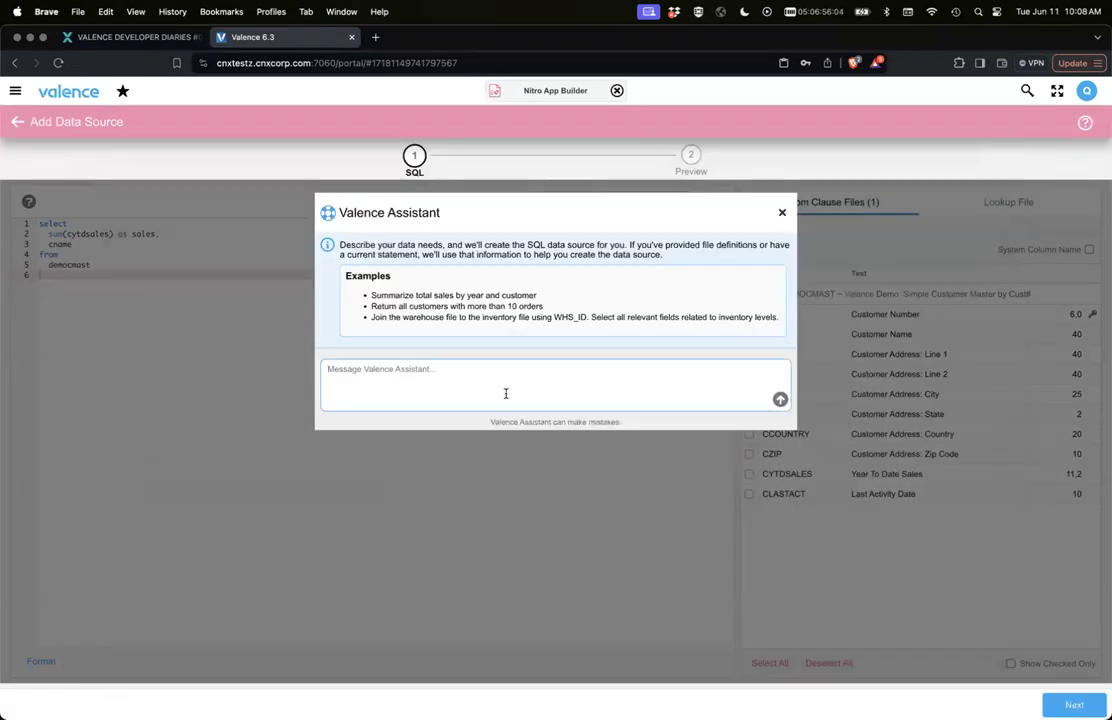
type("can you fix this sta")
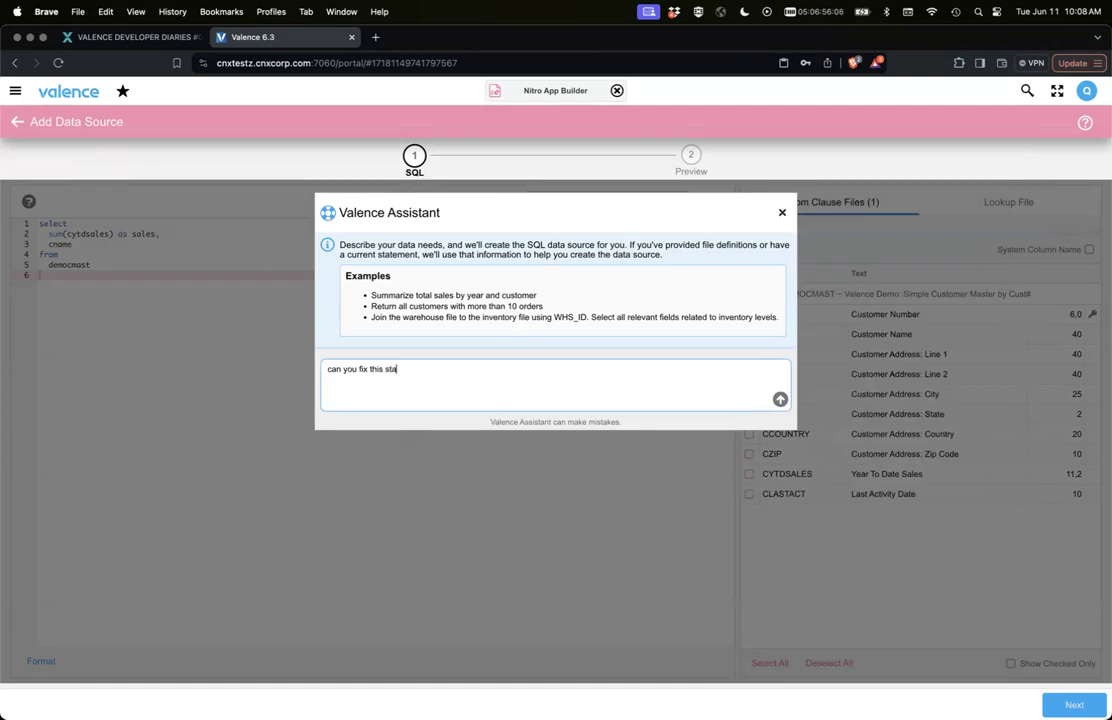
type("tement. geting")
key("BackSpace")
key("BackSpace")
key("BackSpace")
type("ing error SQL0122")
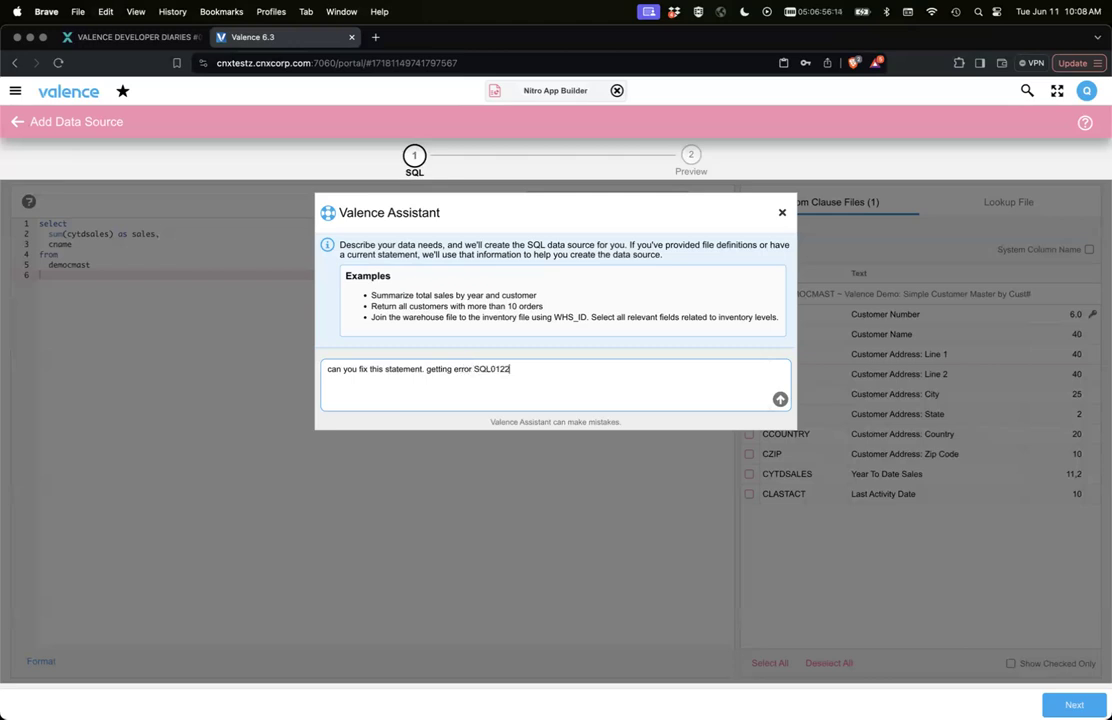
key("Return")
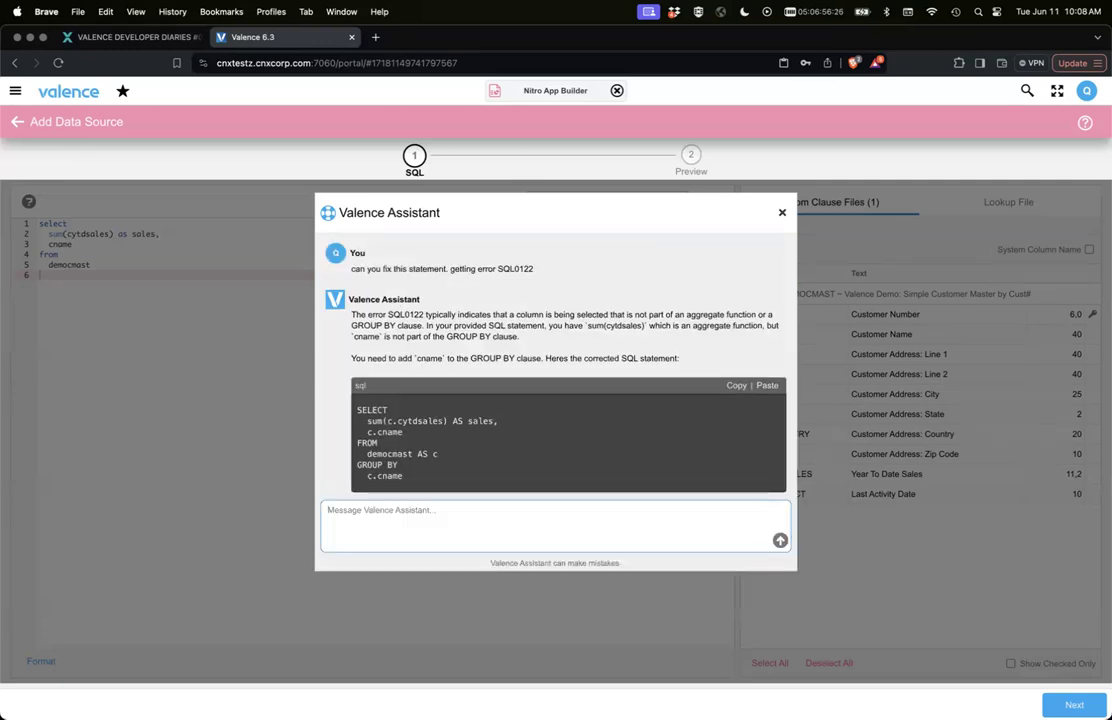
- Paste the assistant's corrected SQL with the GROUP BY clause, preview its results and return to the SQL statement
left_click(767, 385)
left_click(690, 156)
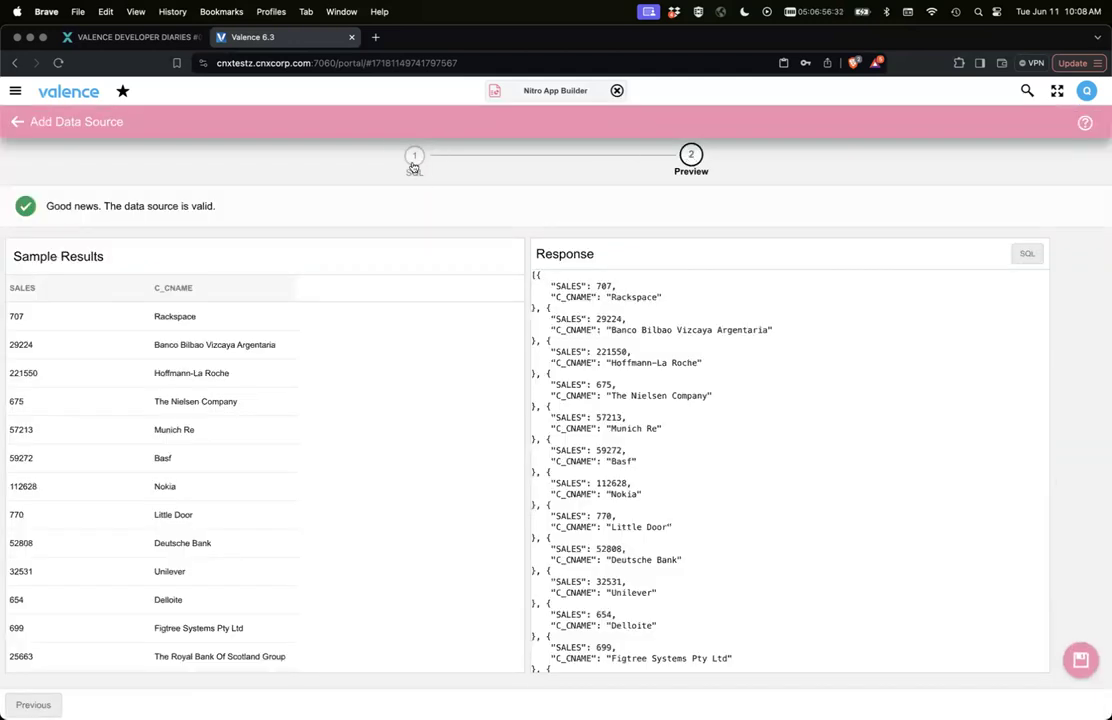
left_click(414, 160)
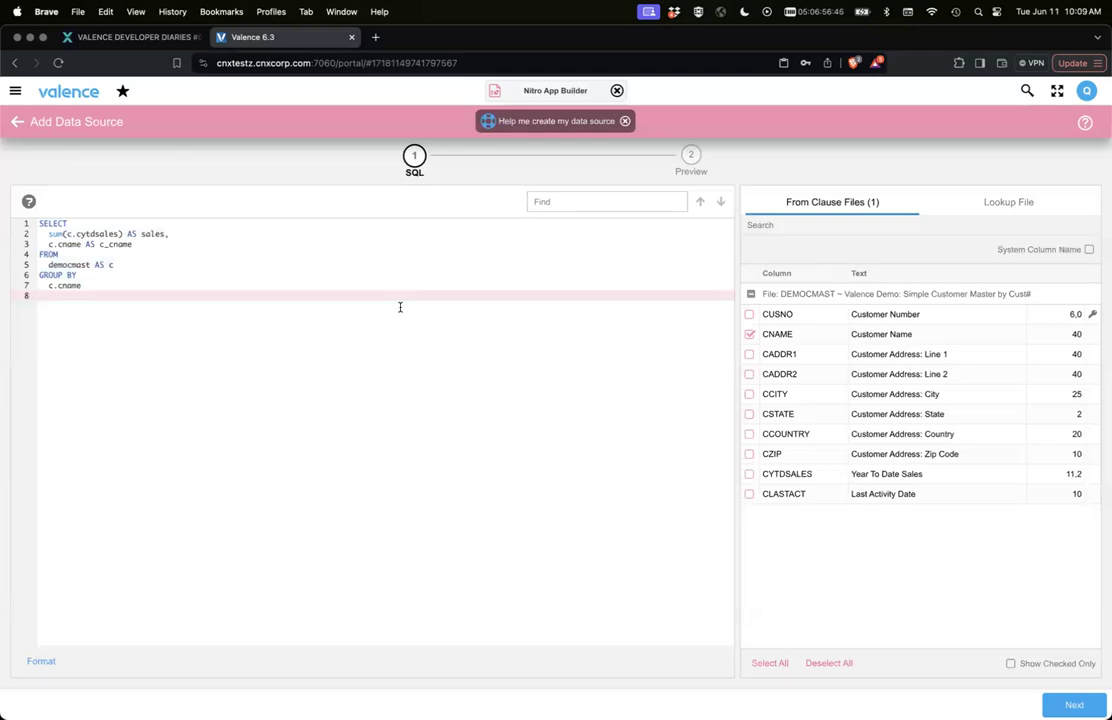
- Clear the SQL statement and look up the DEMOCMAST file as a definition to pass to Valence Assistant
key("super+a")
key("BackSpace")
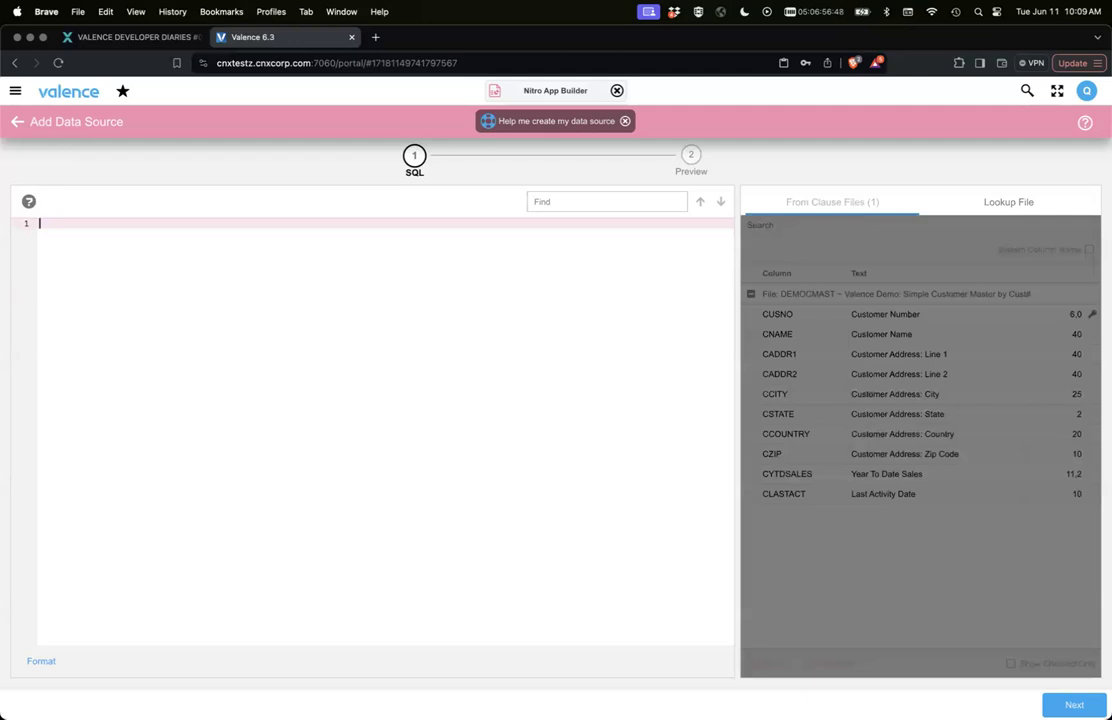
left_click(520, 120)
type("DEMOCMAST")
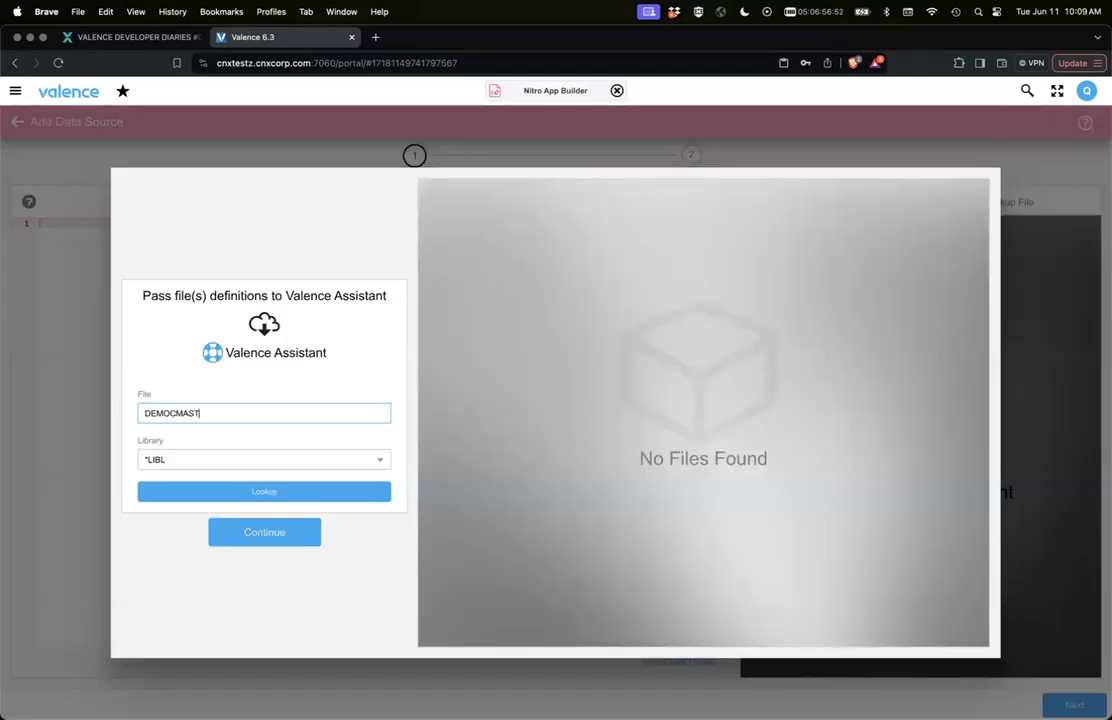
key("Return")
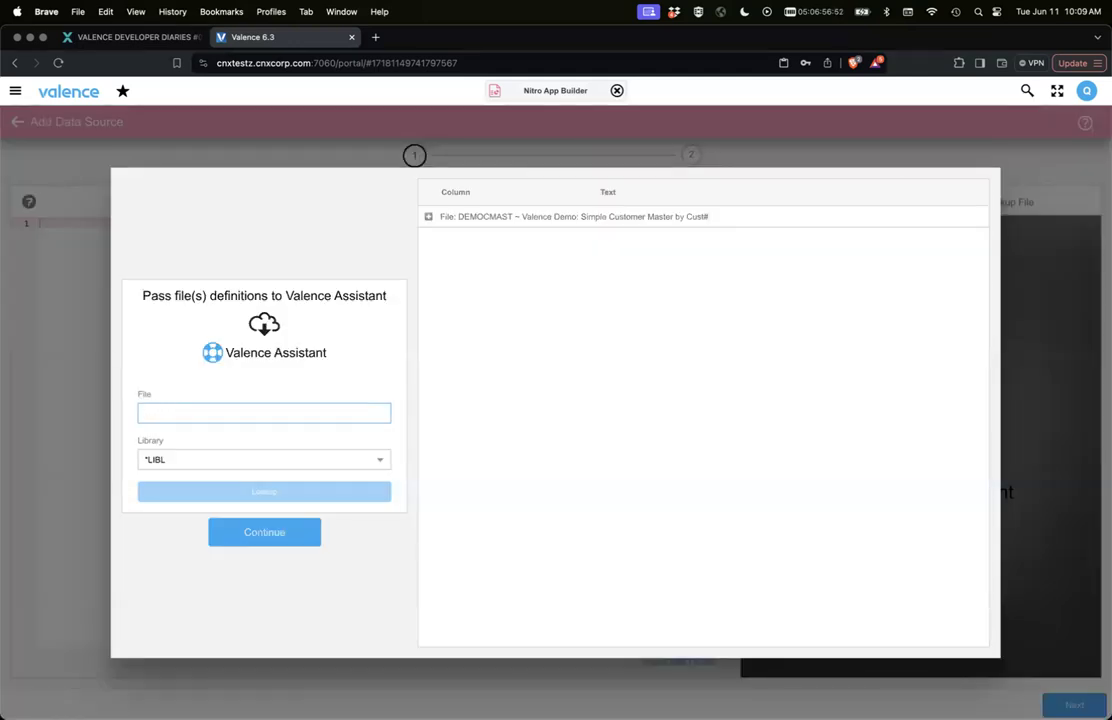
- Continue with the file definition and send "would like to list customer name and the address formatted. exclude line 2 if empty"
left_click(251, 529)
type("would like to")
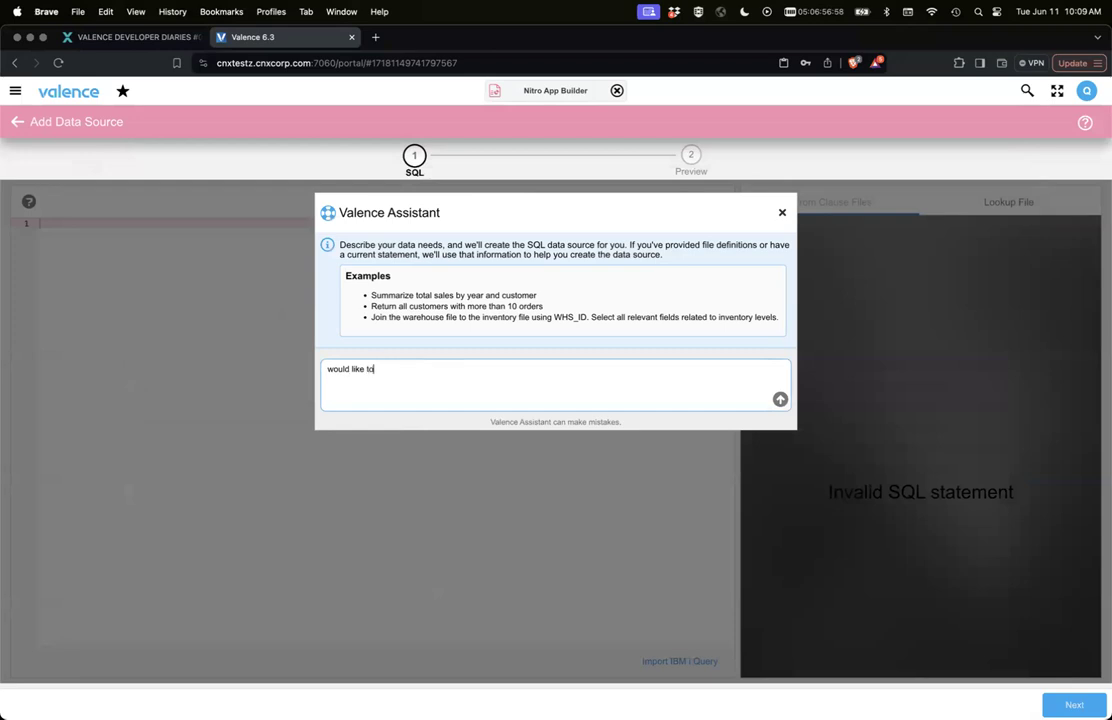
type(" list customer name and the addres")
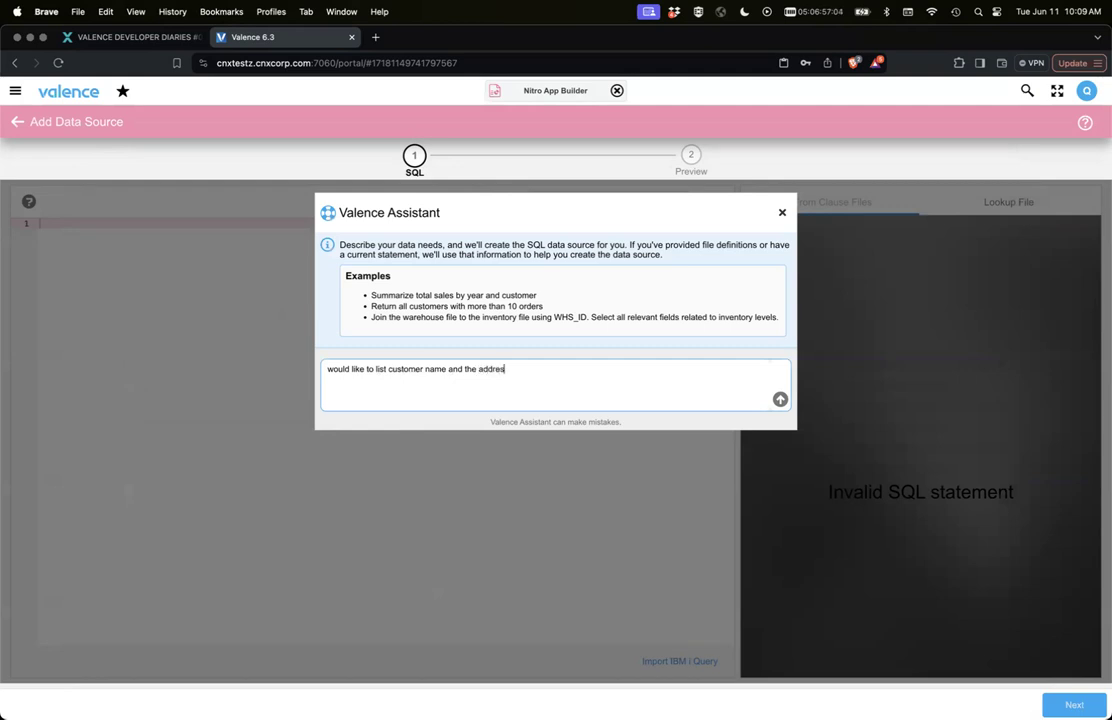
type("s formatted. exclude line 2 if empty")
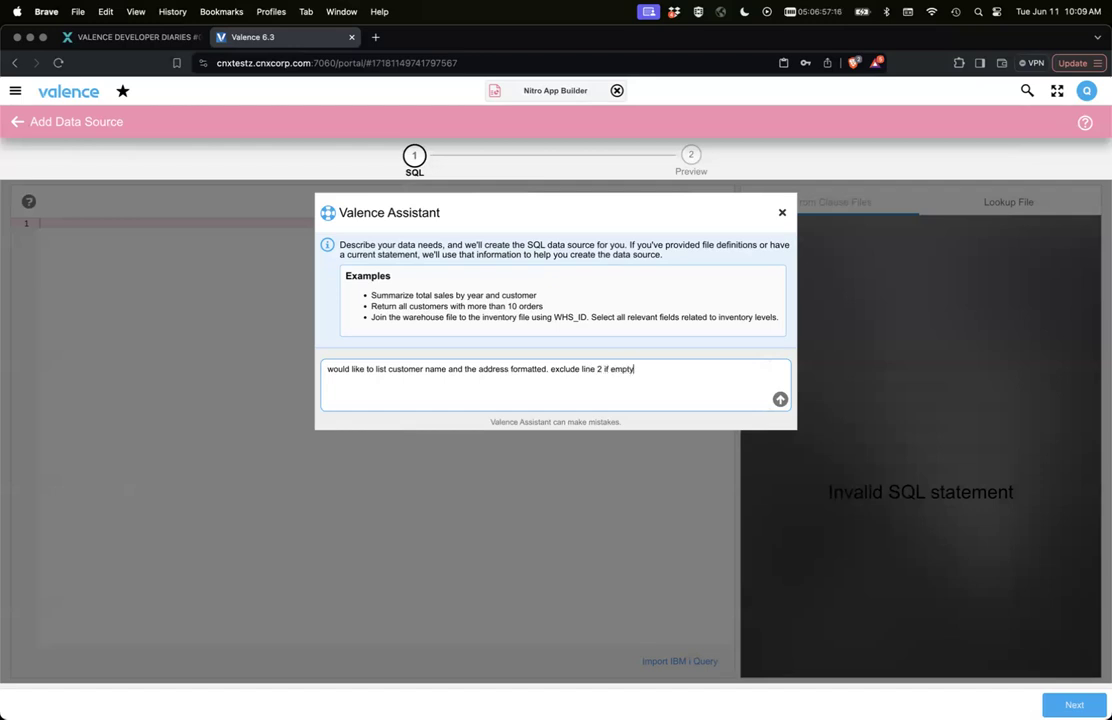
key("Return")
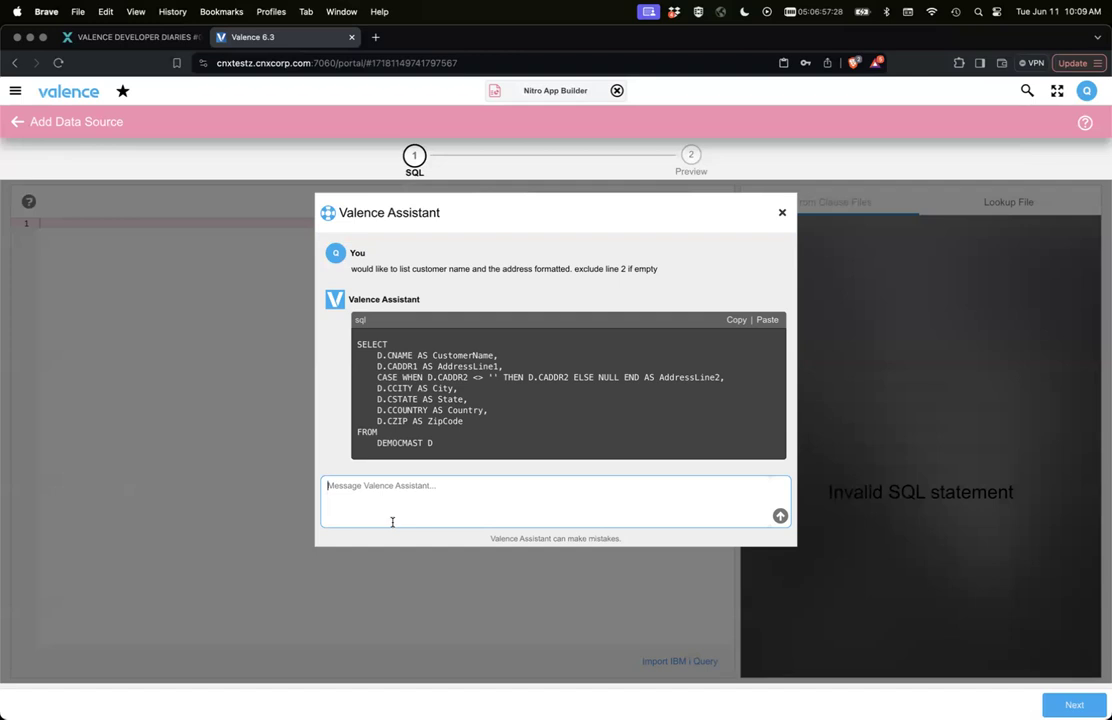
- Send the assistant the follow-up "I would like the address in one column excluding line 2 if empty"
type("I would like the address in one column ex")
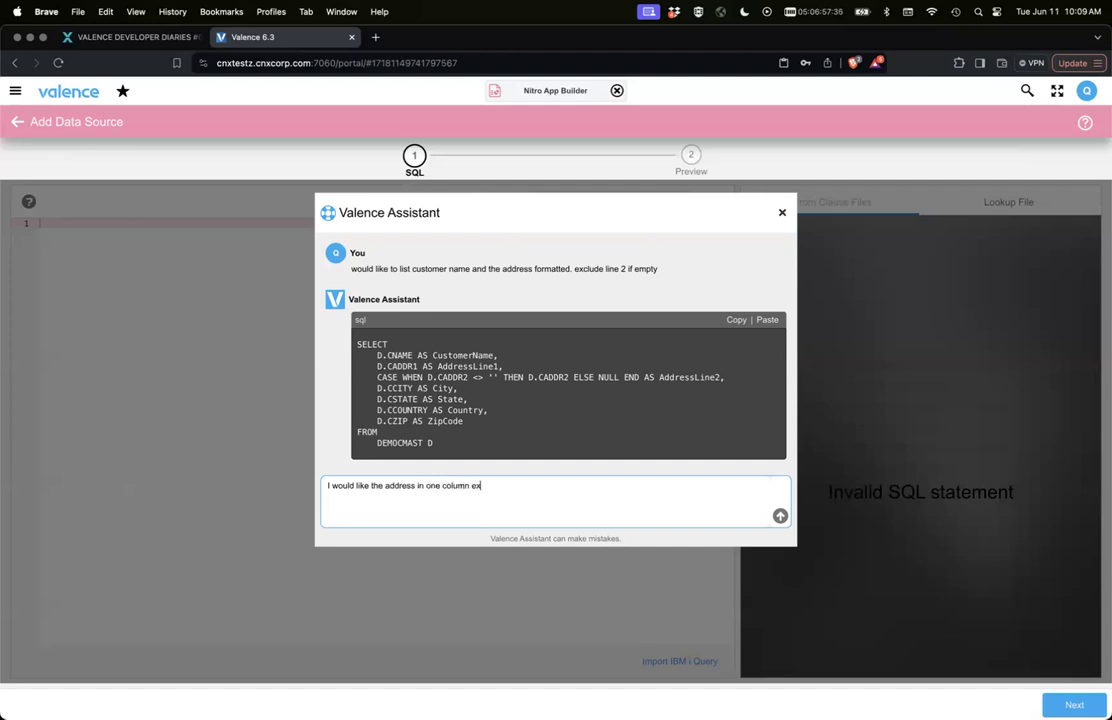
type("cluding line 2 if empty")
key("Return")
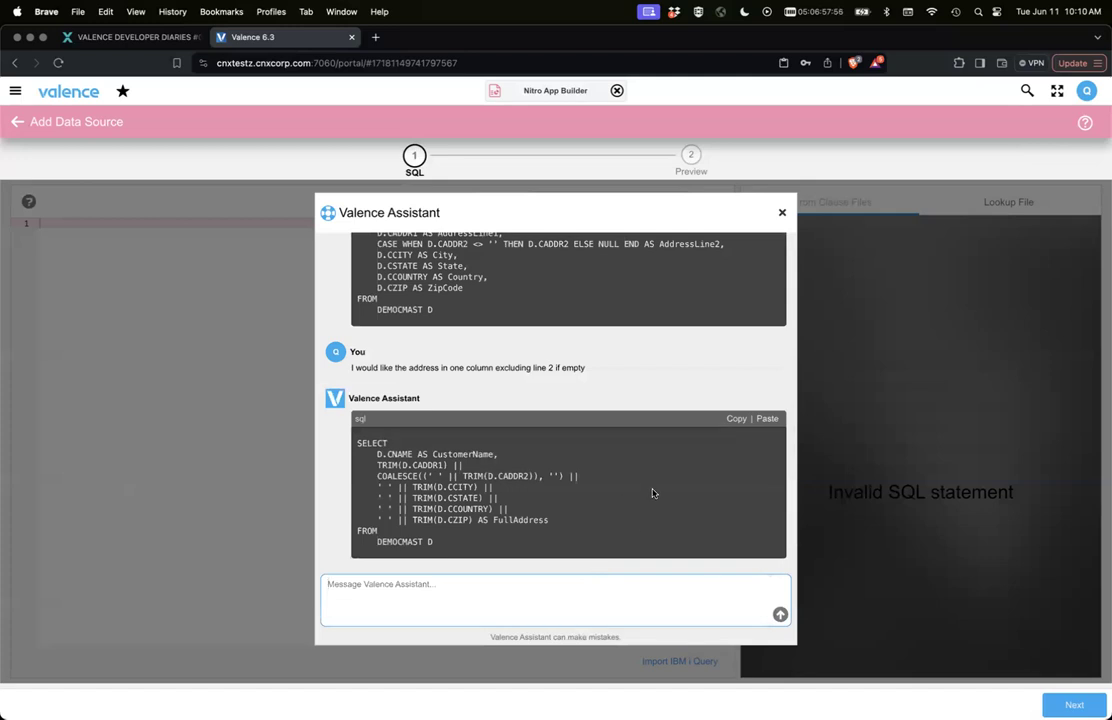
- Paste the assistant's single-column address SQL into the data source, preview its results and return to the SQL statement
left_click(767, 418)
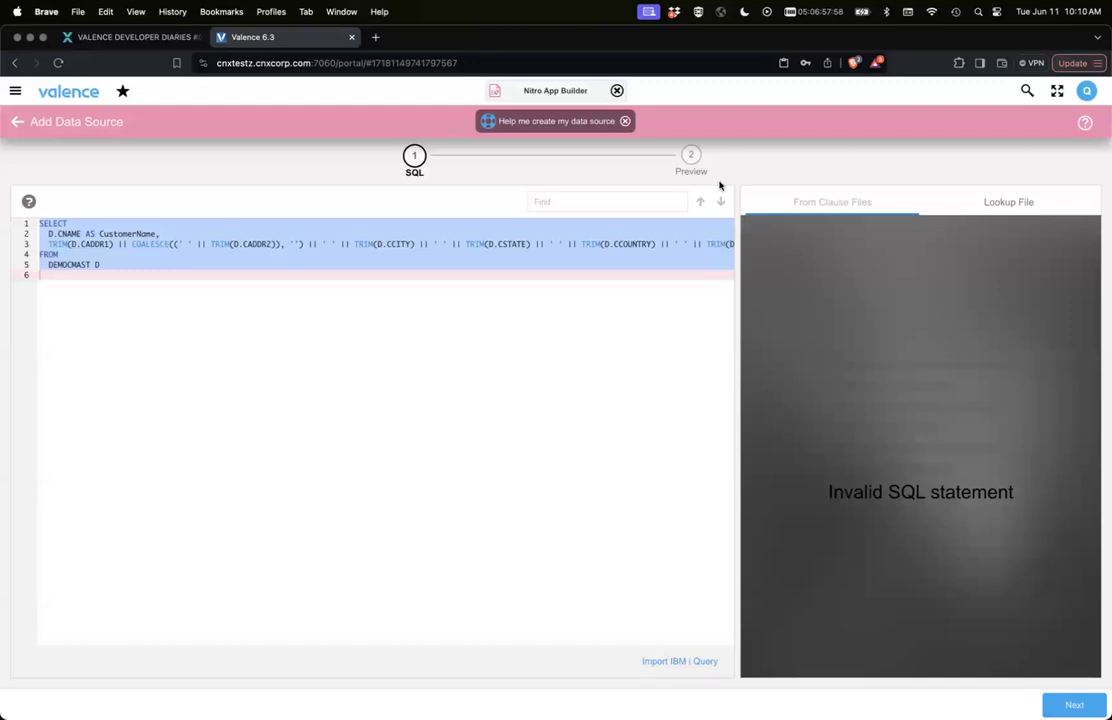
left_click(690, 155)
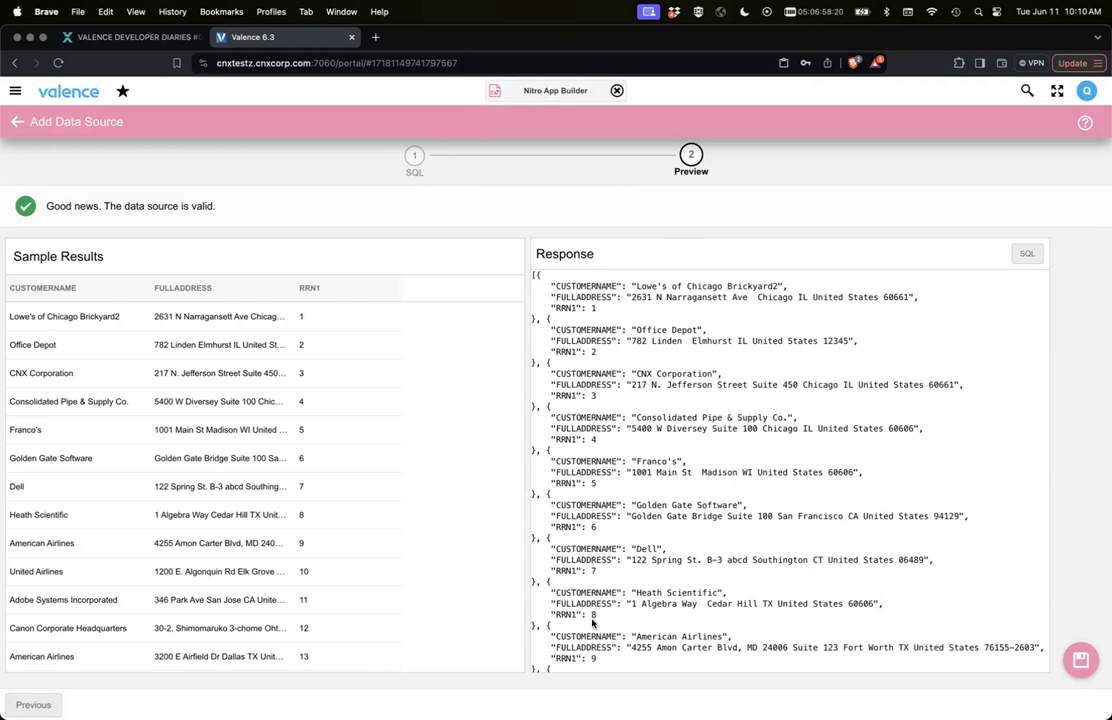
left_click(16, 121)
left_click(414, 159)
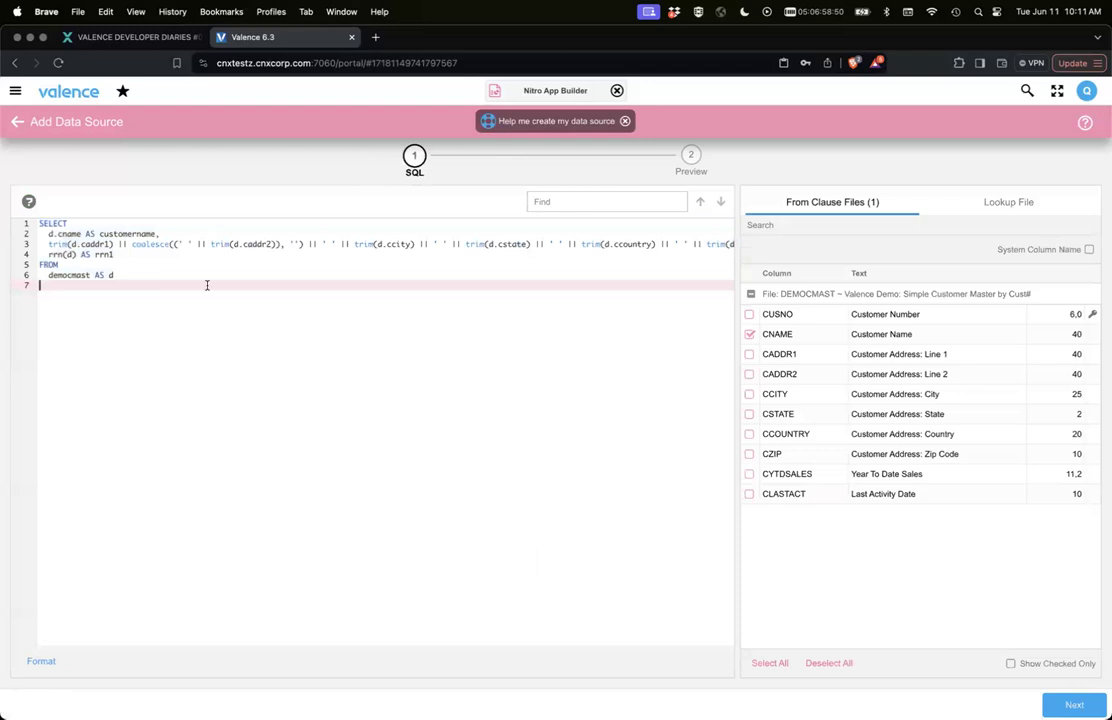
- Clear the SQL statement and look up the VXPRODUCTS, VXCO_HDR and VXCO_DTL file definitions to pass to Valence Assistant
key("super+a")
key("BackSpace")
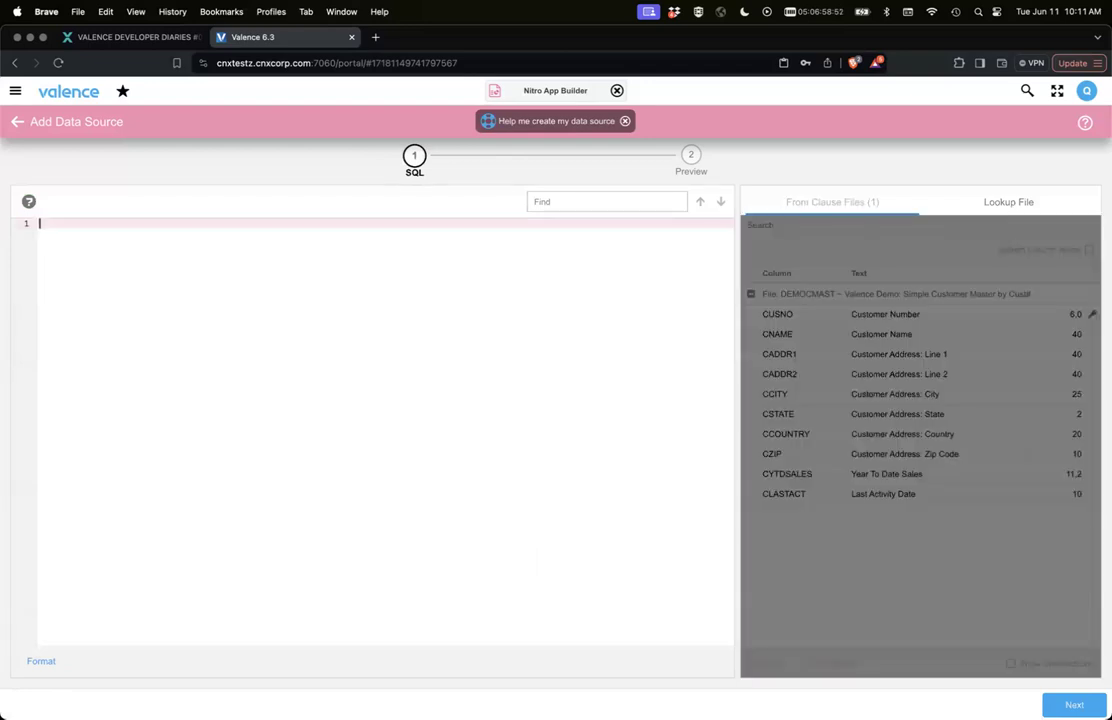
left_click(486, 121)
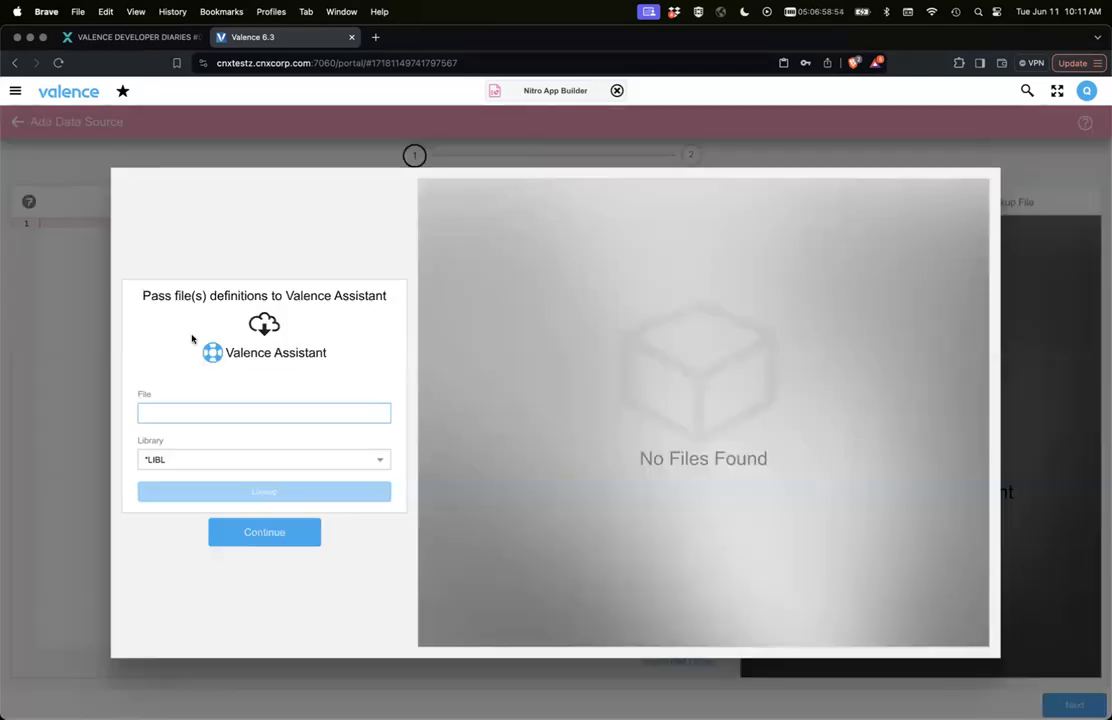
type("VXPRODUCTS")
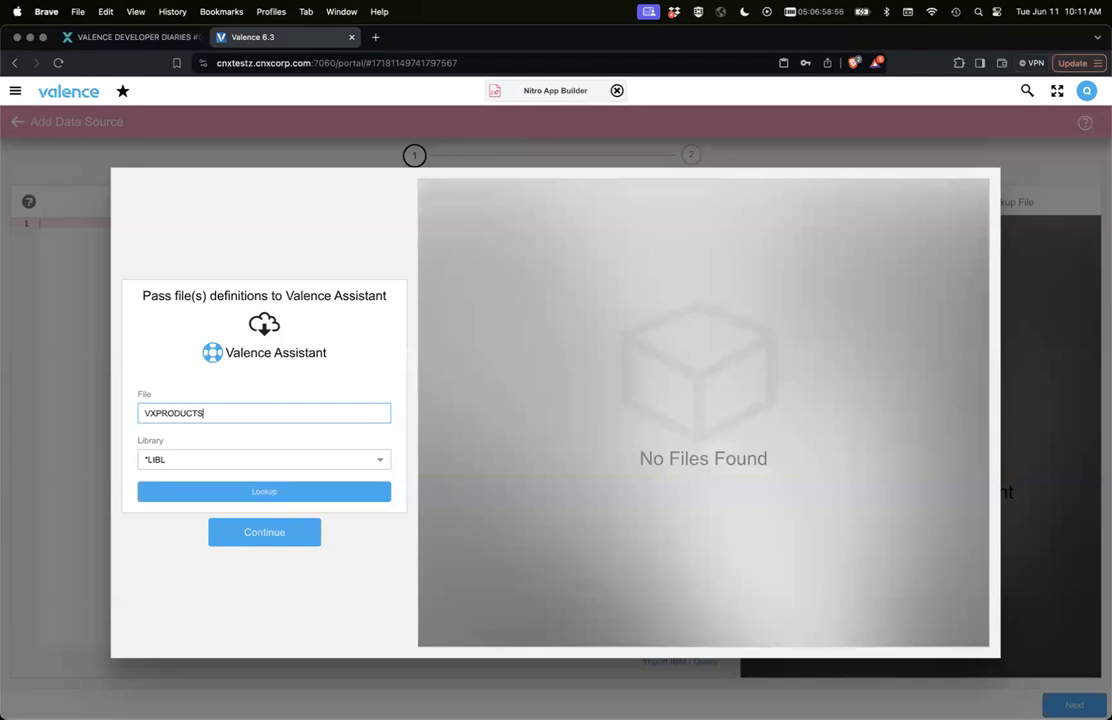
key("Return")
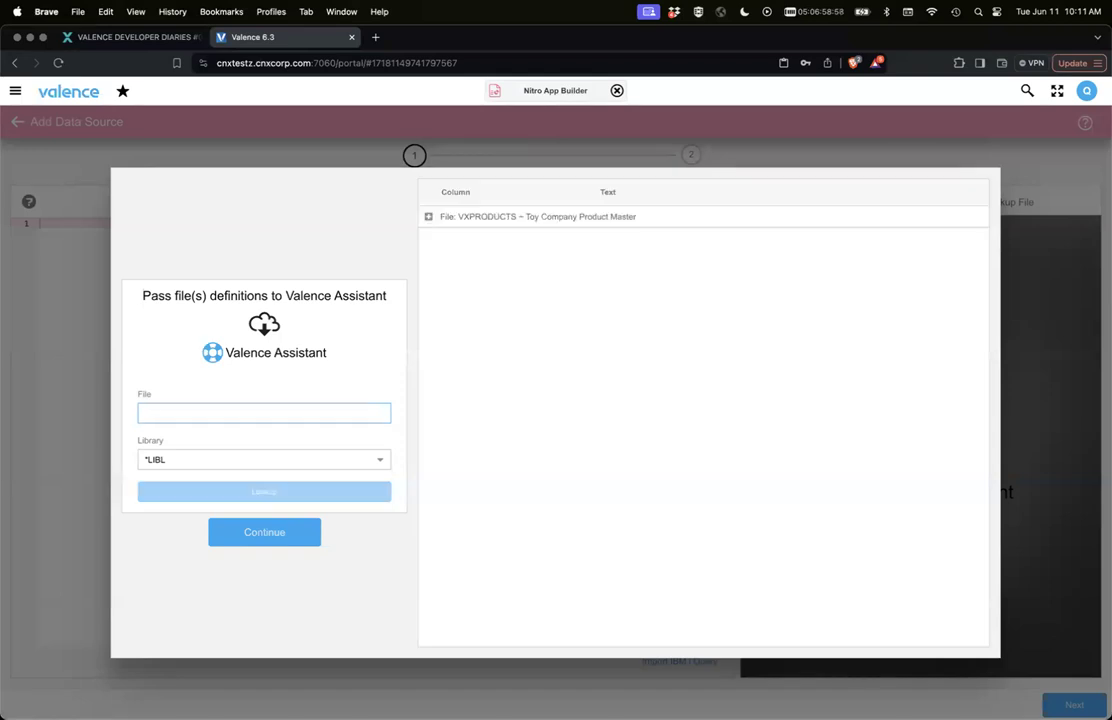
type("VXCO_HE")
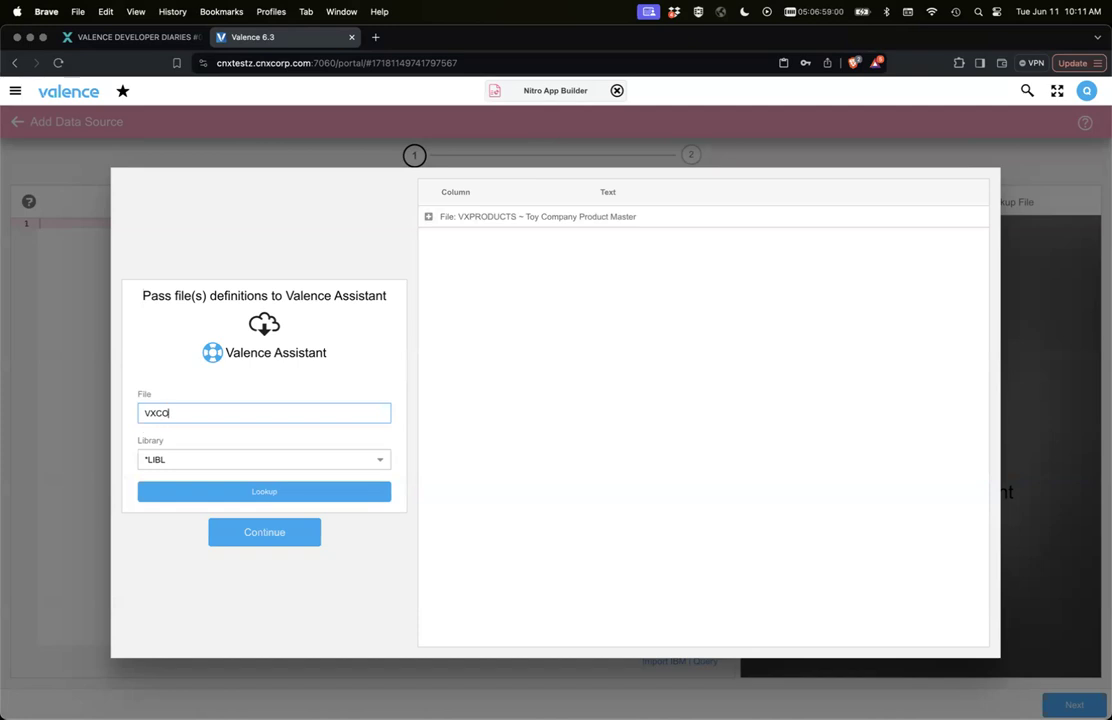
type("R")
key("Return")
type("VXCO_DTL")
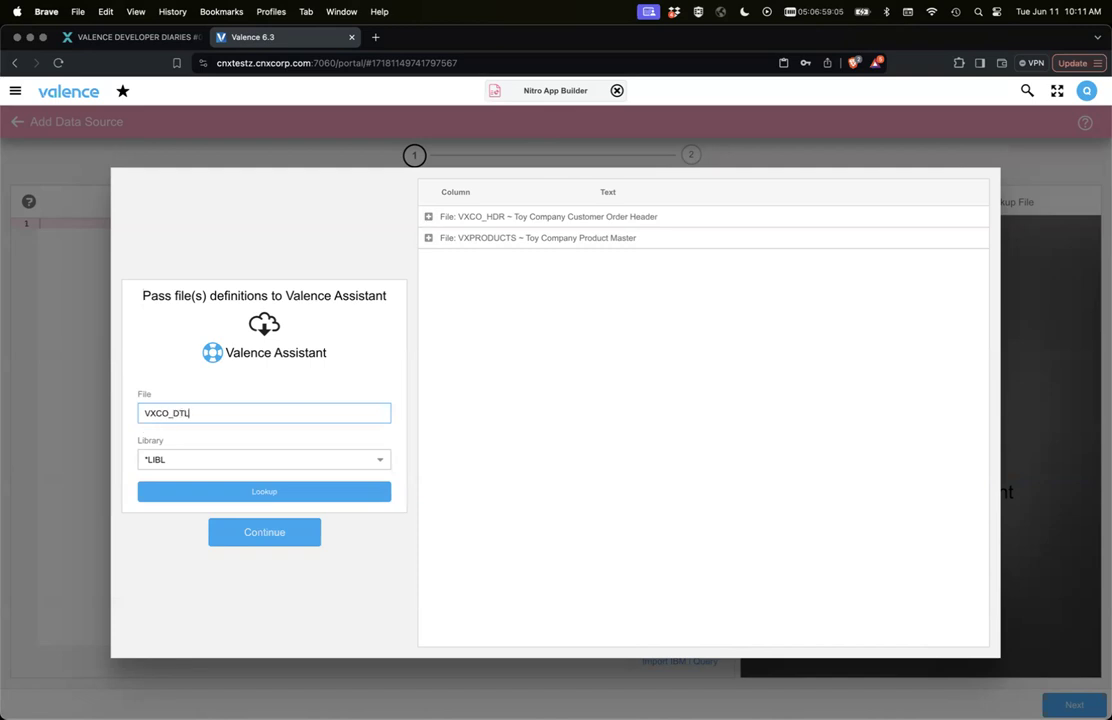
key("Return")
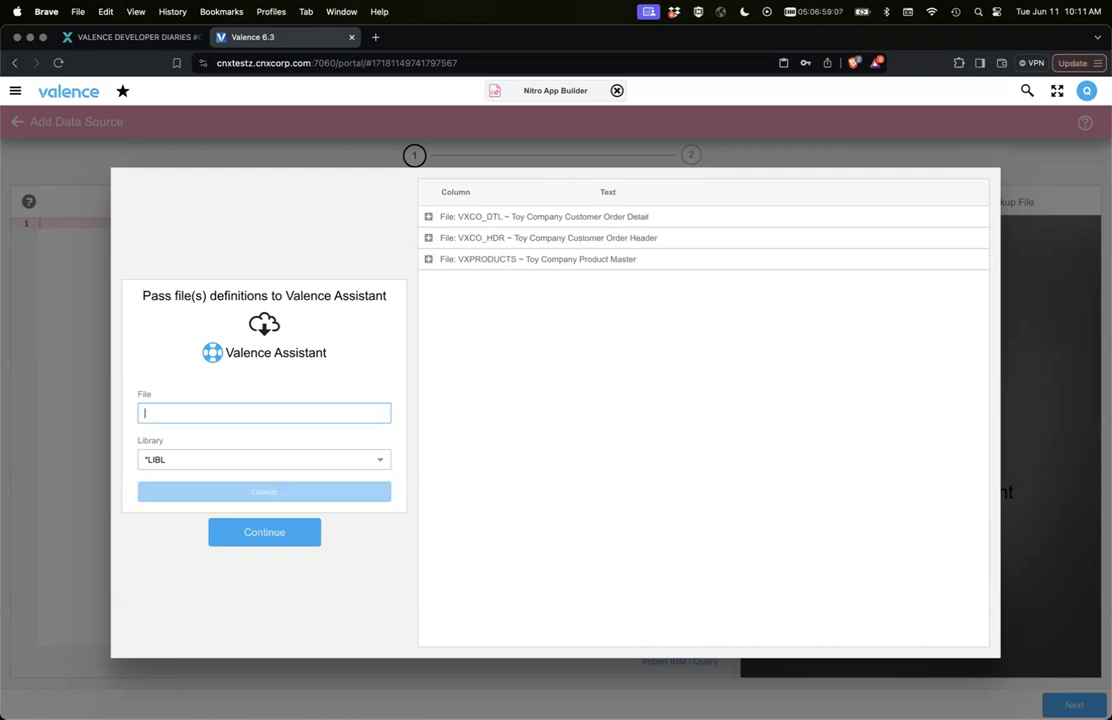
- Send the assistant "group product sales by month and year with the sub total of the year" and test the returned SQL in the data source
left_click(232, 533)
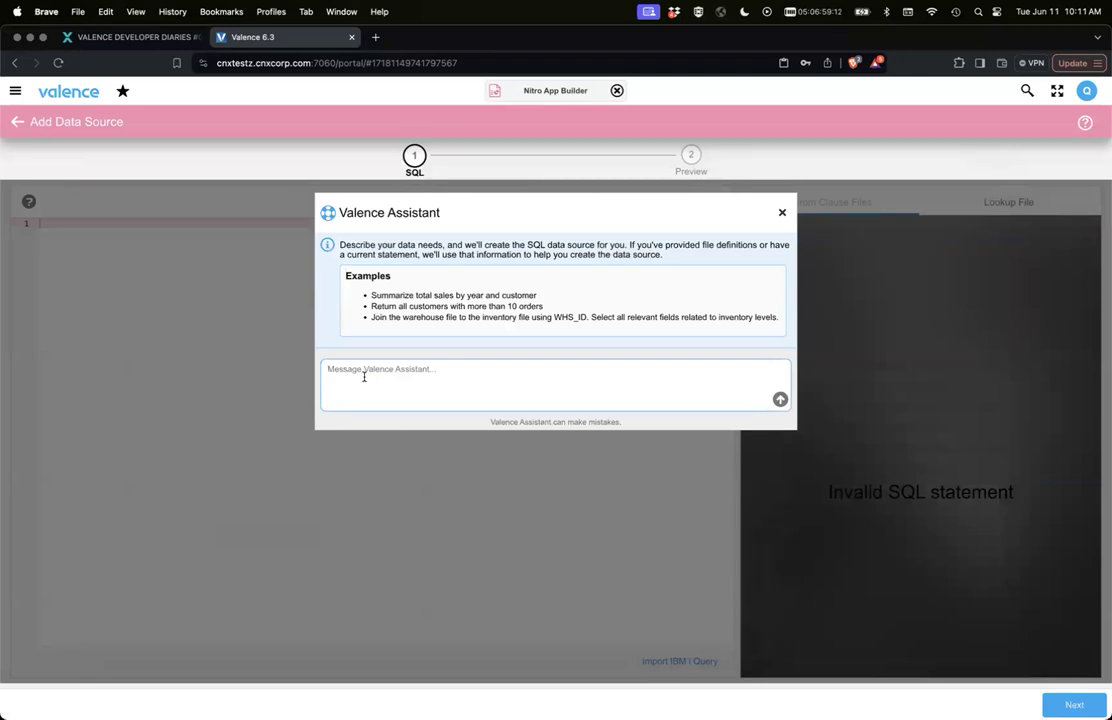
type("I")
key("BackSpace")
key("BackSpace")
key("BackSpace")
key("BackSpace")
type("group by month and year wil")
type("h the sub tot")
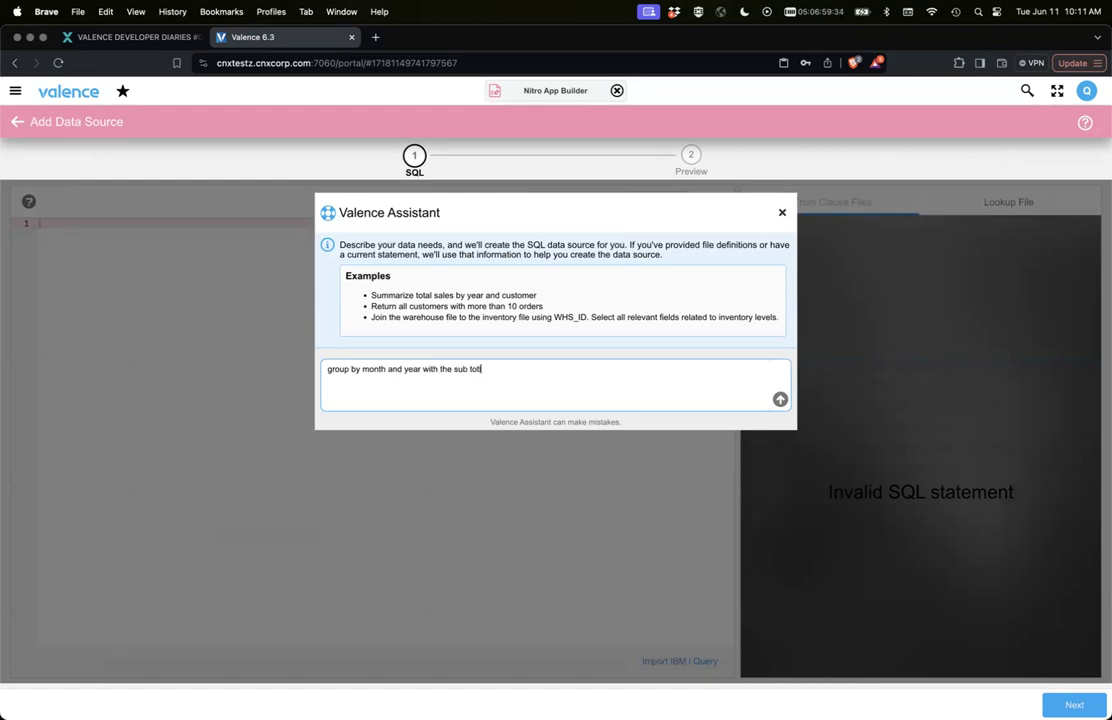
type("al of the year")
type("product sales")
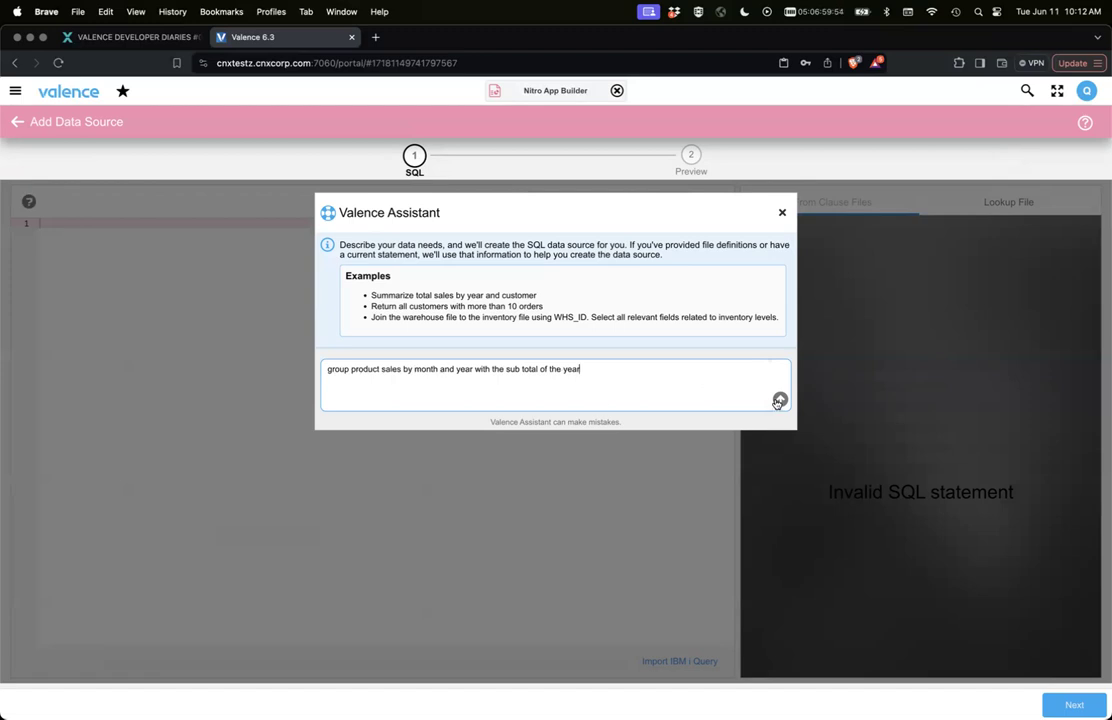
left_click(779, 401)
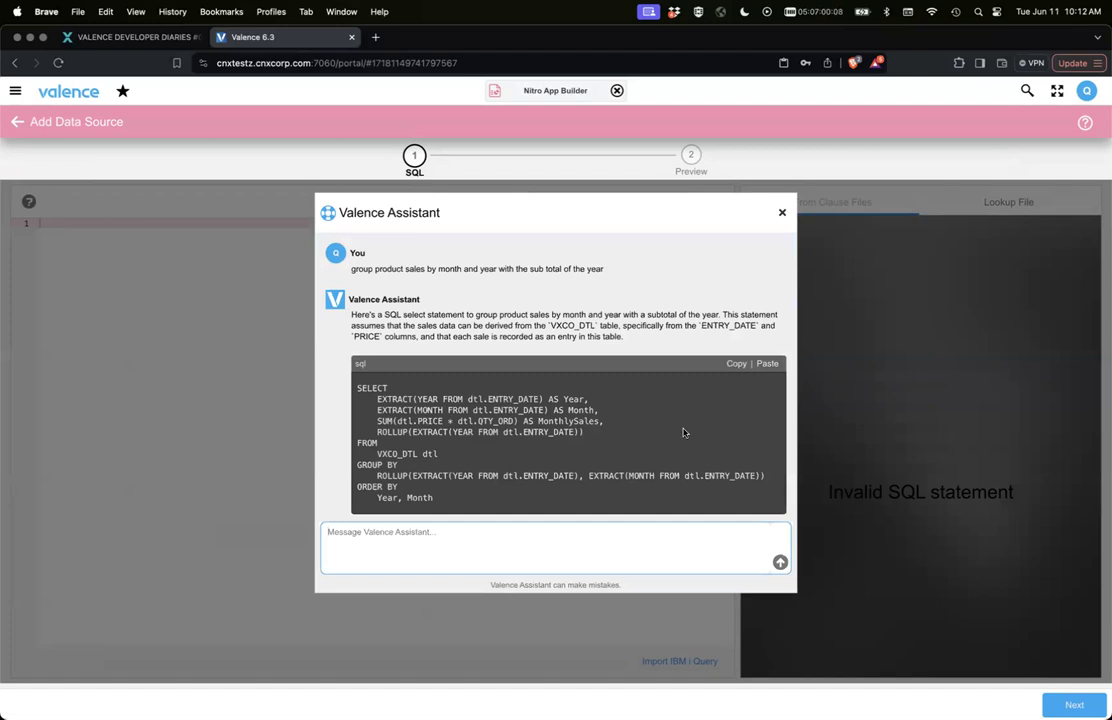
left_click(767, 365)
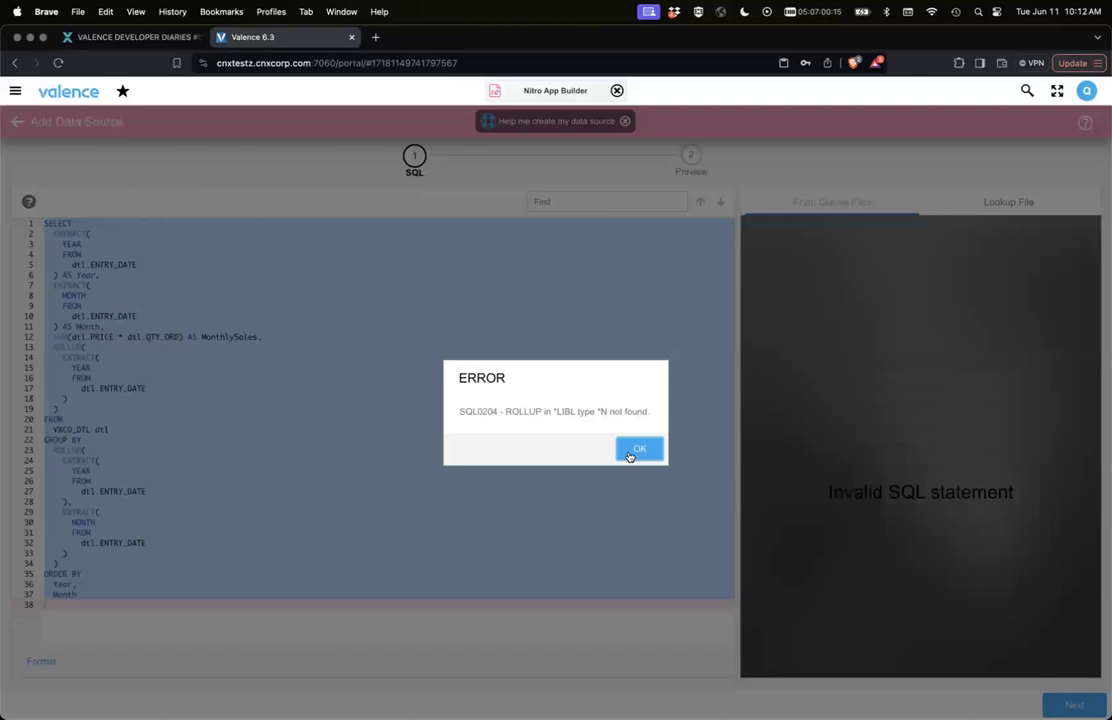
left_click(638, 449)
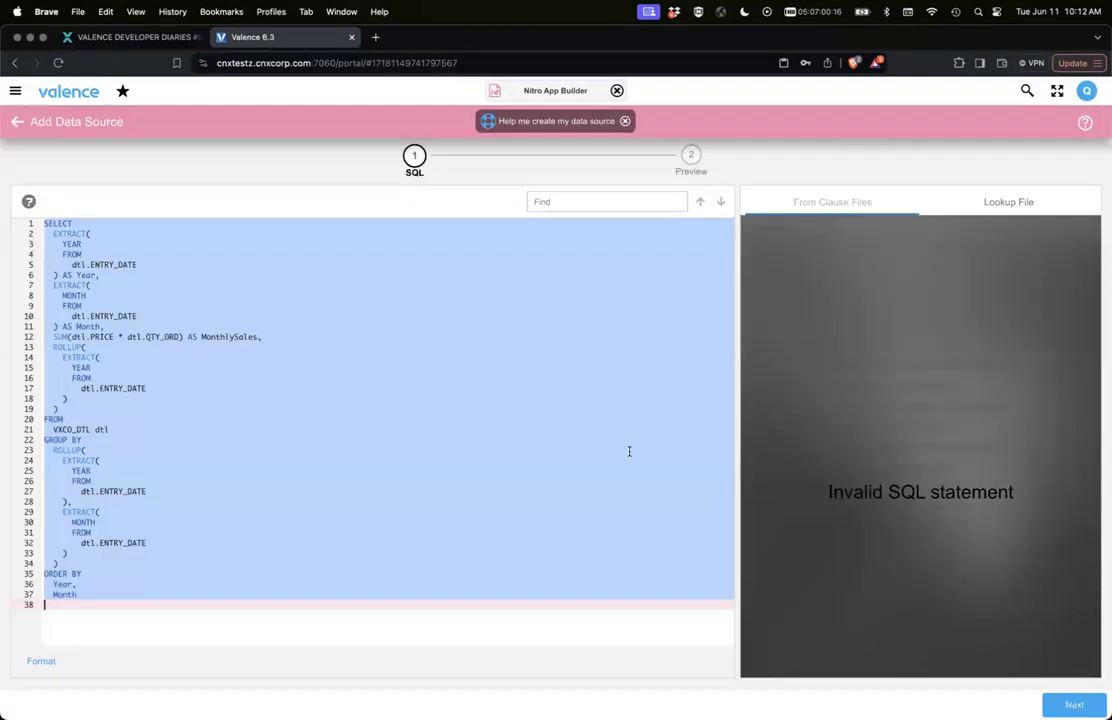
- Try asking the assistant "fix this cause rollup is not valid" without including the statement, and close the chat
left_click(537, 121)
left_click(251, 544)
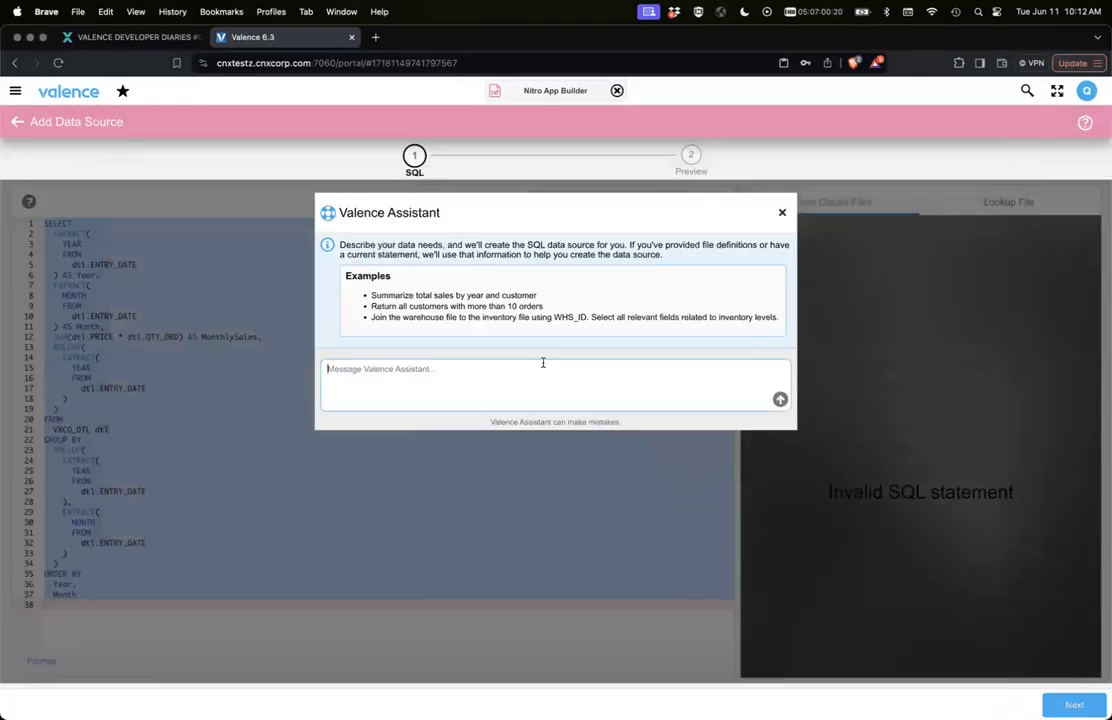
type("fix this cause roollup is not fvalid")
key("Return")
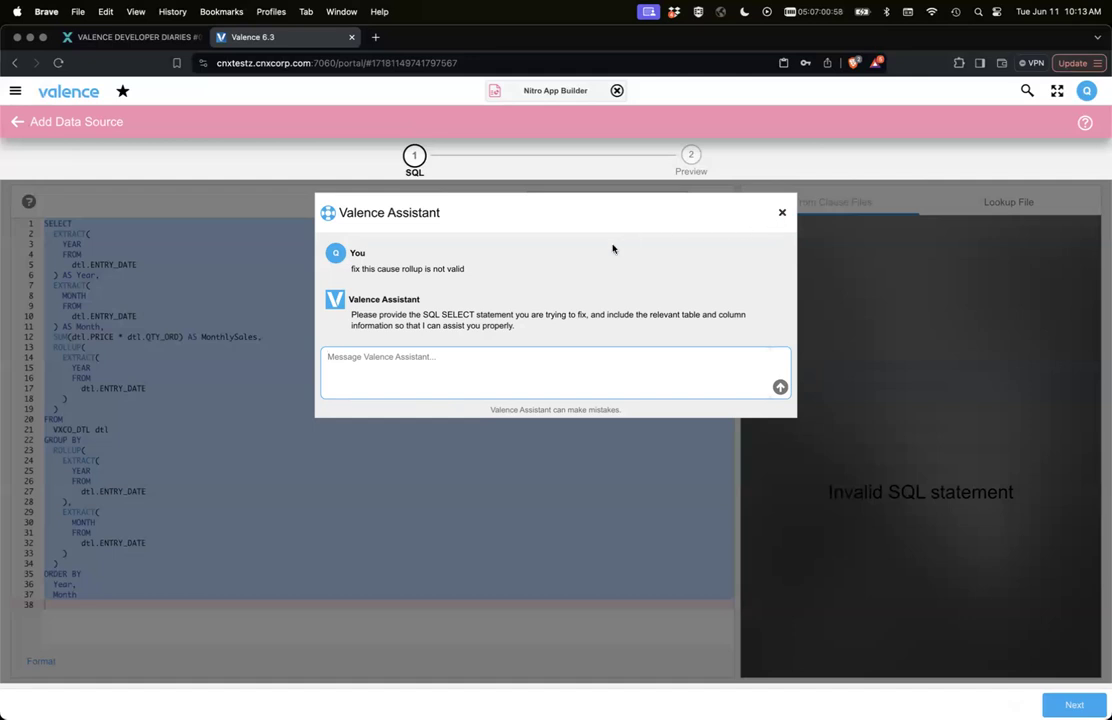
left_click(782, 215)
- Copy the whole SQL statement and send it to the assistant with "can you fix this statement. rollup is not valid"
left_click(100, 440)
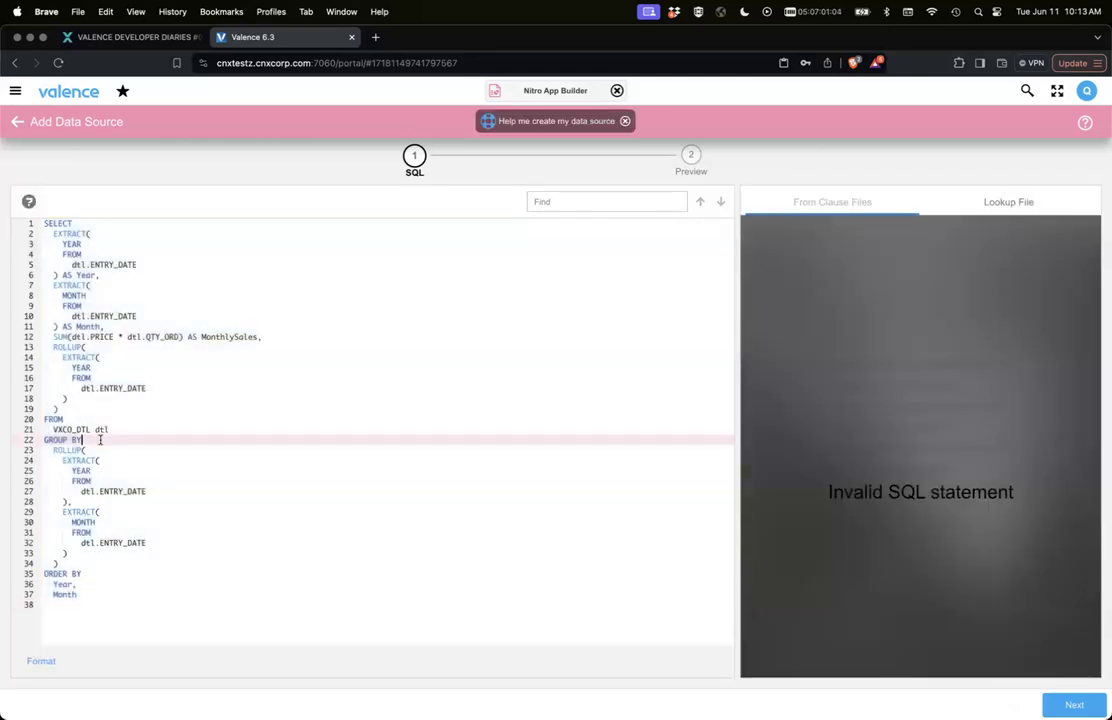
key("super+a")
key("super+c")
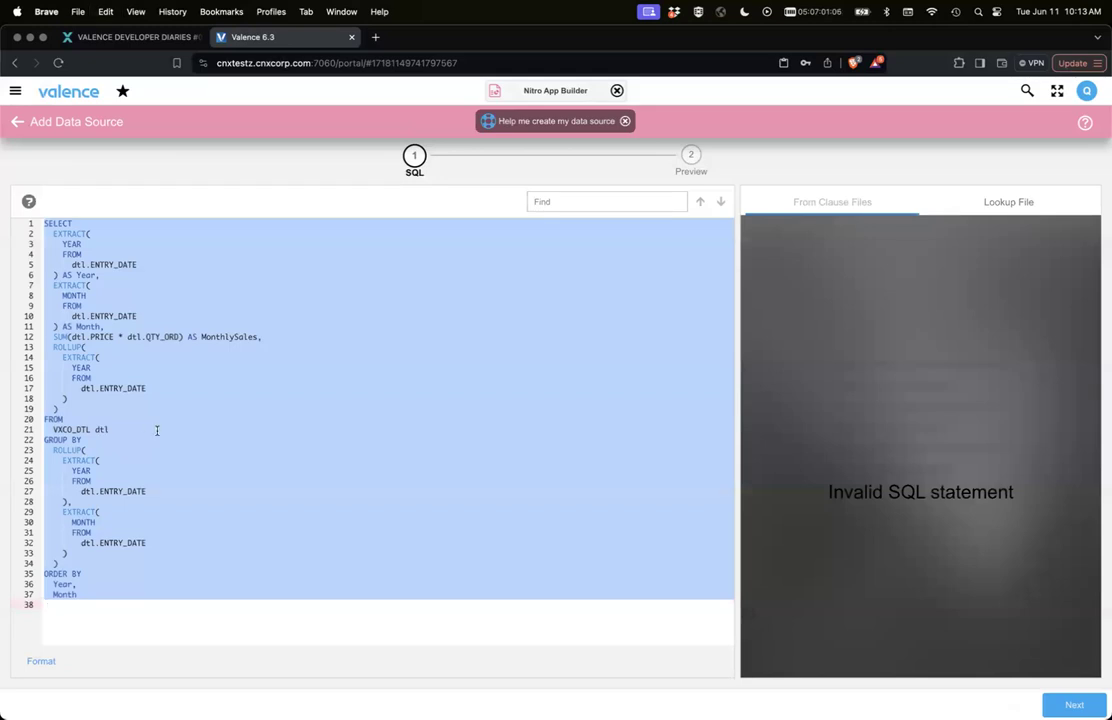
left_click(519, 119)
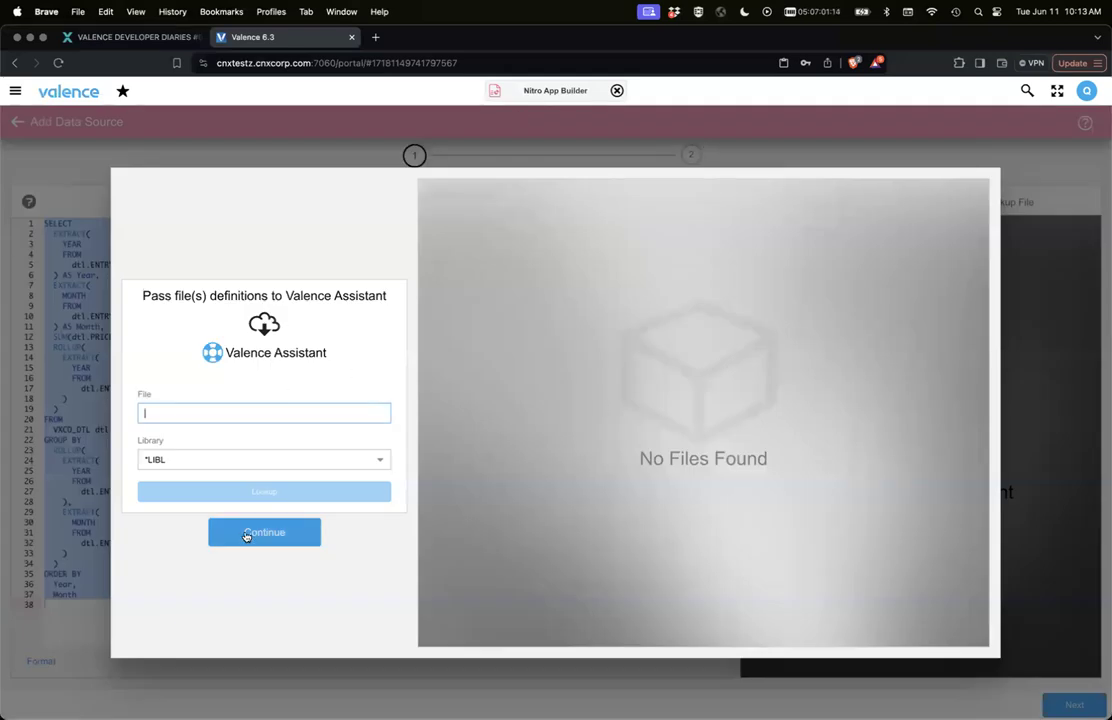
left_click(245, 536)
type("can you fix this statement. rollup is not")
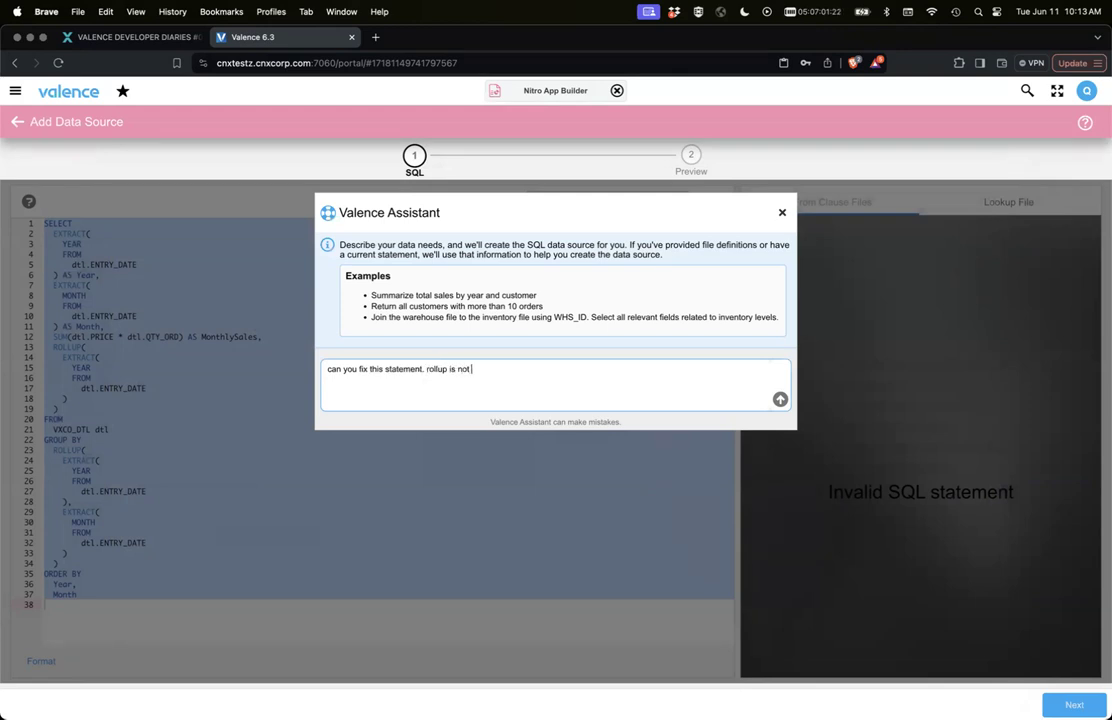
type(" valid")
key("shift+Return")
key("super+v")
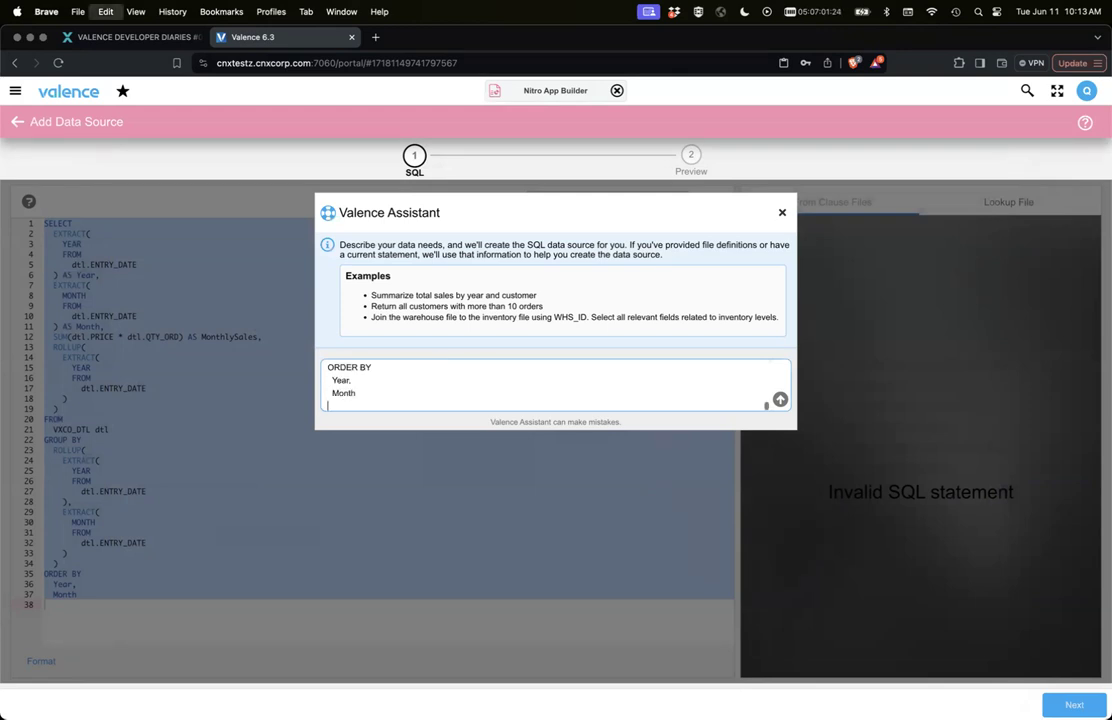
key("Return")
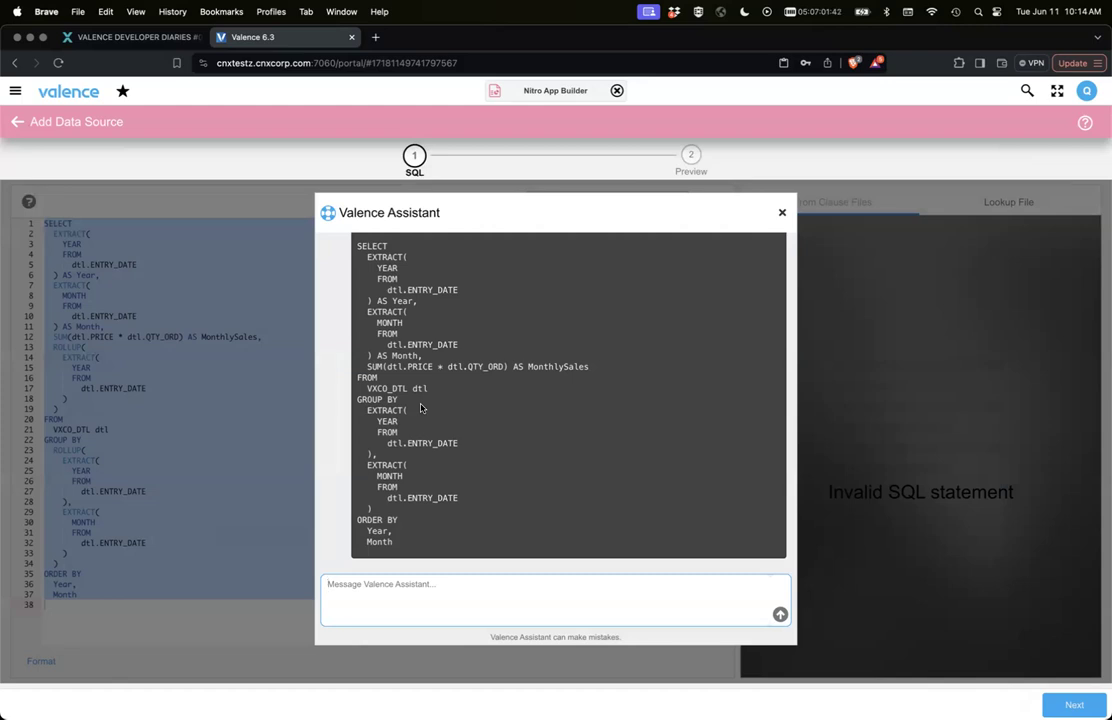
- Review the assistant's SQL without ROLLUP, paste it into the data source and try to preview its results
scroll(421, 408, "up", 1)
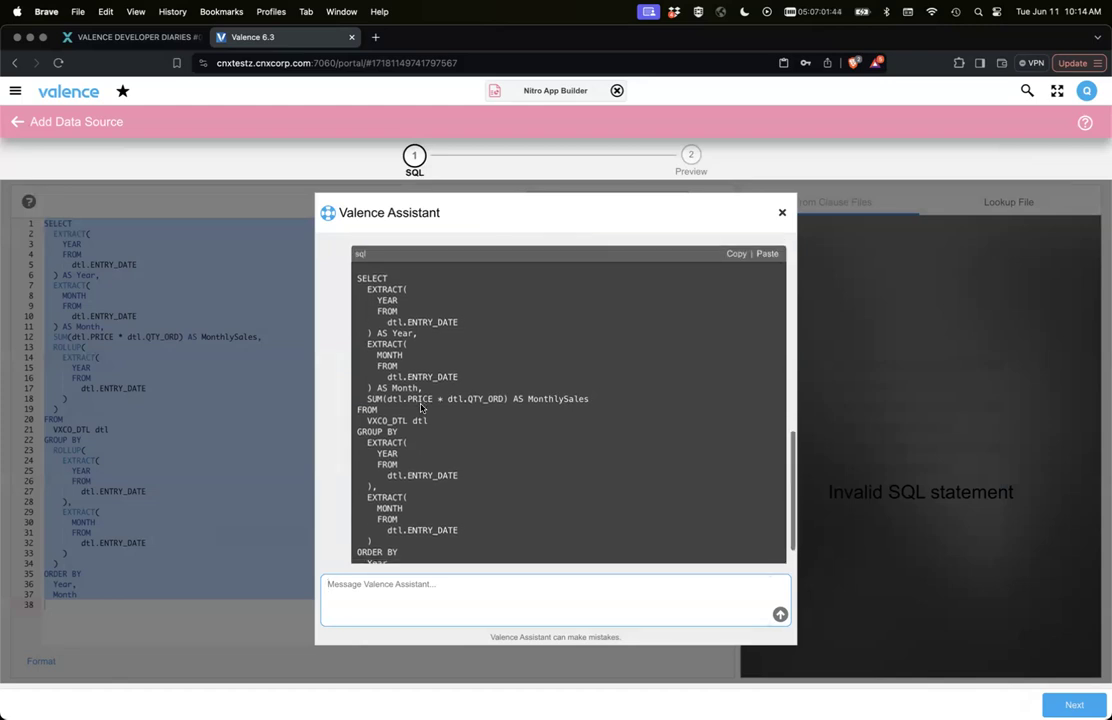
scroll(421, 408, "down", 1)
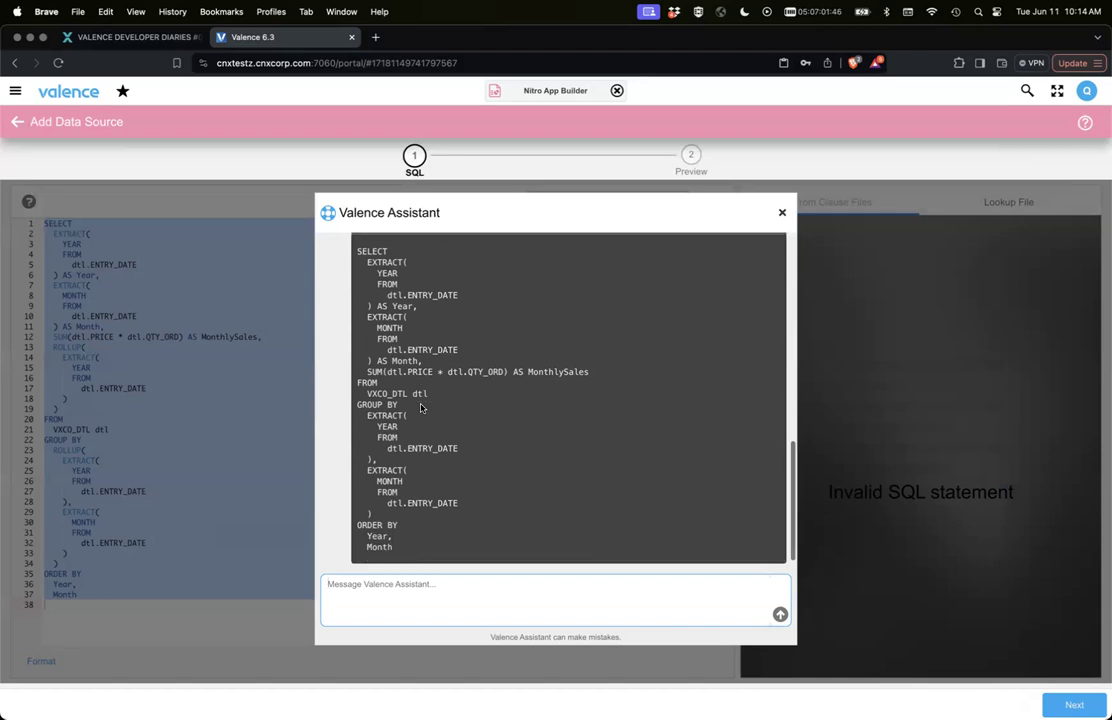
scroll(720, 534, "up", 3)
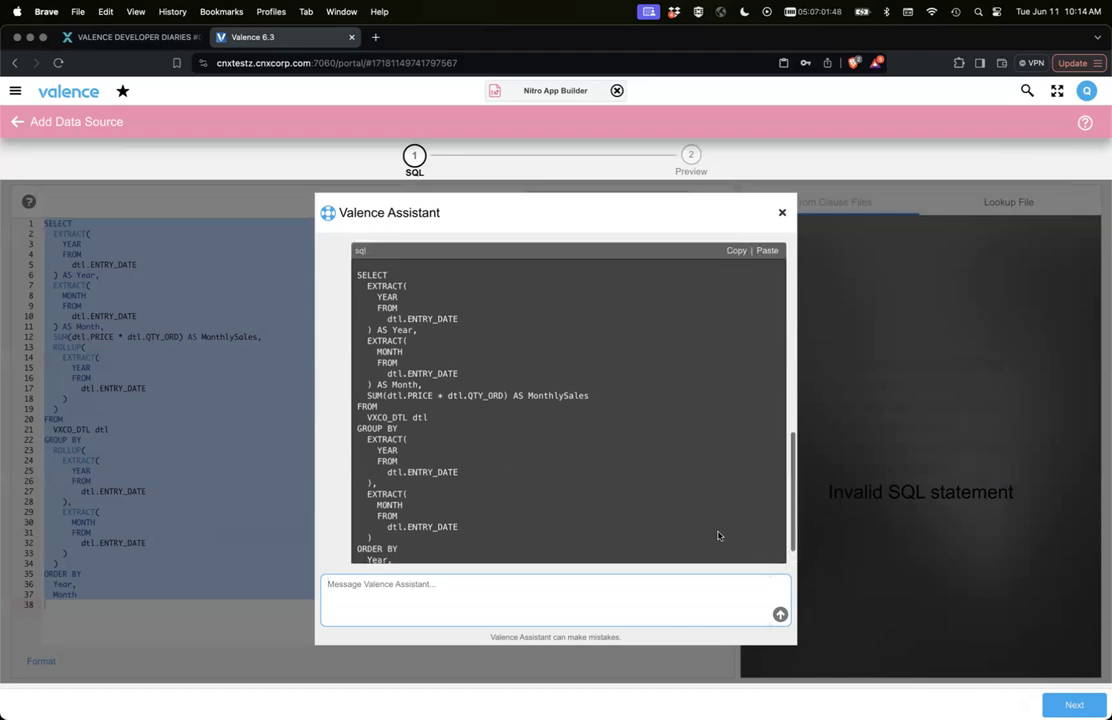
left_click(768, 293)
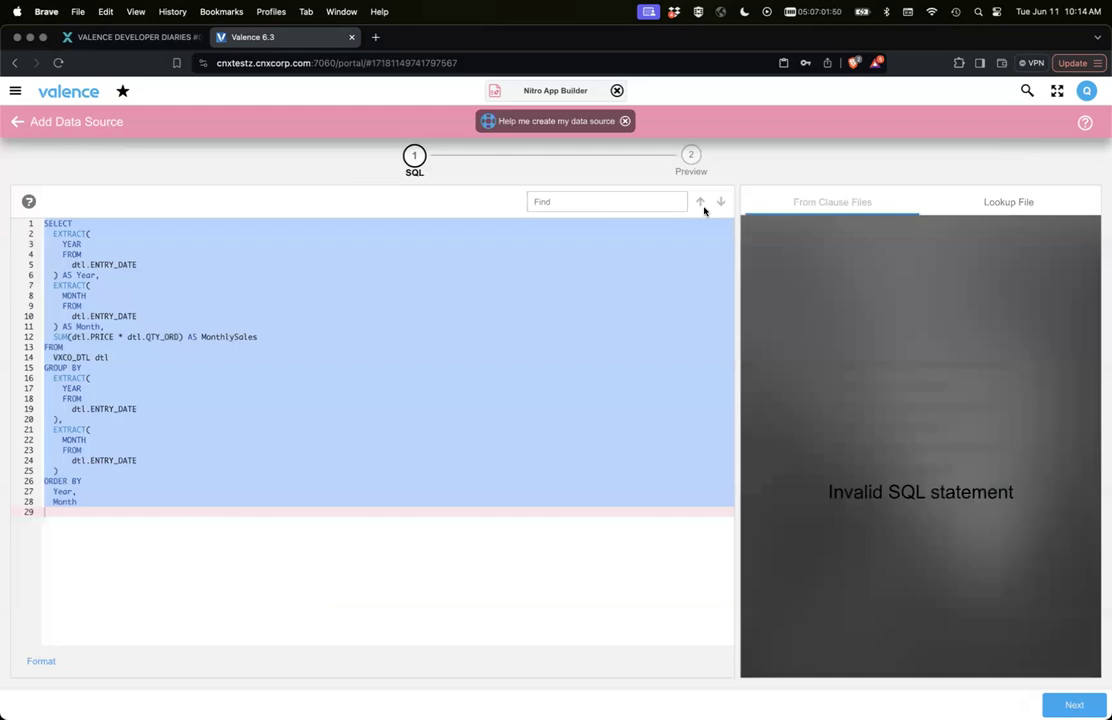
left_click(692, 156)
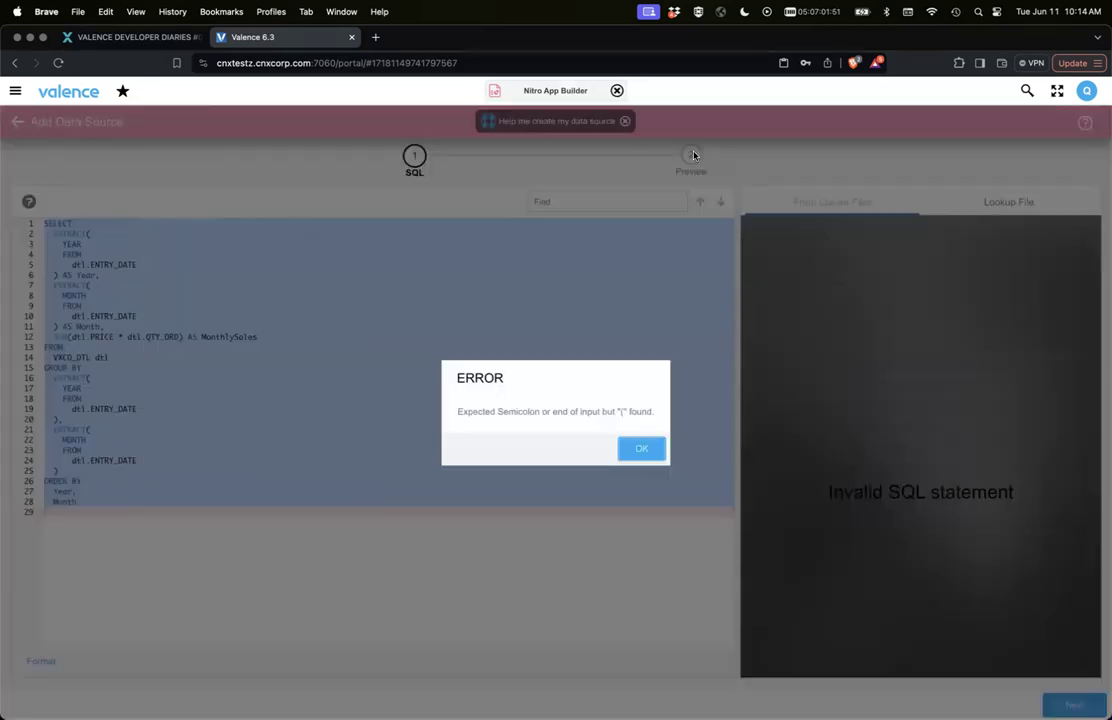
left_click(641, 449)
- Copy the whole revised statement and send it to the assistant with "please fix extract is not valid"
left_click(243, 492)
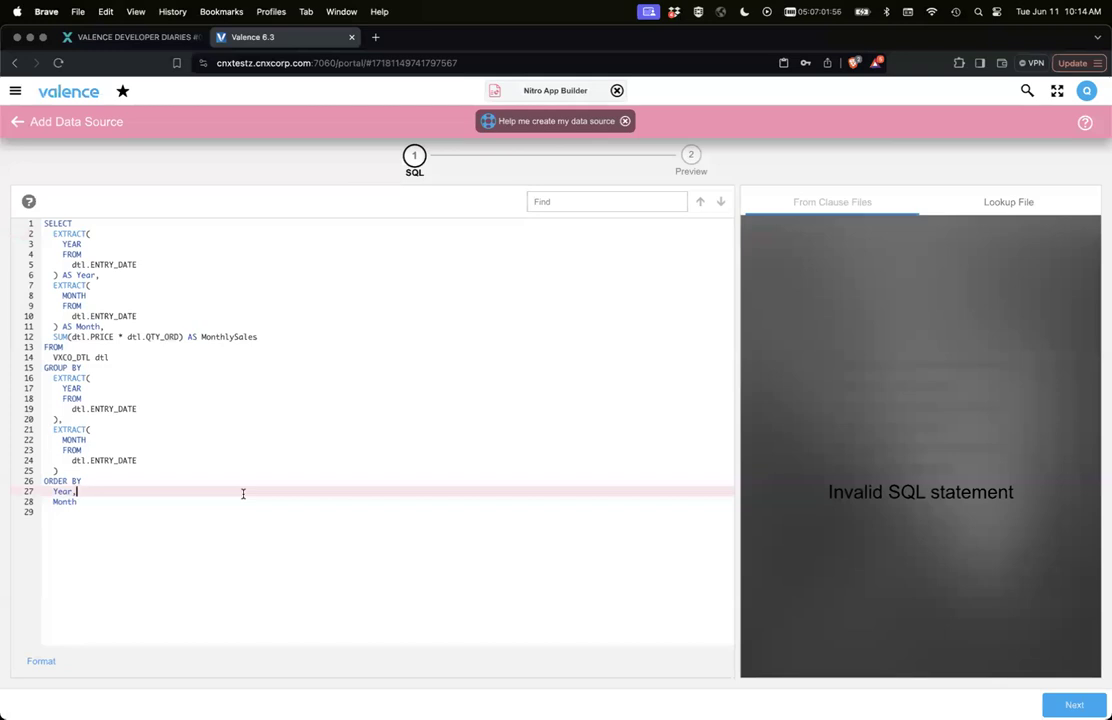
double_click(63, 377)
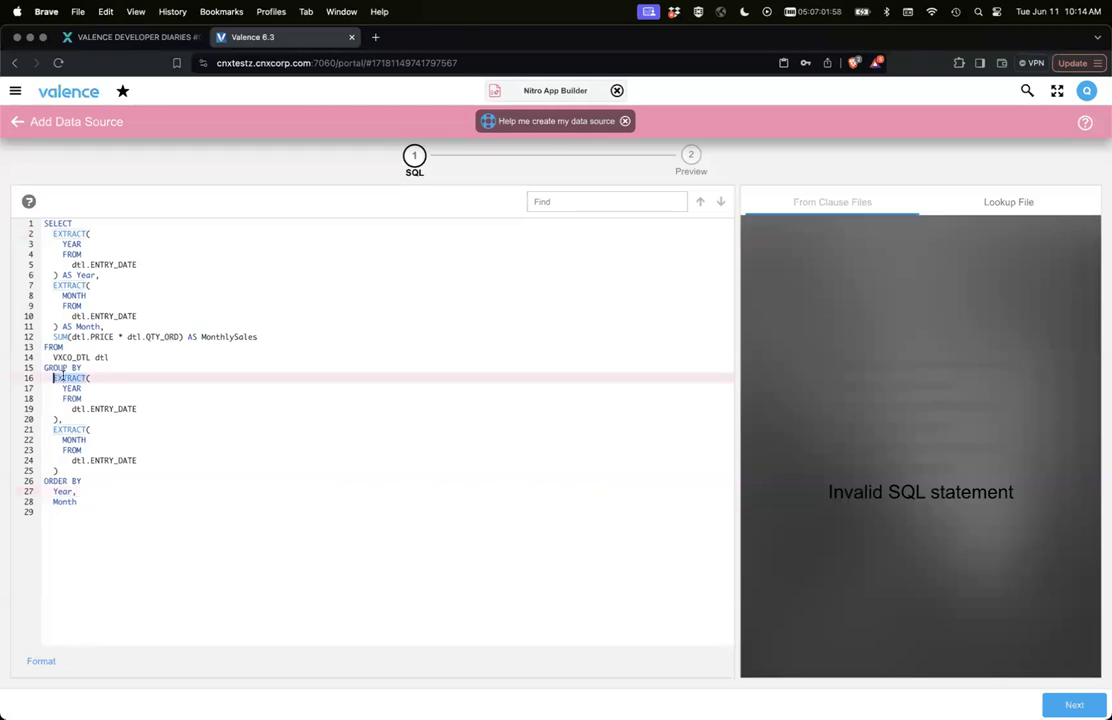
key("ctrl+a")
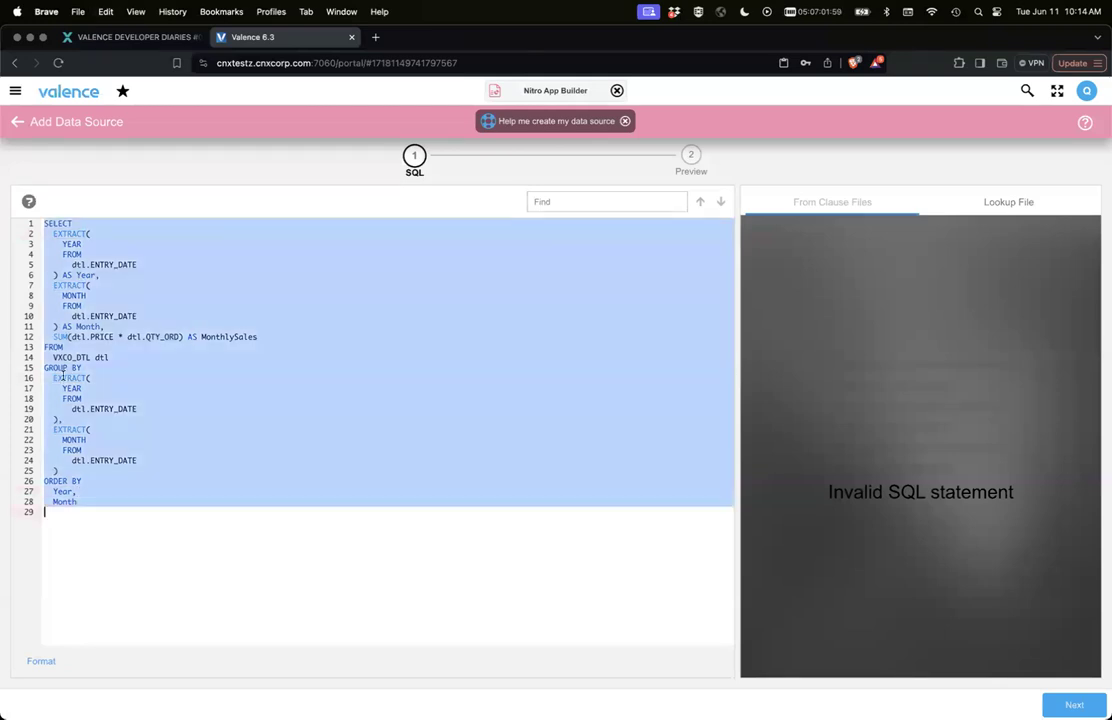
left_click(540, 121)
left_click(268, 535)
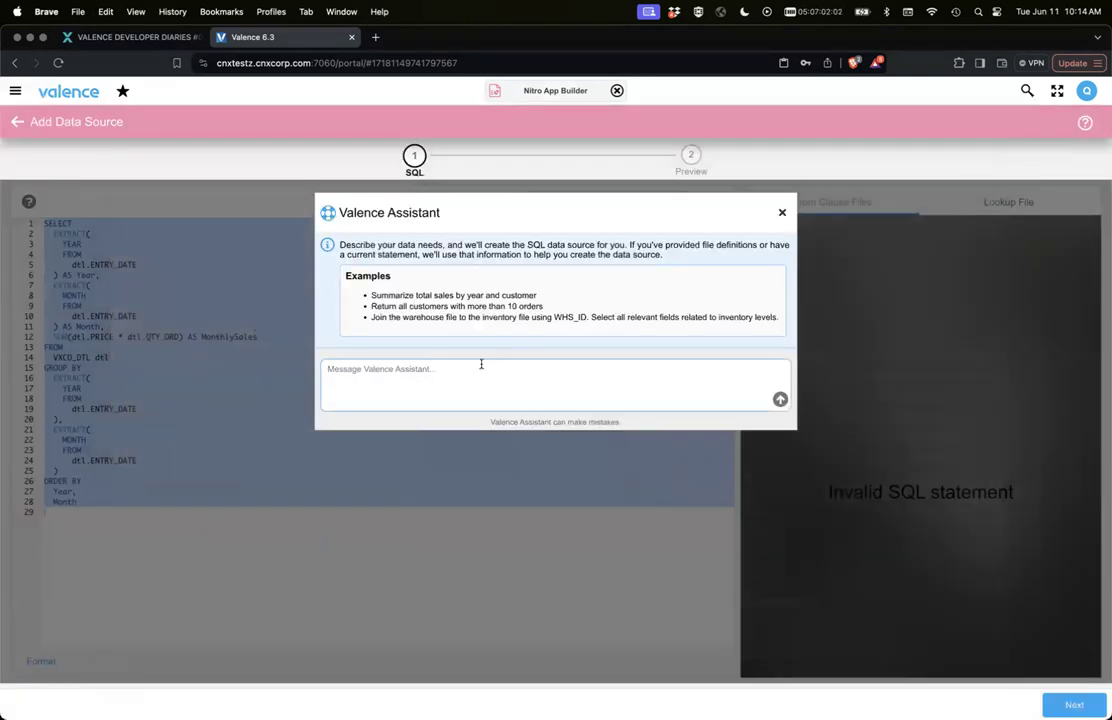
type("please fix extract sis not valid")
key("Return")
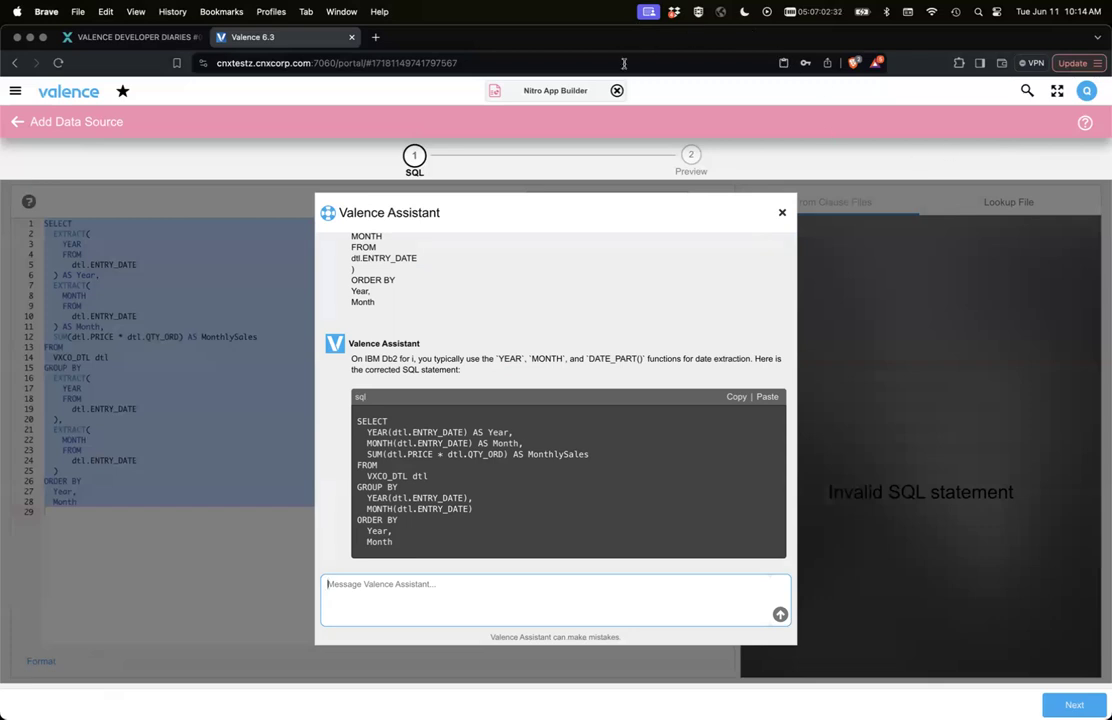
- Paste the assistant's SQL using YEAR and MONTH functions into the data source, preview its results and return to the SQL statement
left_click(767, 398)
left_click(689, 154)
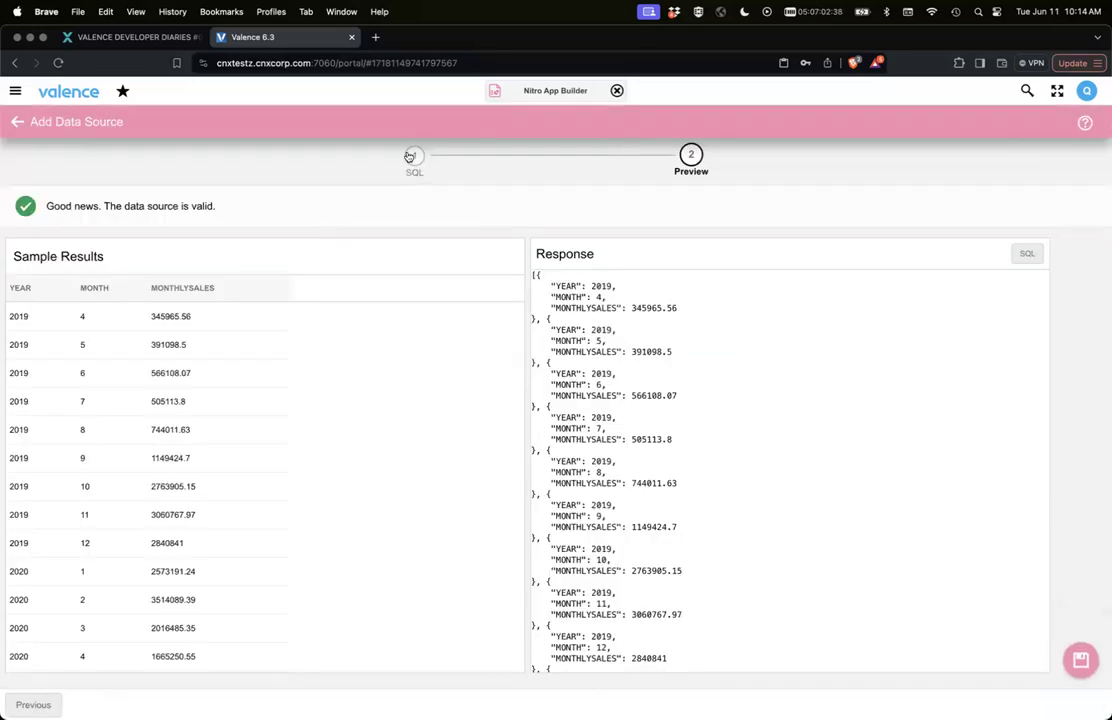
left_click(414, 156)
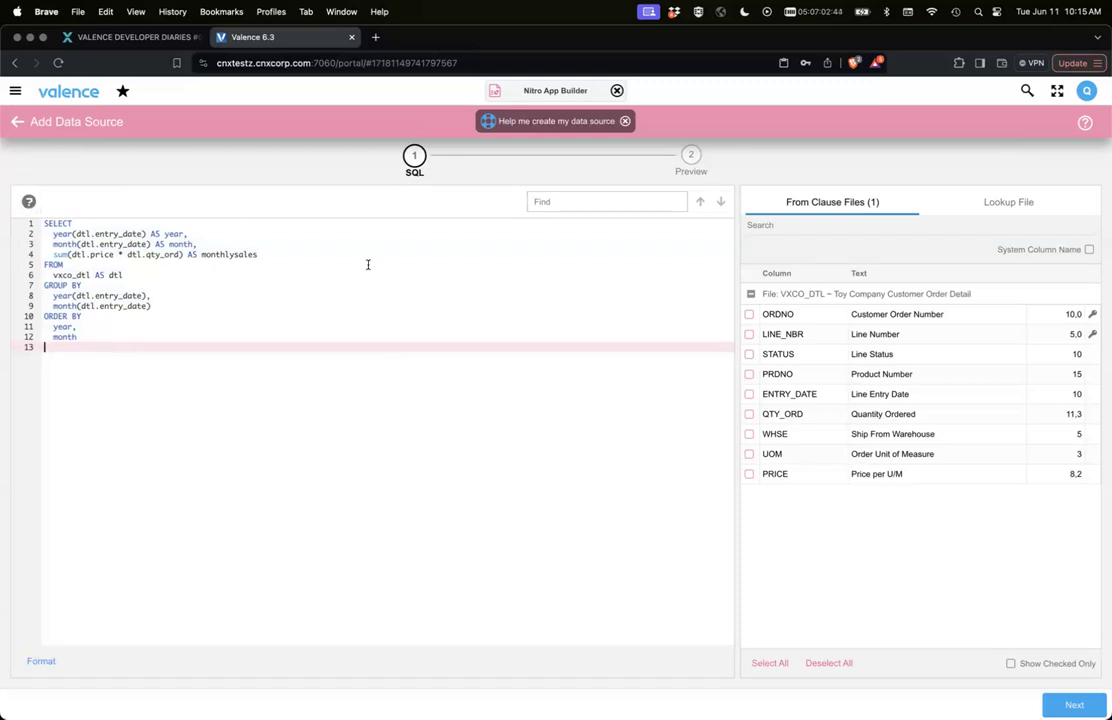
- Clear the current SQL statement, open the assistant for the data source and add the VXPRODUCTS file definition
key("super+a")
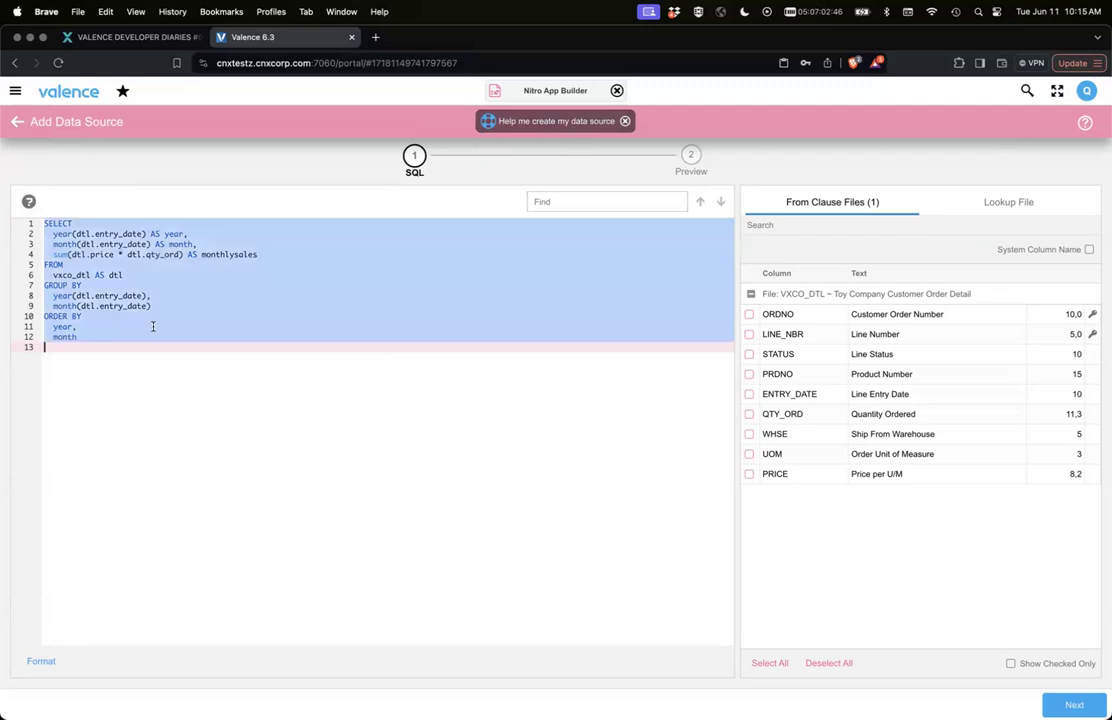
key("BackSpace")
left_click(524, 122)
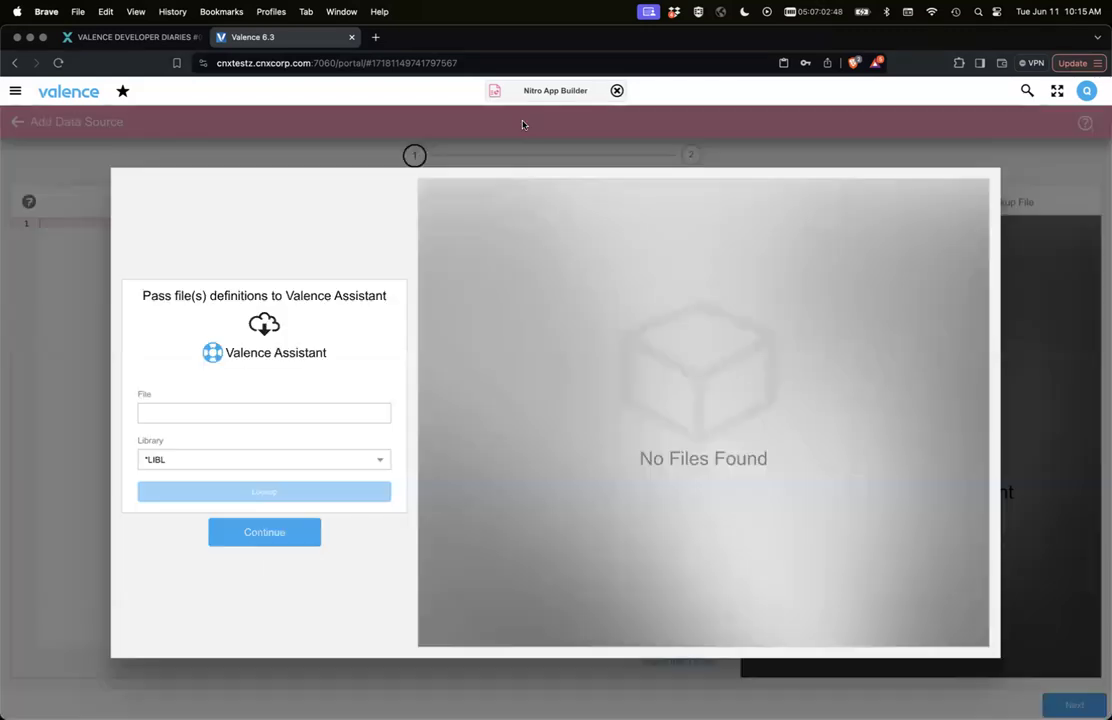
type("V")
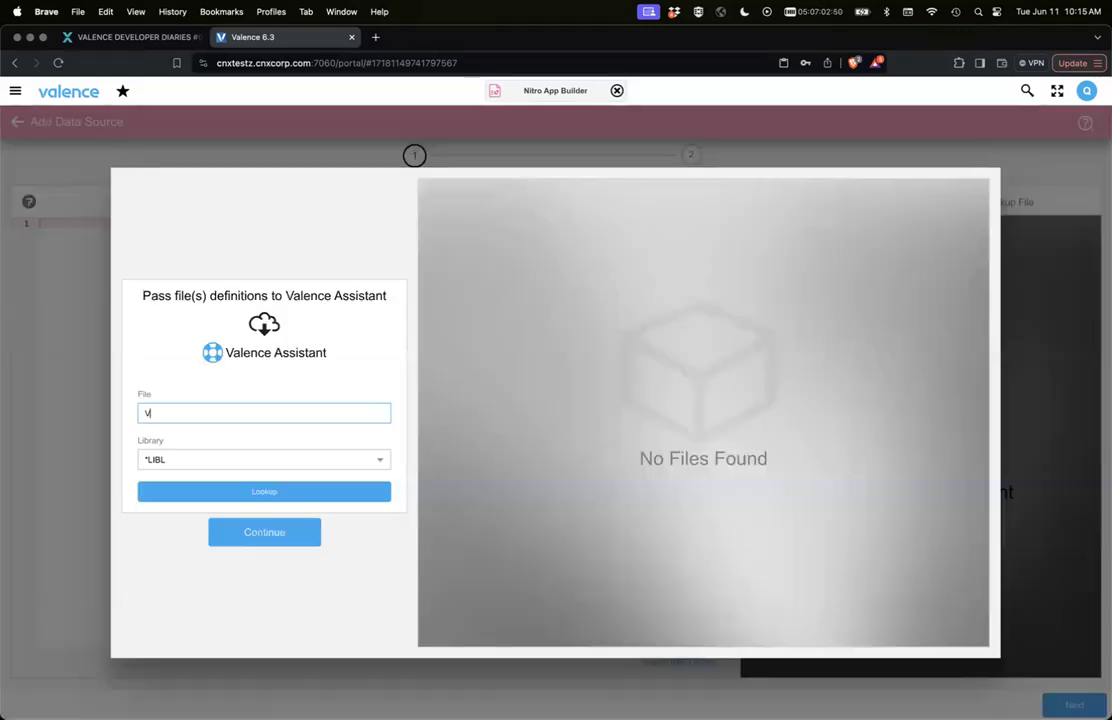
type("XPRODUCTS")
key("Return")
- Add the VXCO_HDR and VXCO_DTL file definitions and continue to the assistant's message window
type("vxco_hdre")
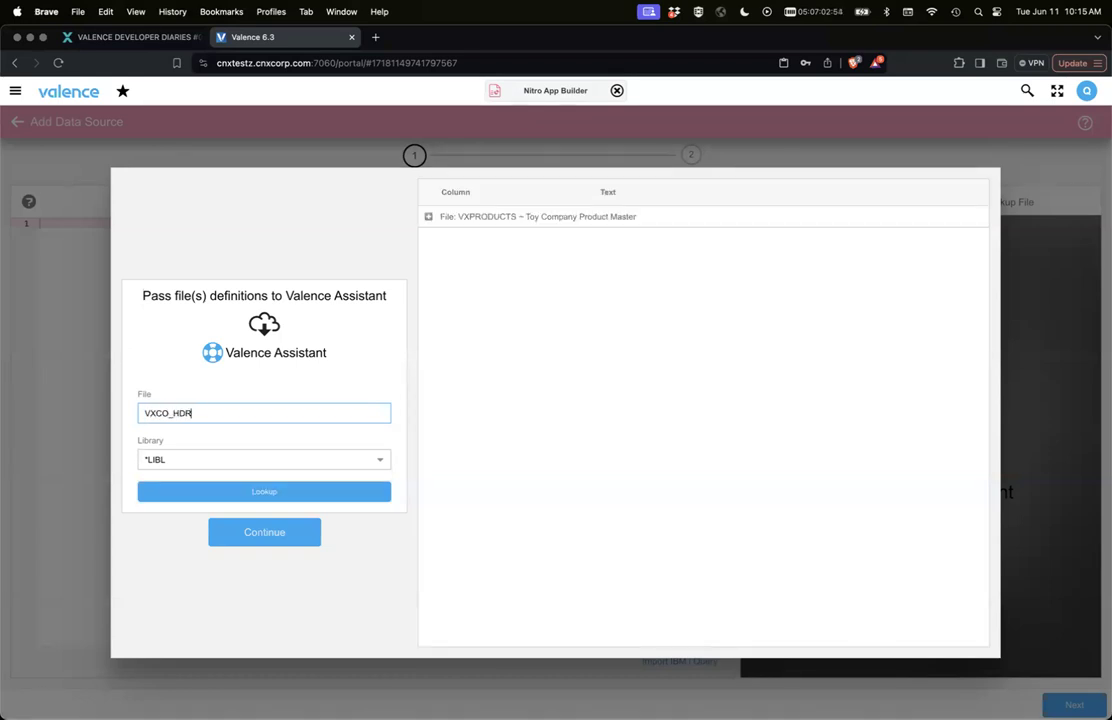
key("Return")
key("BackSpace")
key("Return")
type("vxco")
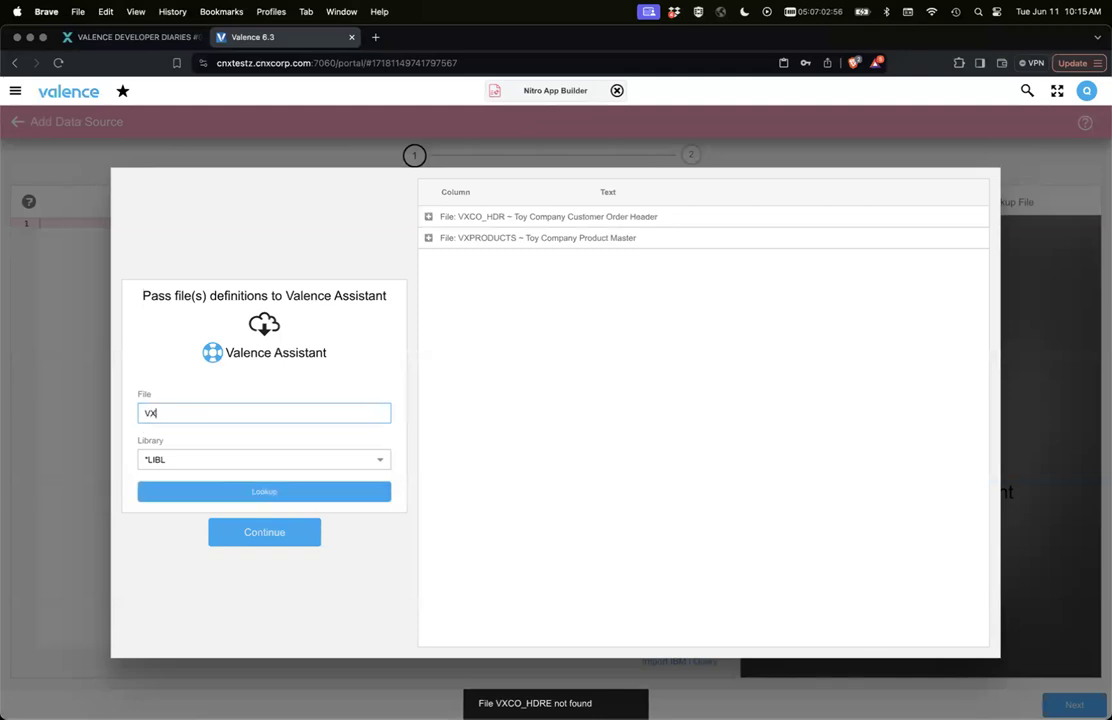
type("_dtl")
key("Return")
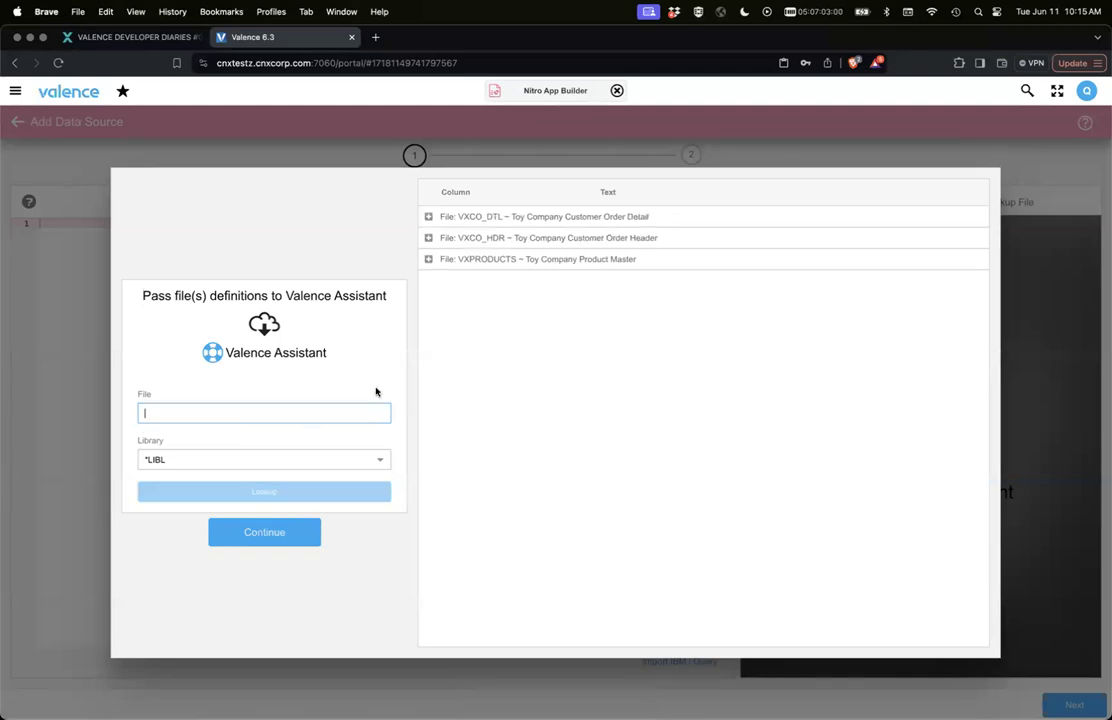
left_click(249, 540)
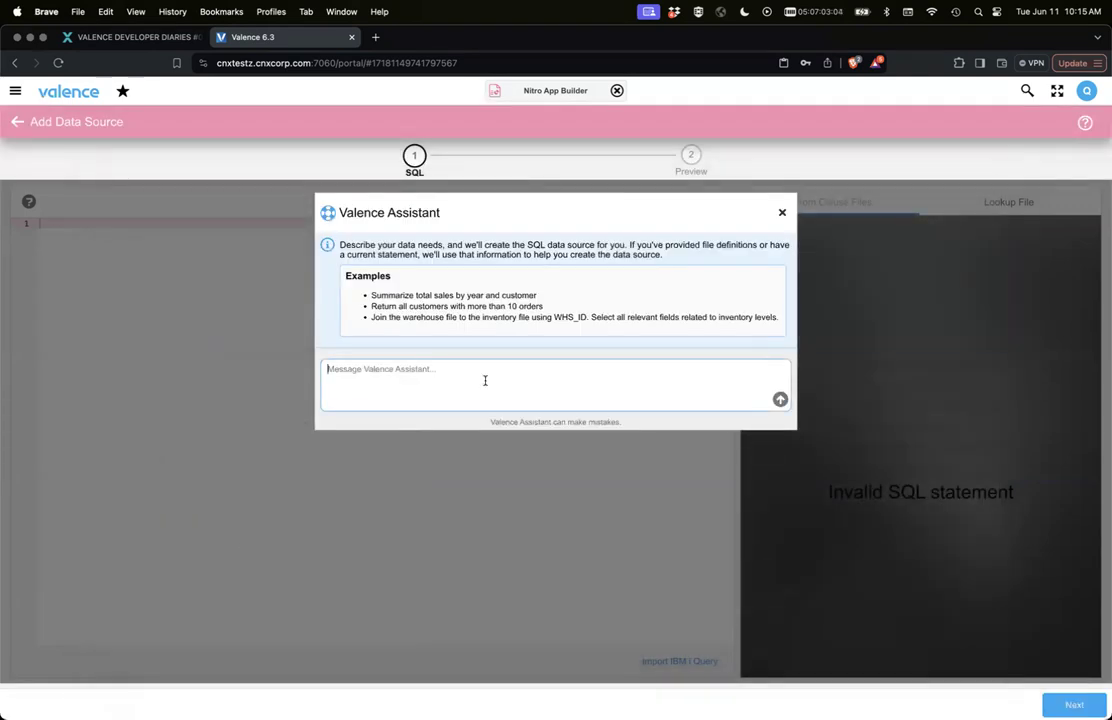
- Enter "group product sales by year and month" as the request to the assistant
type("group")
key("BackSpace")
key("BackSpace")
key("BackSpace")
key("BackSpace")
key("BackSpace")
key("BackSpace")
type("d")
key("BackSpace")
type("group product sales by year abn")
key("BackSpace")
key("BackSpace")
type("nd month")
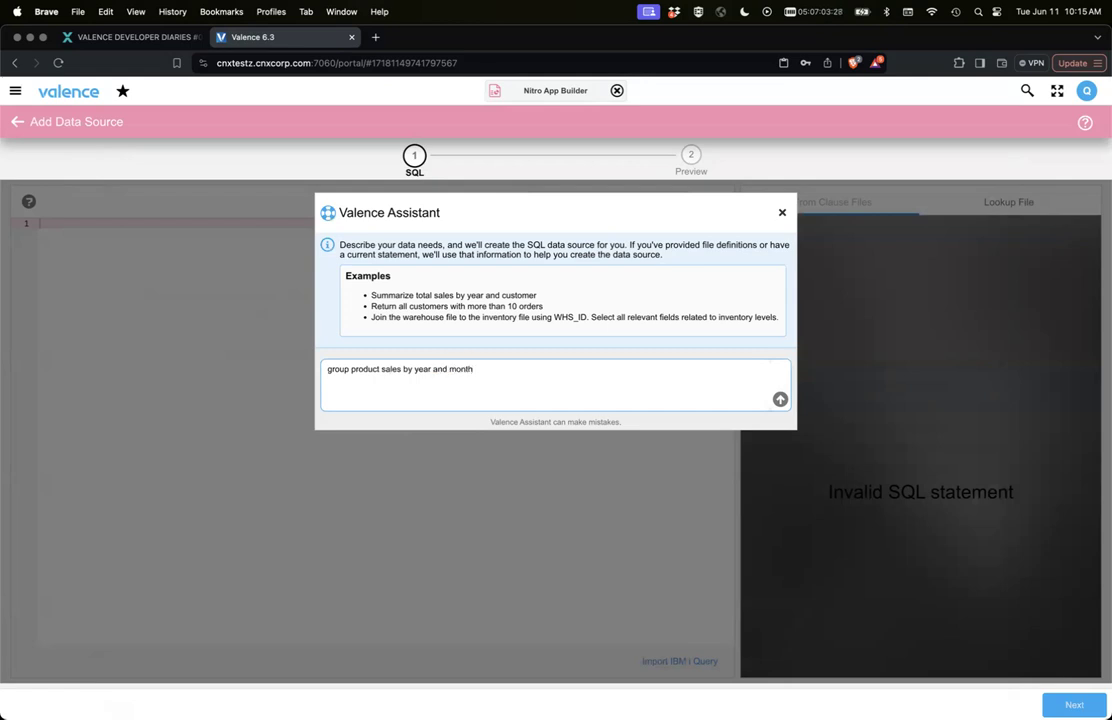
- Extend the request with ". with subtotal by year. do not use rollup"
type(". with sum")
key("BackSpace")
key("BackSpace")
key("BackSpace")
key("BackSpace")
key("BackSpace")
key("BackSpace")
key("BackSpace")
key("BackSpace")
type("with")
type("subtotal by year . do not use rollup ")
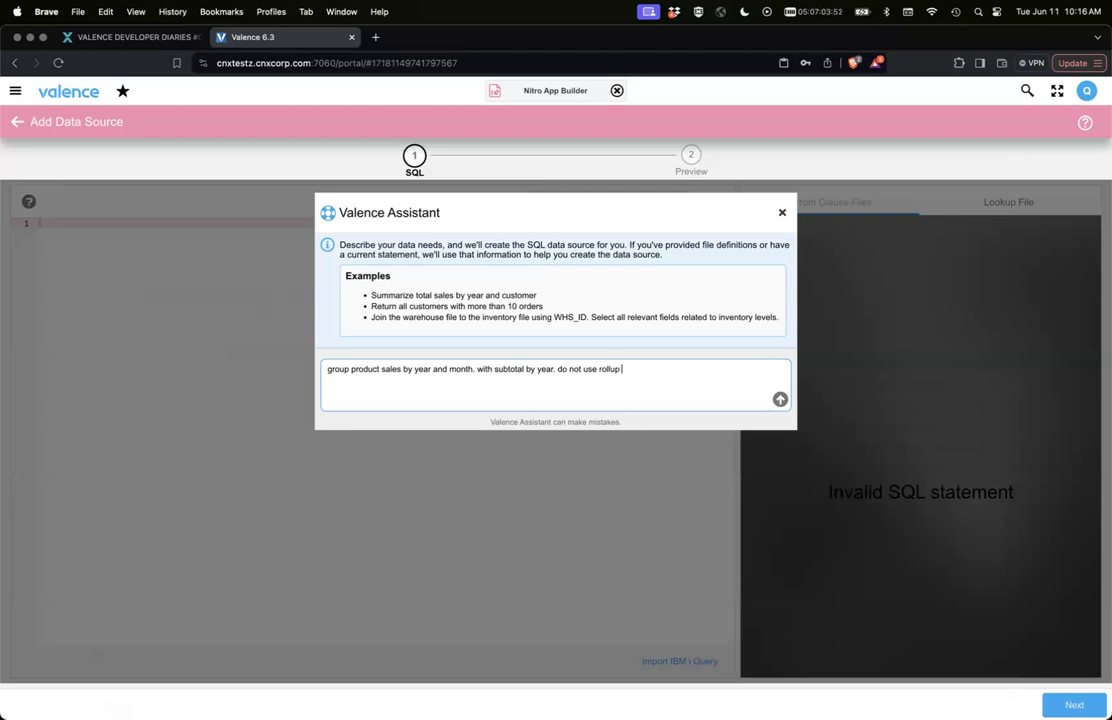
- Complete the request with "or extract cause they are not valid functions" and send it to the assistant
type("or extract ")
type("cause that is not")
key("BackSpace")
key("BackSpace")
key("BackSpace")
key("BackSpace")
key("BackSpace")
key("BackSpace")
key("BackSpace")
key("BackSpace")
key("BackSpace")
key("BackSpace")
key("BackSpace")
type("hey are not valid functions")
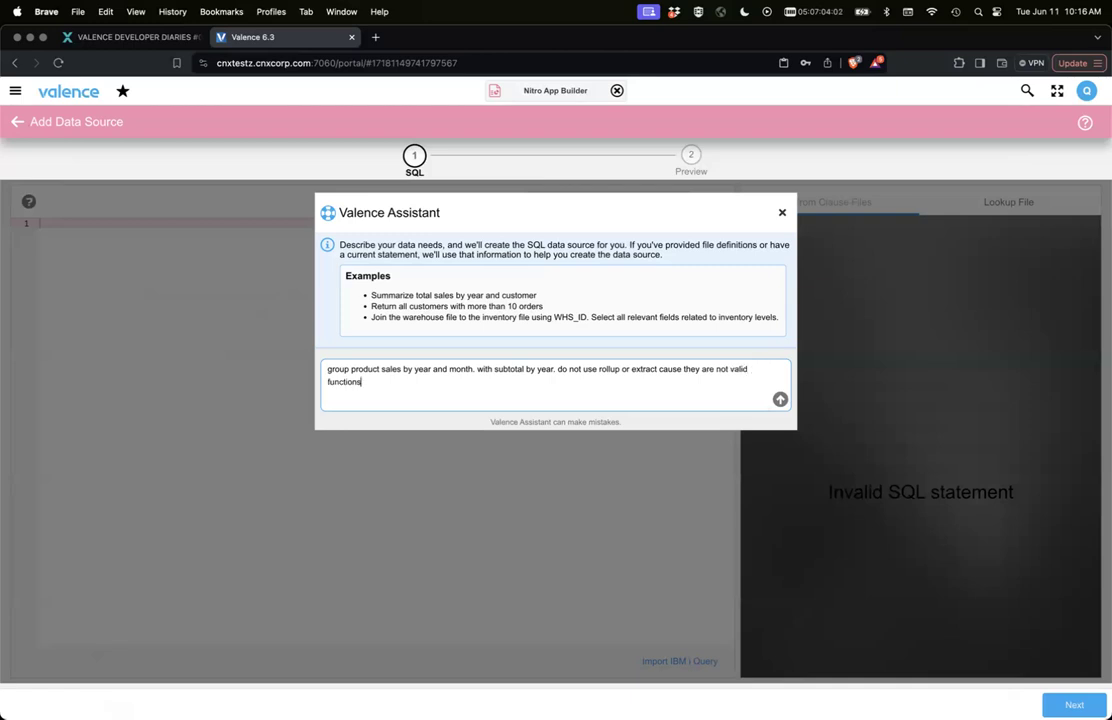
key("Return")
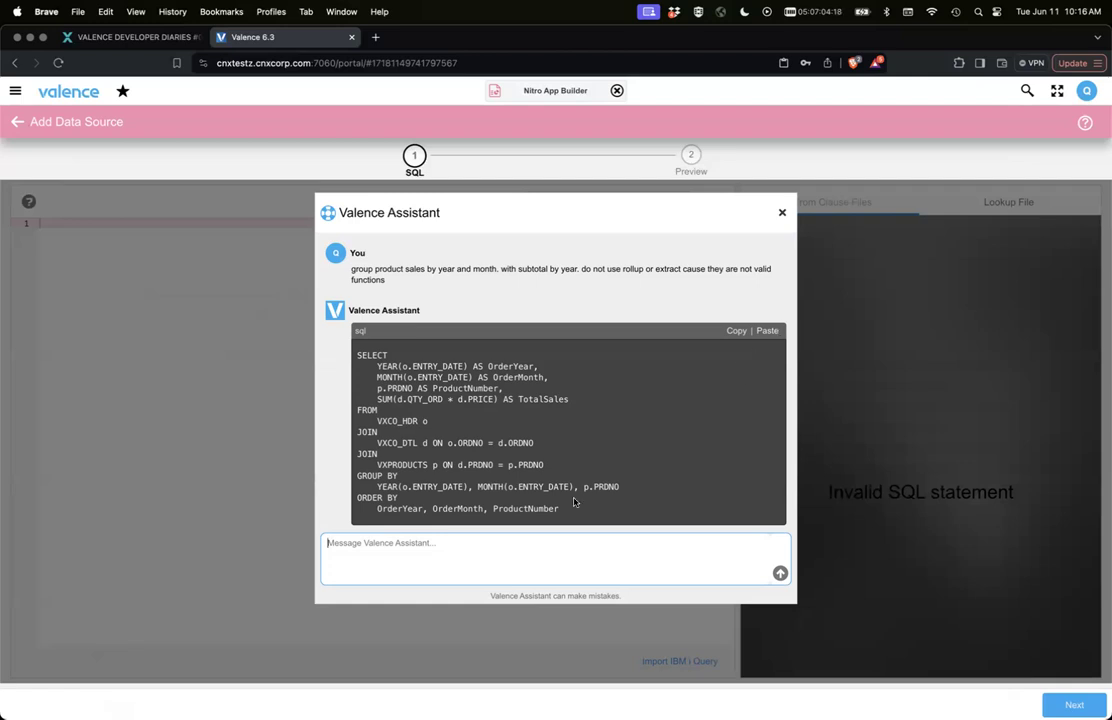
- Send the assistant the follow-up "total sales need to be for order year column"
left_click(519, 534)
type("total sales need to be for order year columns")
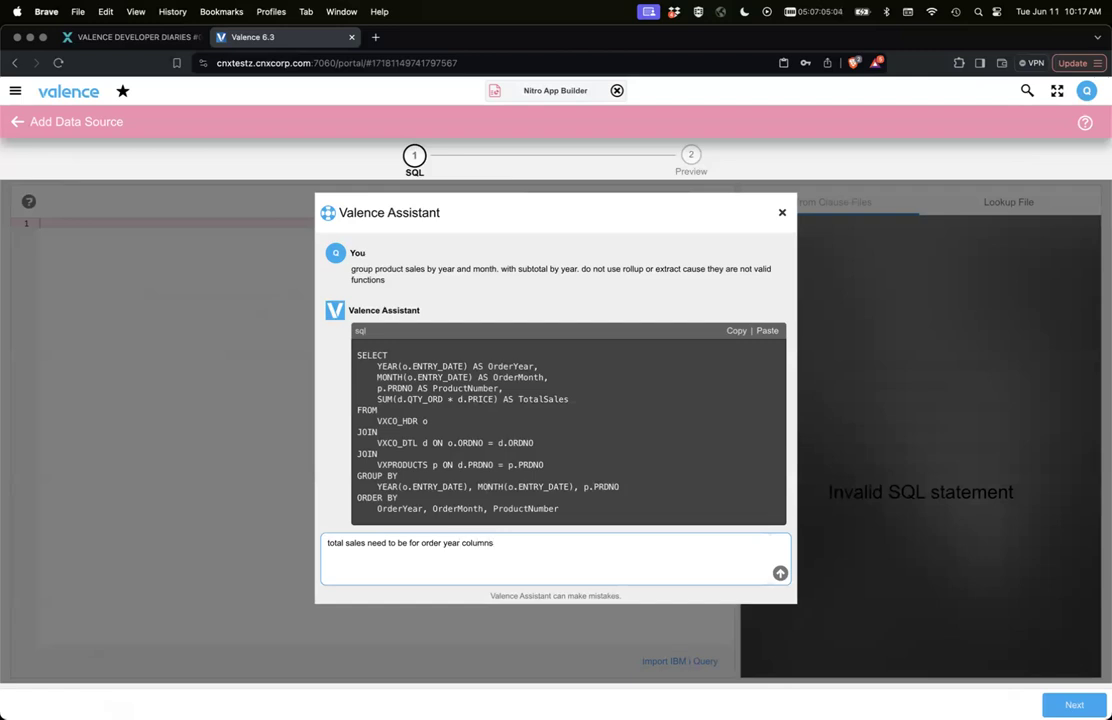
key("BackSpace")
key("Return")
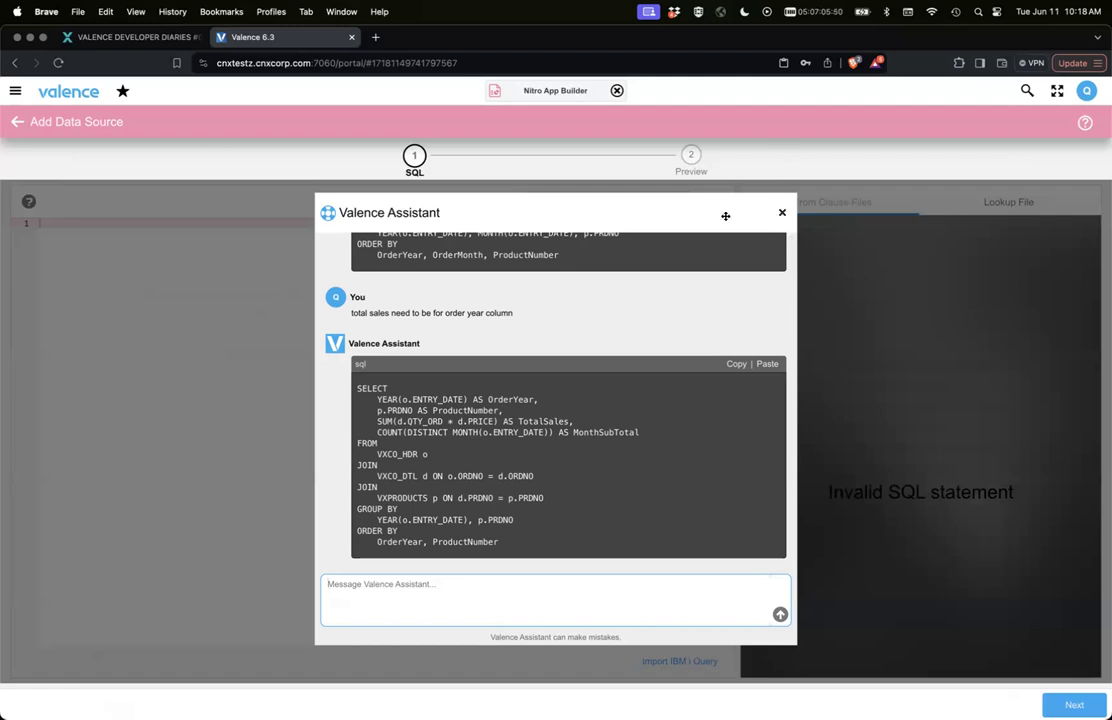
- Close the assistant and leave the new data source without saving, returning to the data source list
left_click(783, 213)
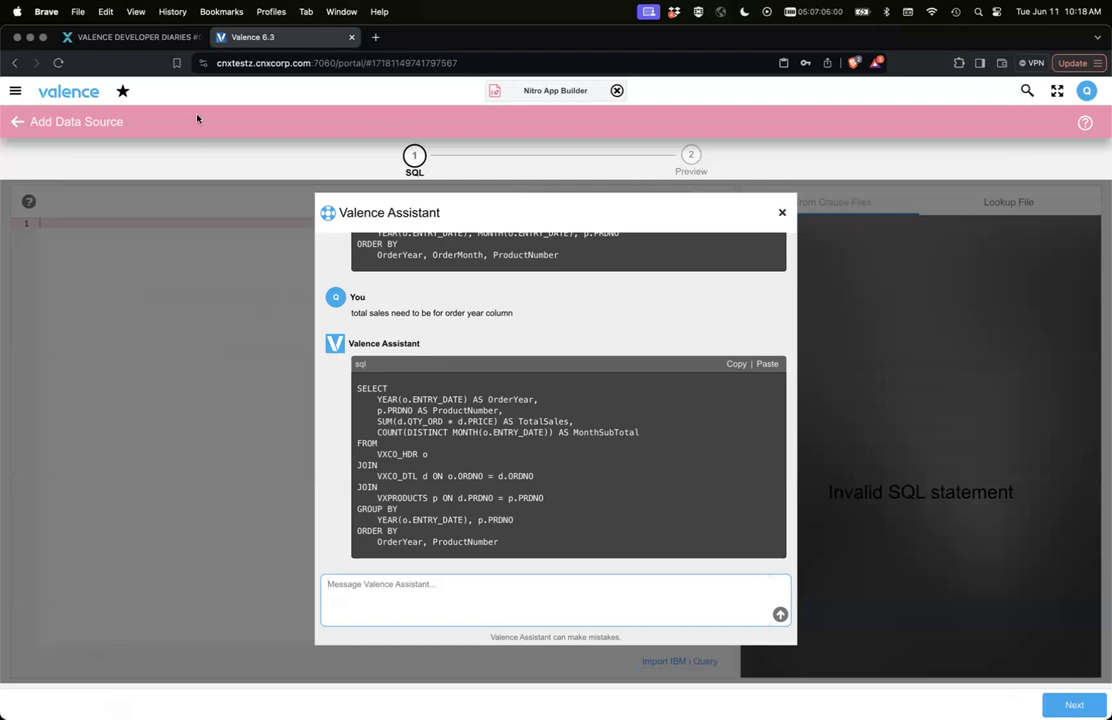
left_click(782, 215)
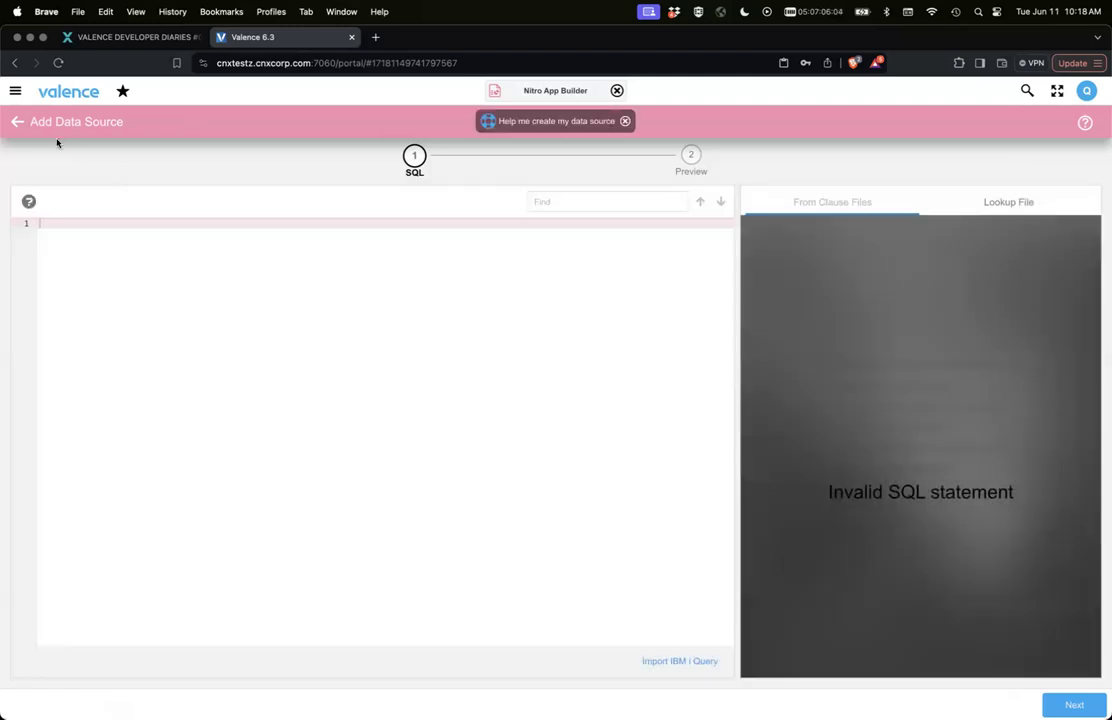
left_click(16, 118)
mouse_move(1072, 682)
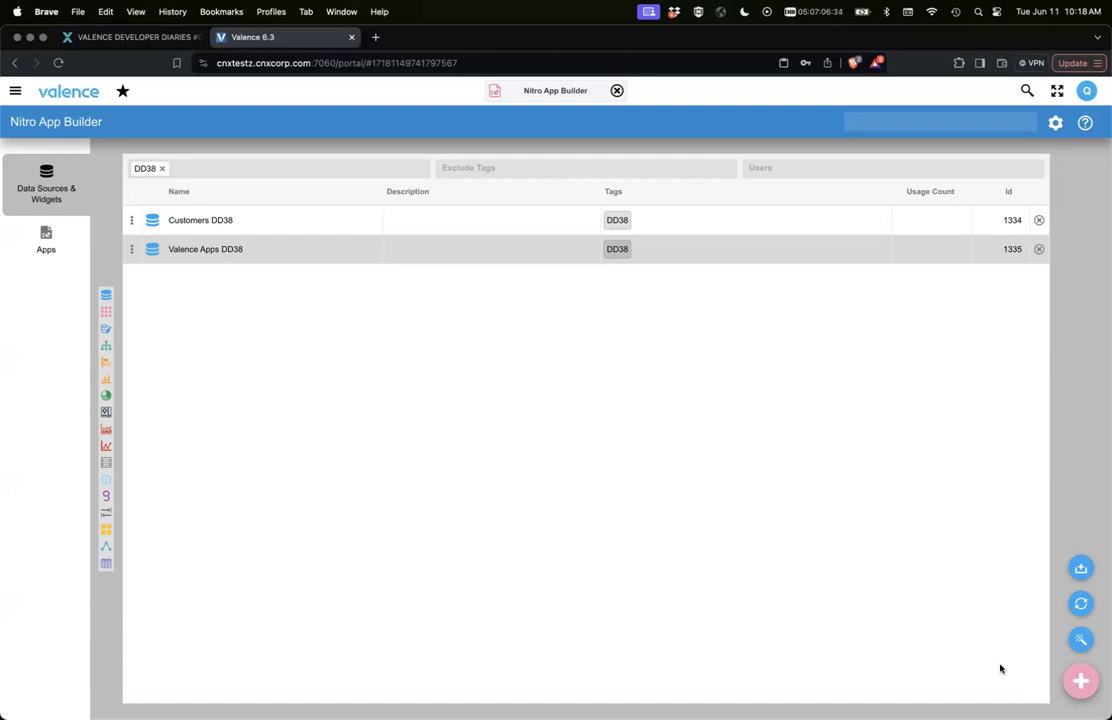
- Create a Form widget from the Valence Apps DD38 data source
left_click(131, 249)
mouse_move(155, 349)
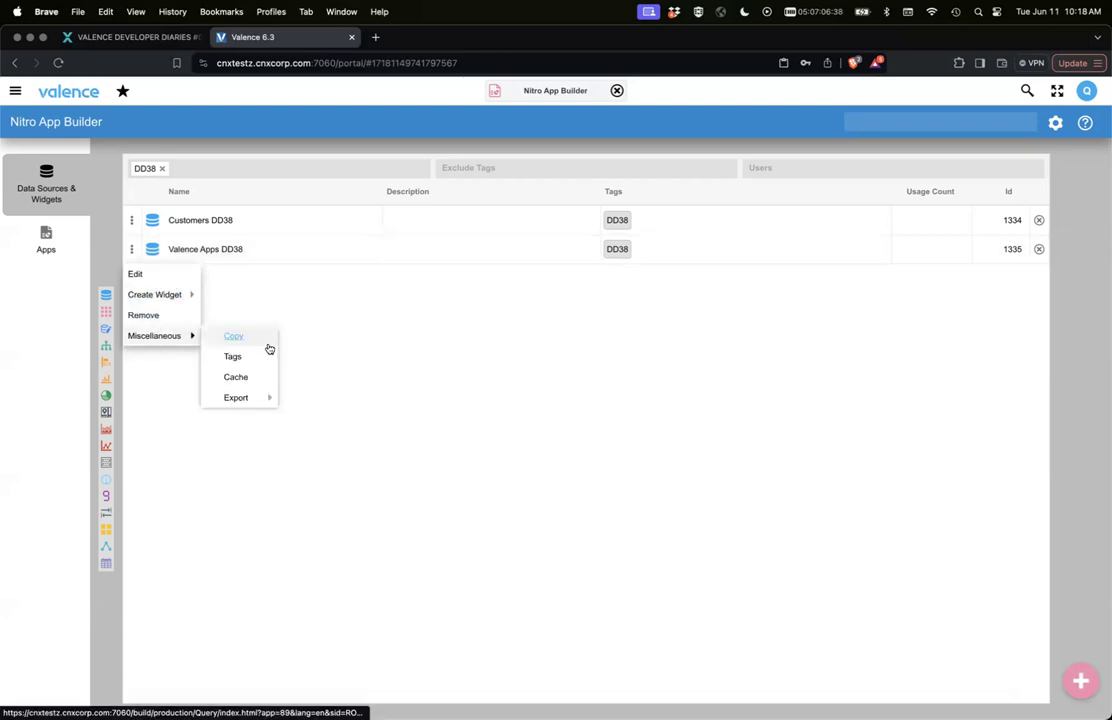
mouse_move(162, 300)
mouse_move(265, 342)
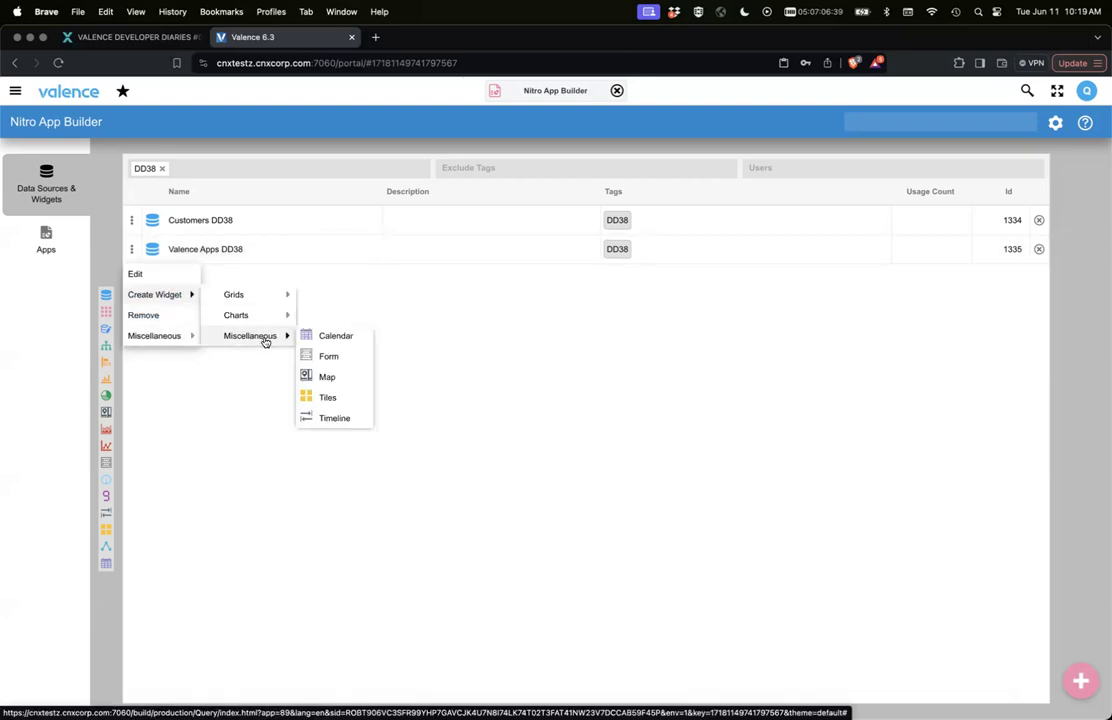
left_click(319, 355)
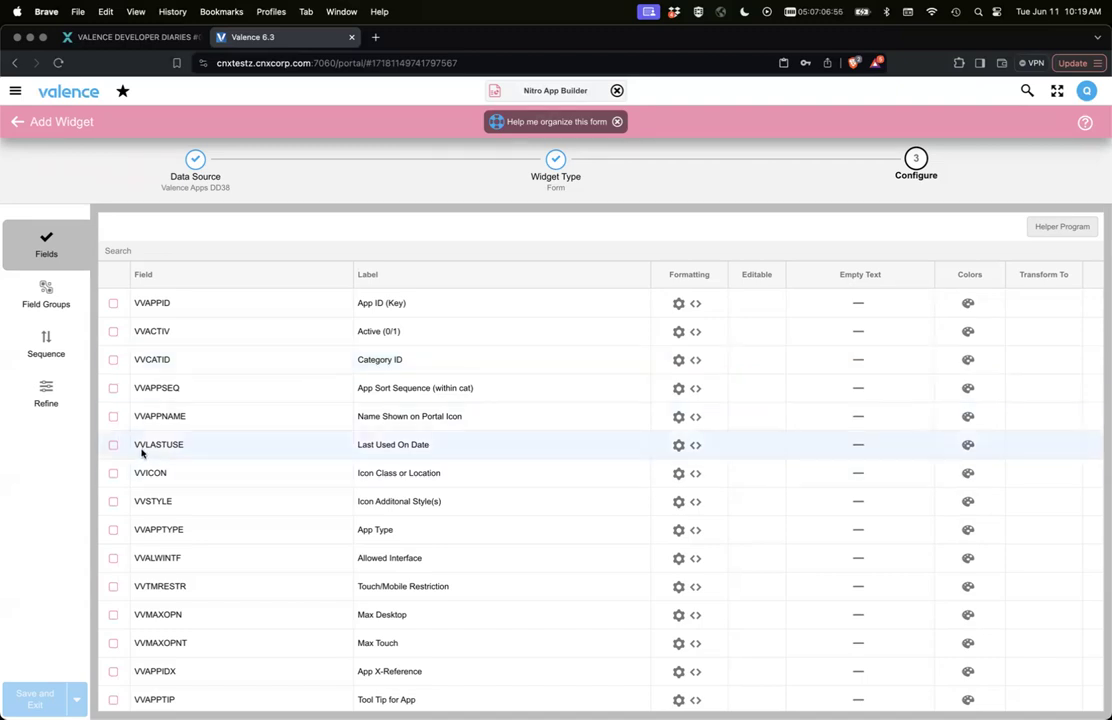
- Ask the assistant to organize the form with "this form is showing information of an web application. please adjust labels as you see fit"
left_click(531, 121)
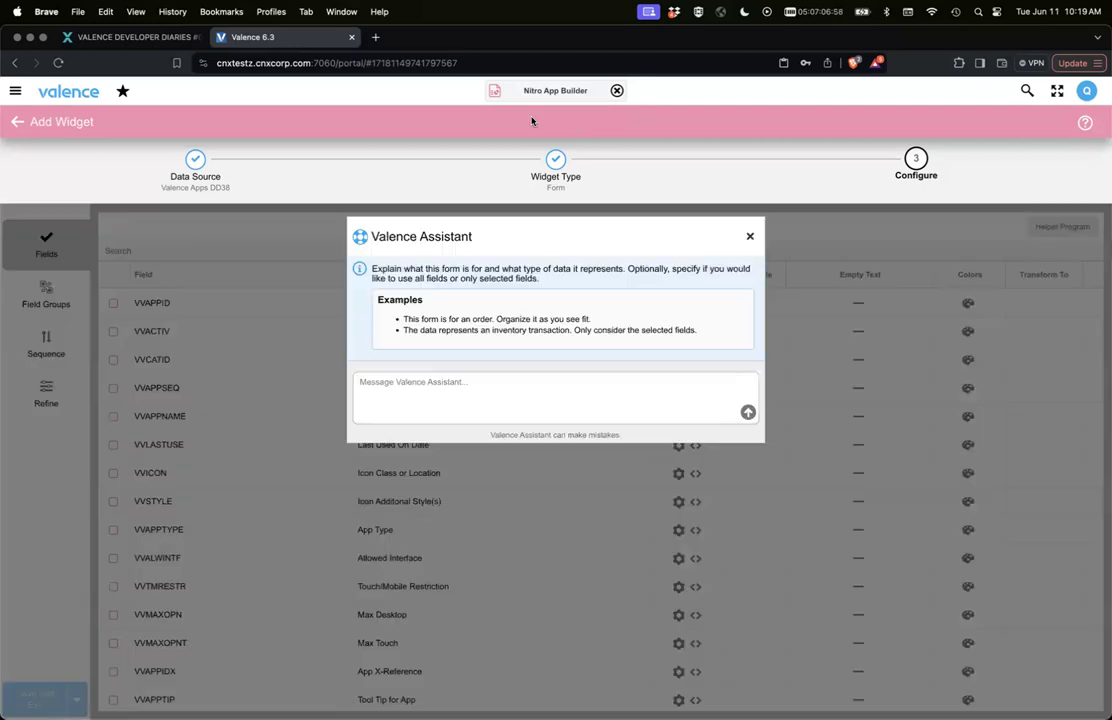
type("this form is showing ")
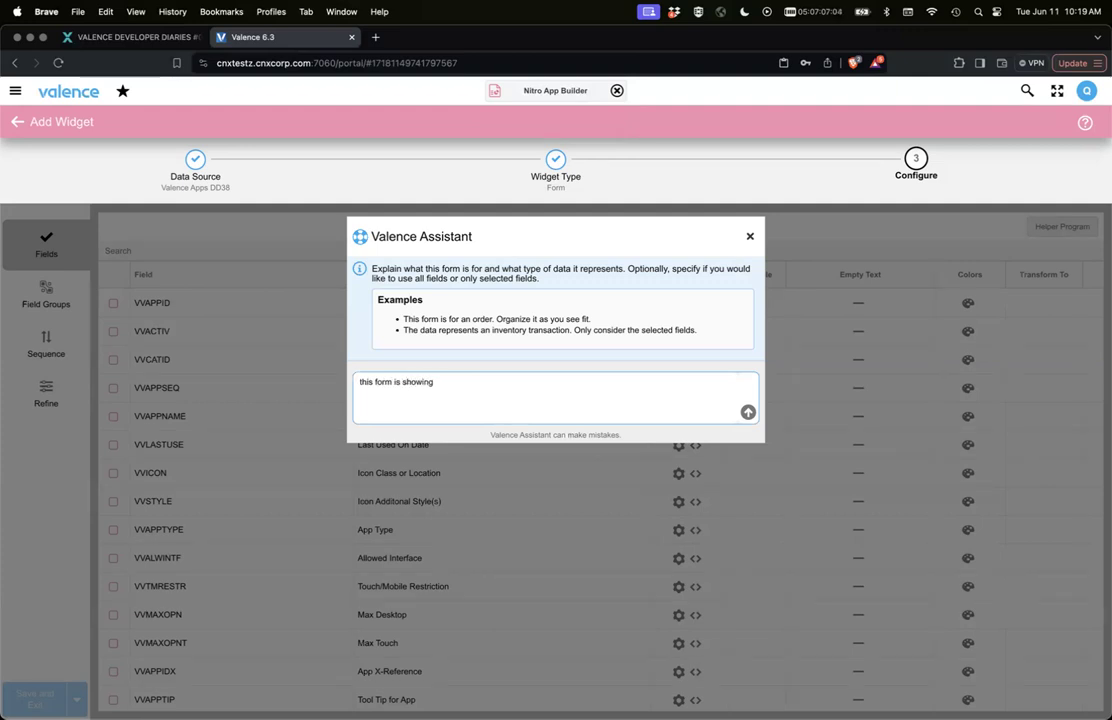
type("information of an applicat")
key("BackSpace")
key("BackSpace")
key("BackSpace")
key("BackSpace")
key("BackSpace")
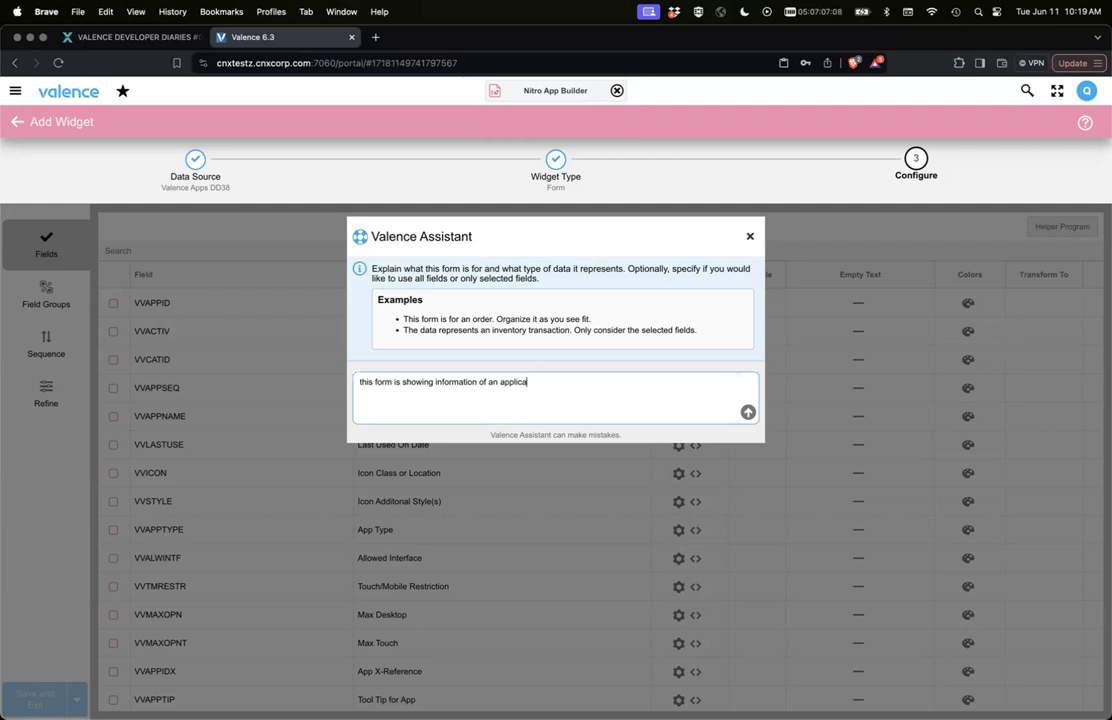
key("BackSpace")
key("BackSpace")
key("BackSpace")
type("web application. please adjust labels as you see fit")
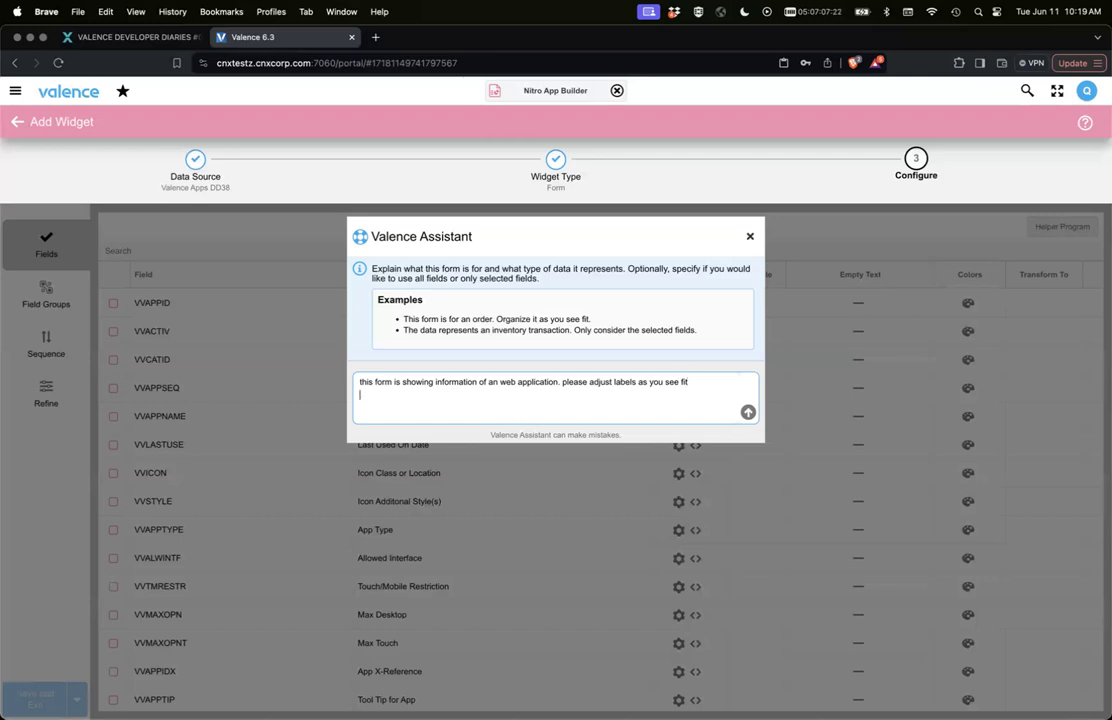
key("Return")
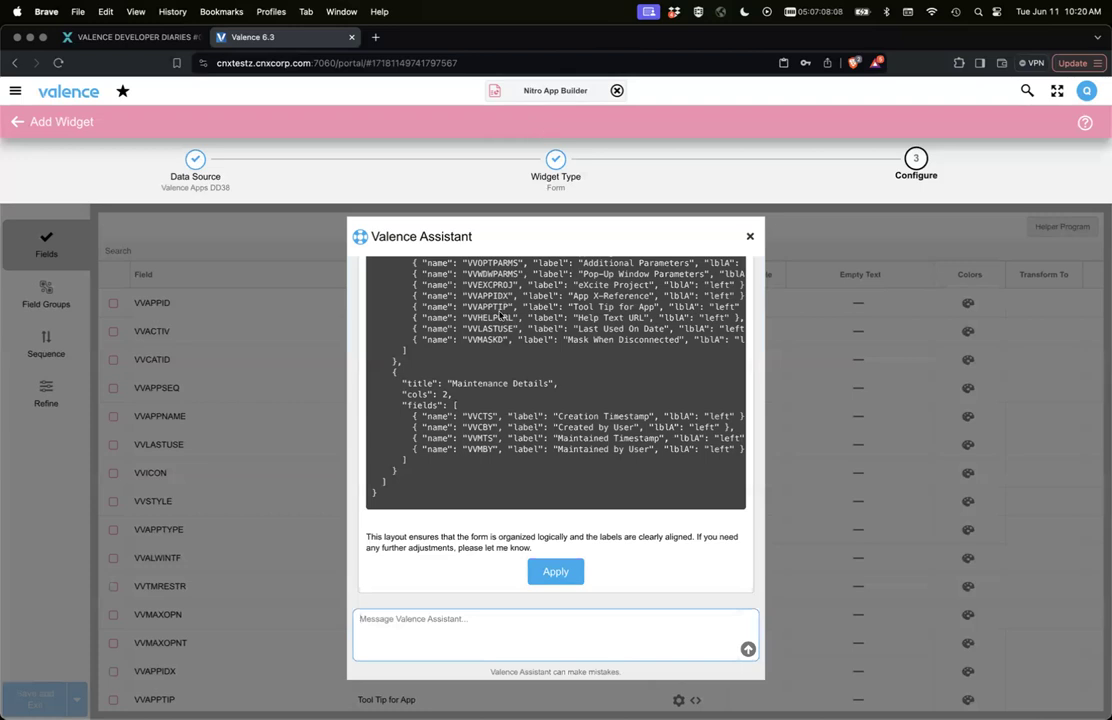
- Review the assistant's proposed sections, labels and JSON layout, and apply the layout to the form
scroll(500, 315, "up", 15)
scroll(499, 315, "down", 2)
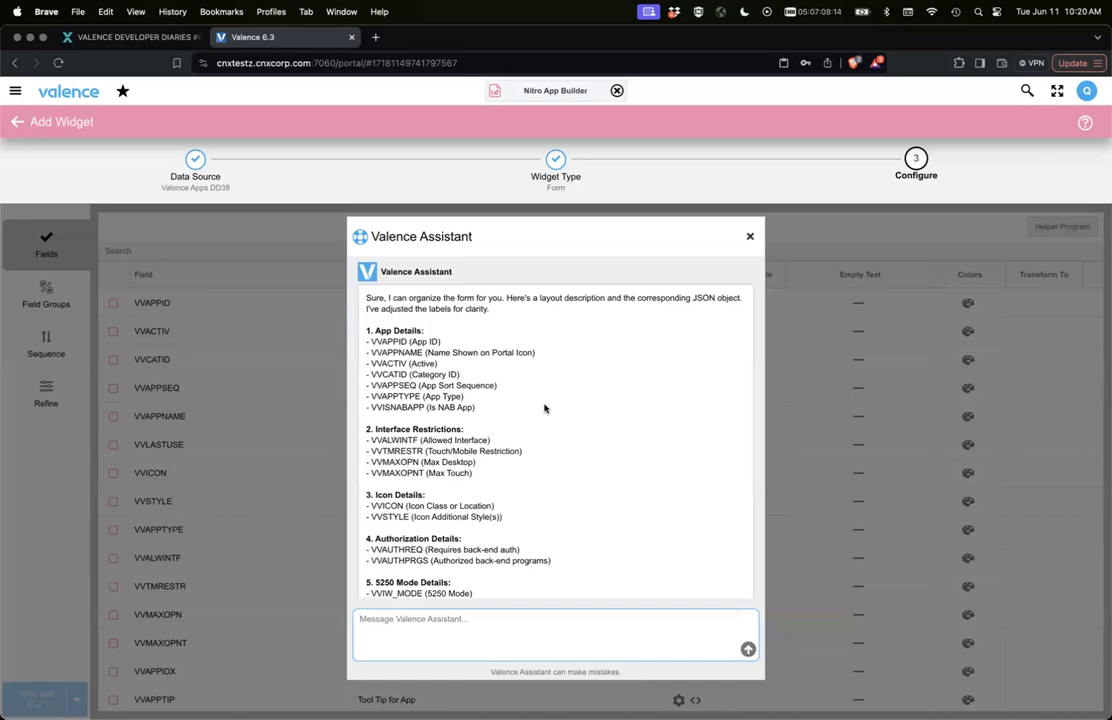
scroll(544, 408, "down", 15)
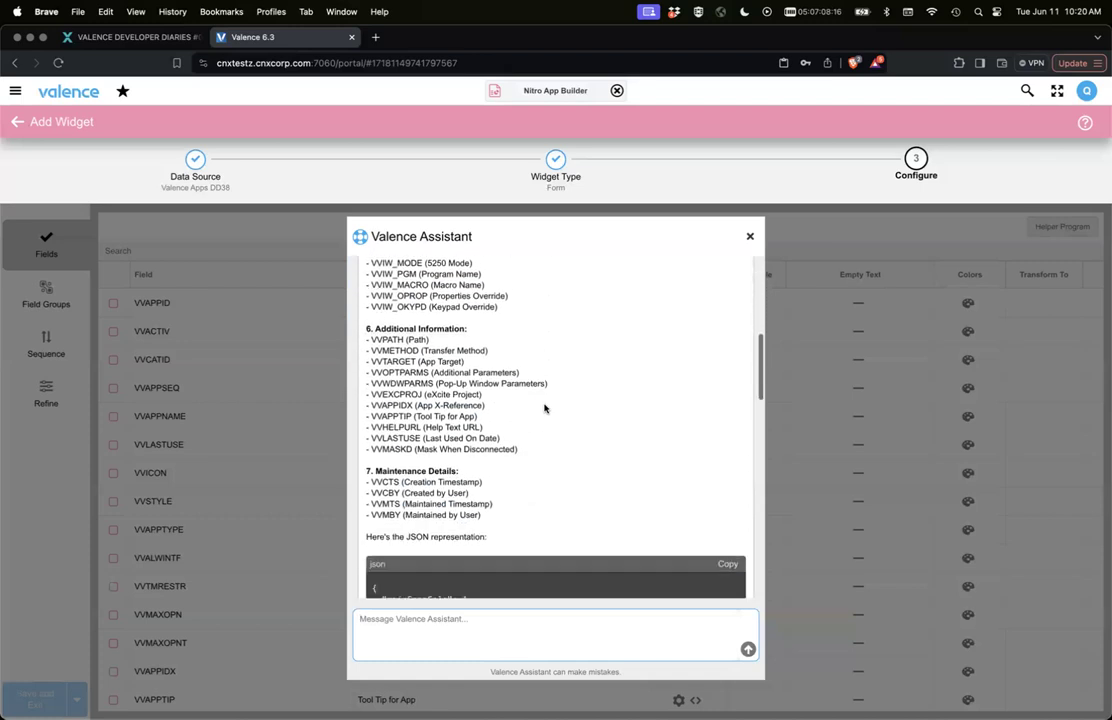
scroll(544, 408, "down", 18)
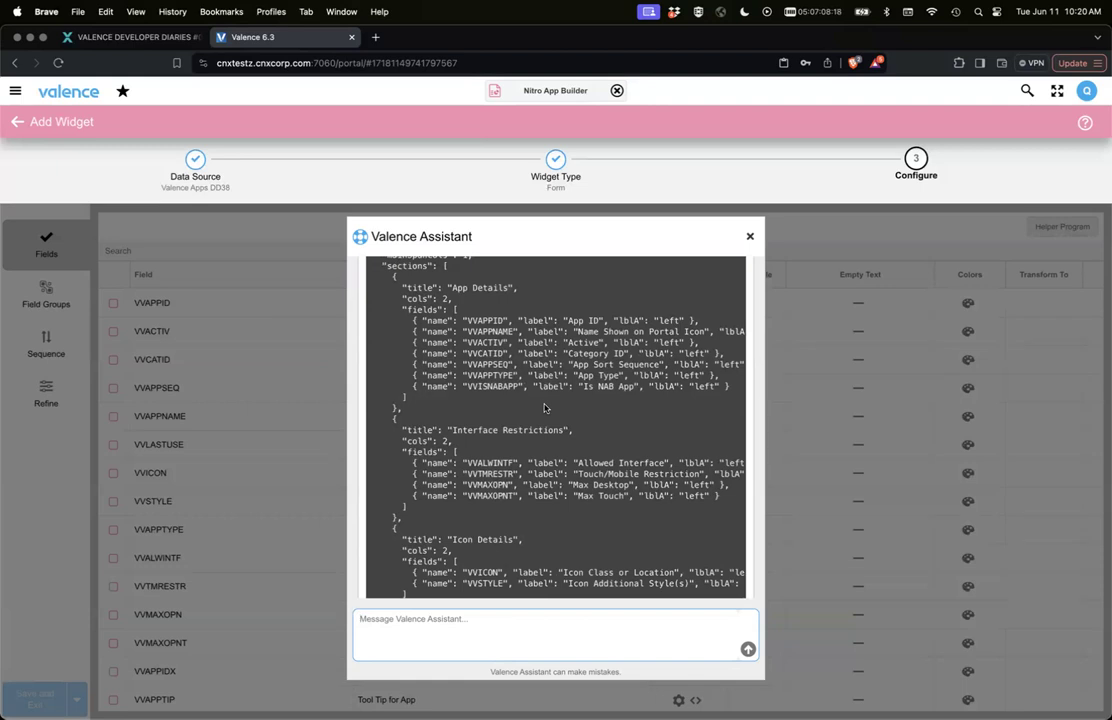
scroll(544, 408, "down", 1)
scroll(544, 408, "down", 11)
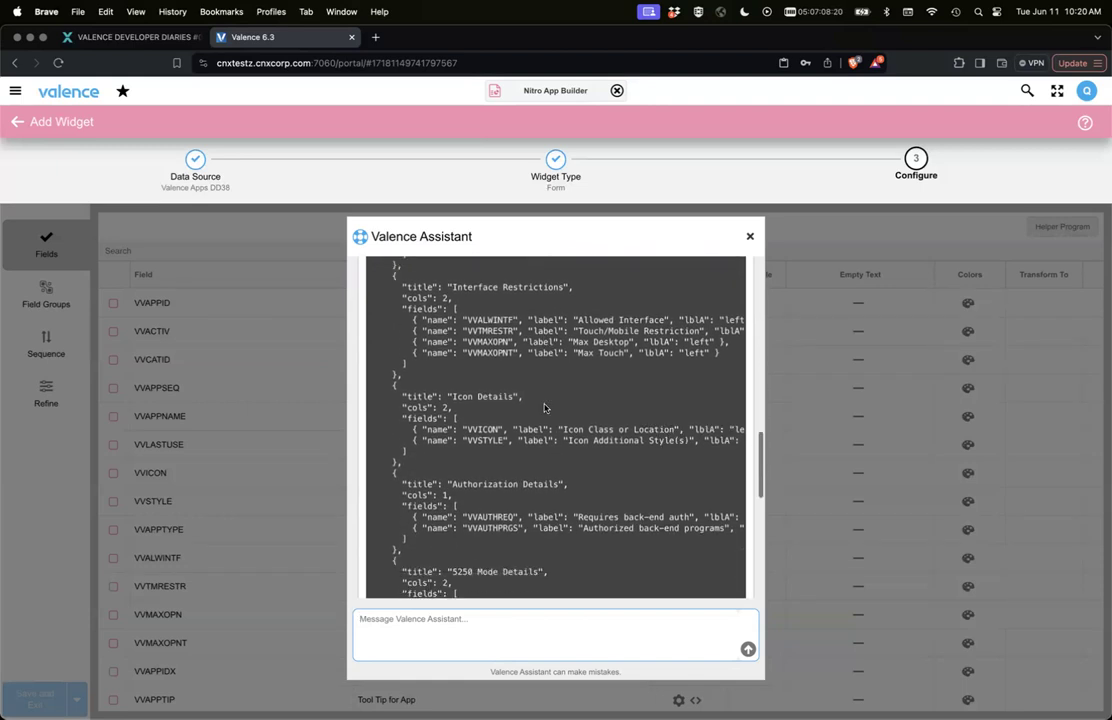
scroll(544, 408, "down", 1)
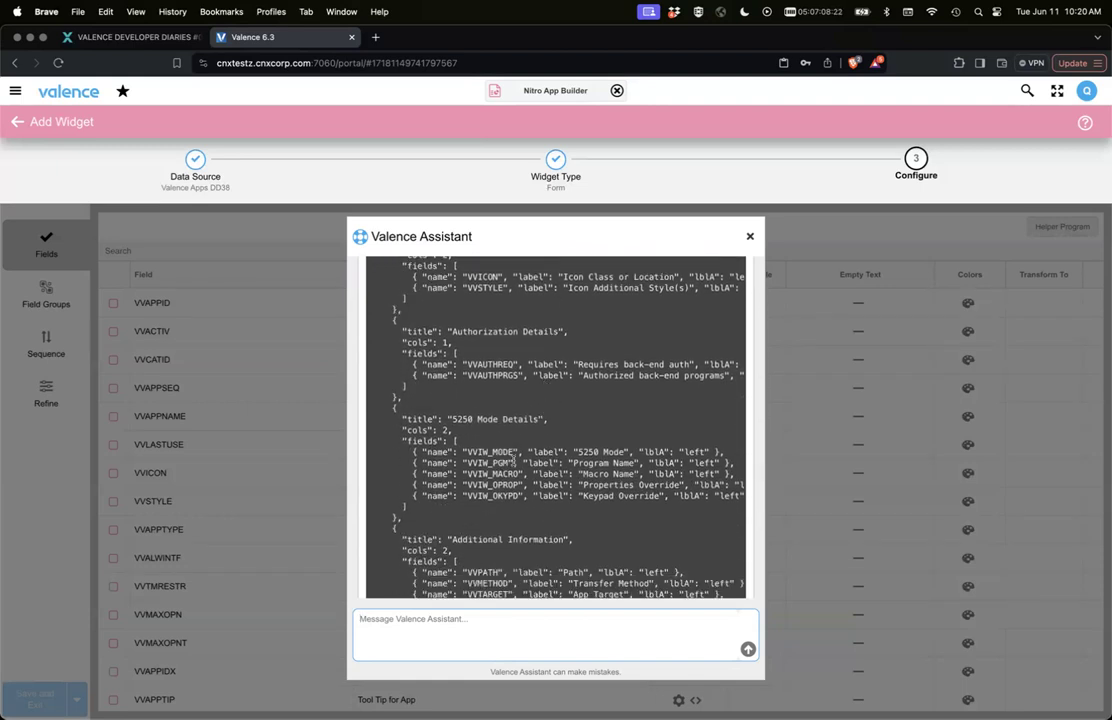
scroll(513, 460, "down", 8)
scroll(513, 460, "down", 6)
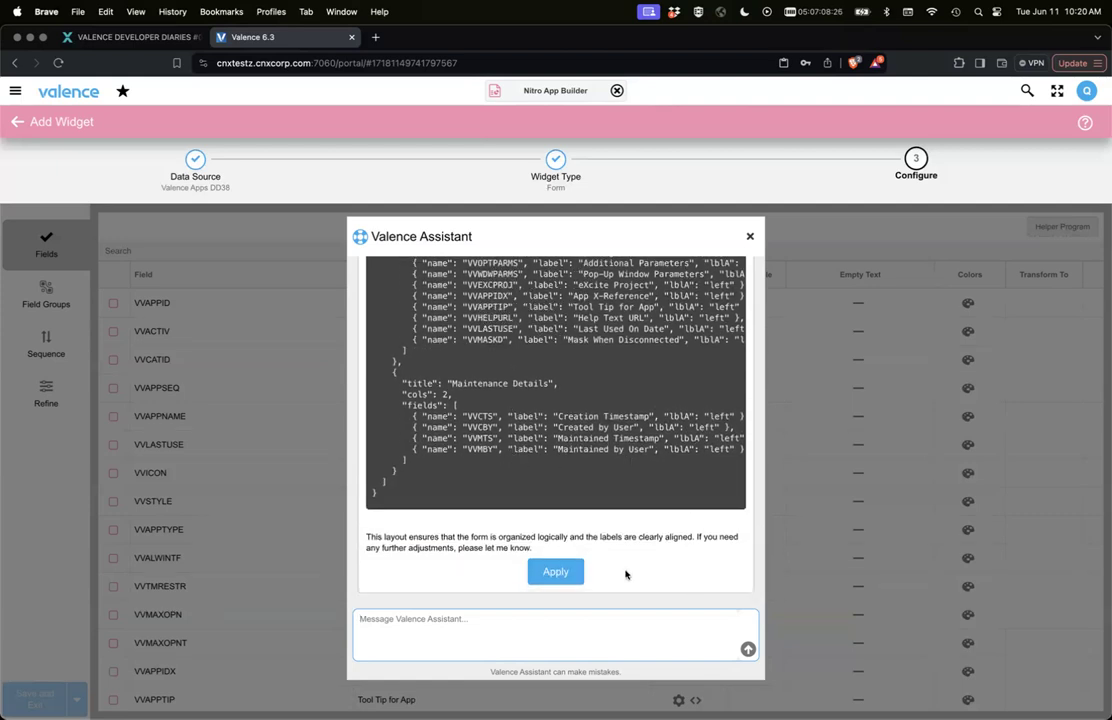
left_click(556, 574)
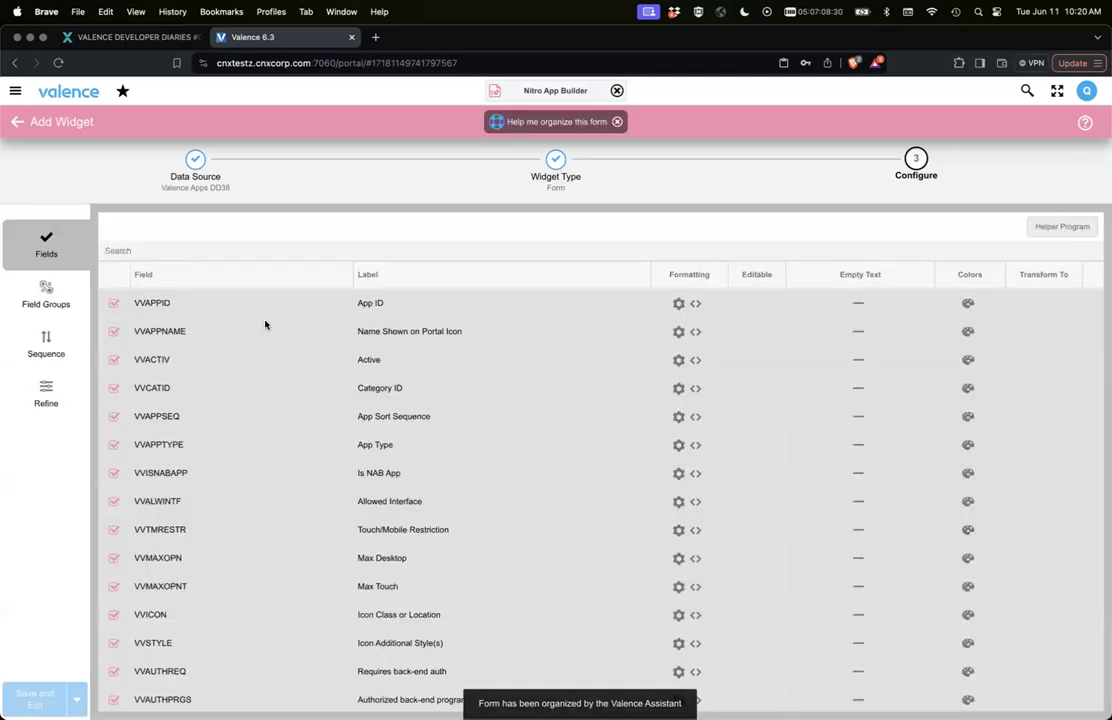
- Open the form's Refine view and examine the grouped fields from App Details through Maintenance Details
left_click(62, 388)
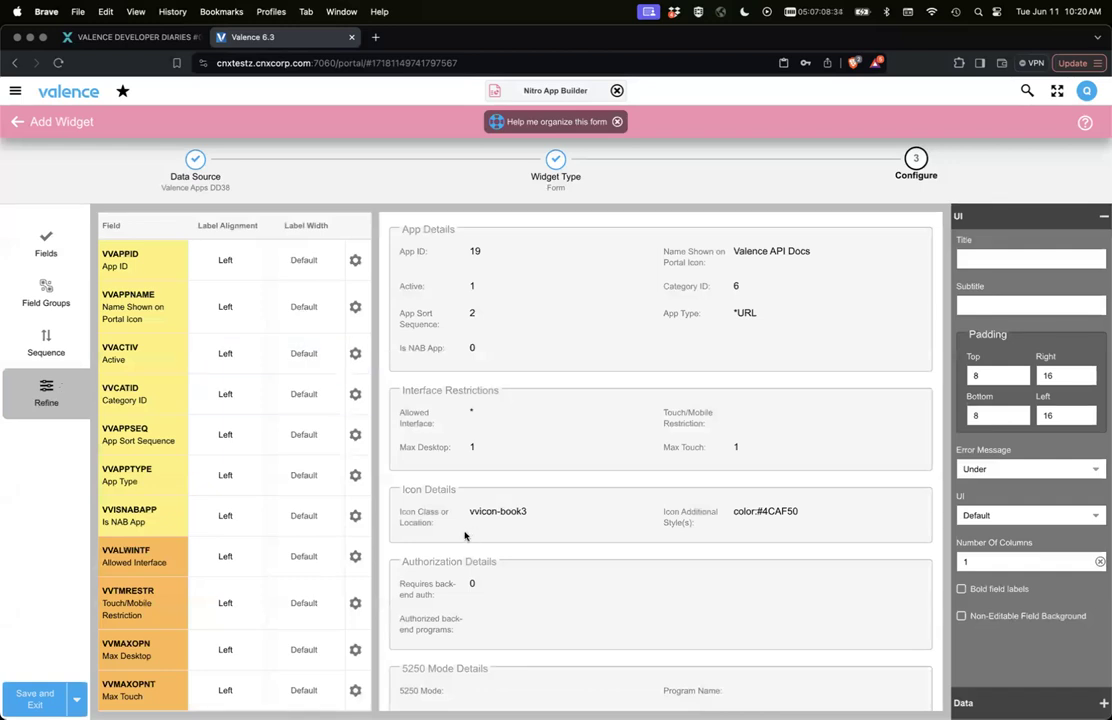
scroll(465, 536, "down", 4)
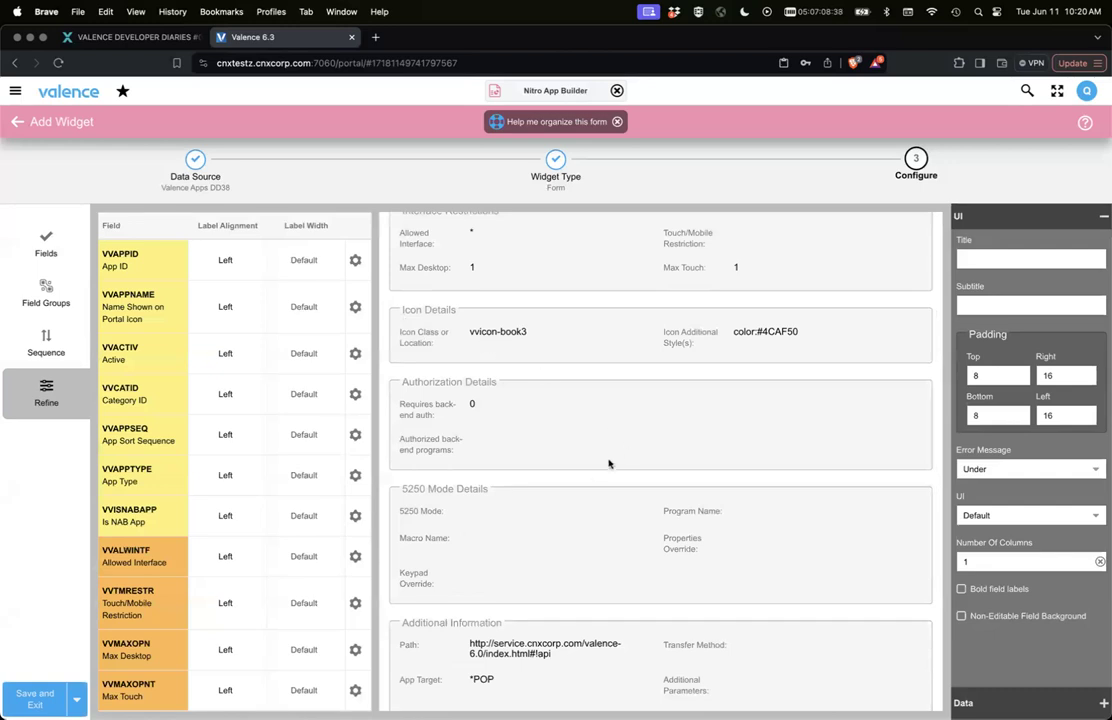
scroll(588, 481, "down", 3)
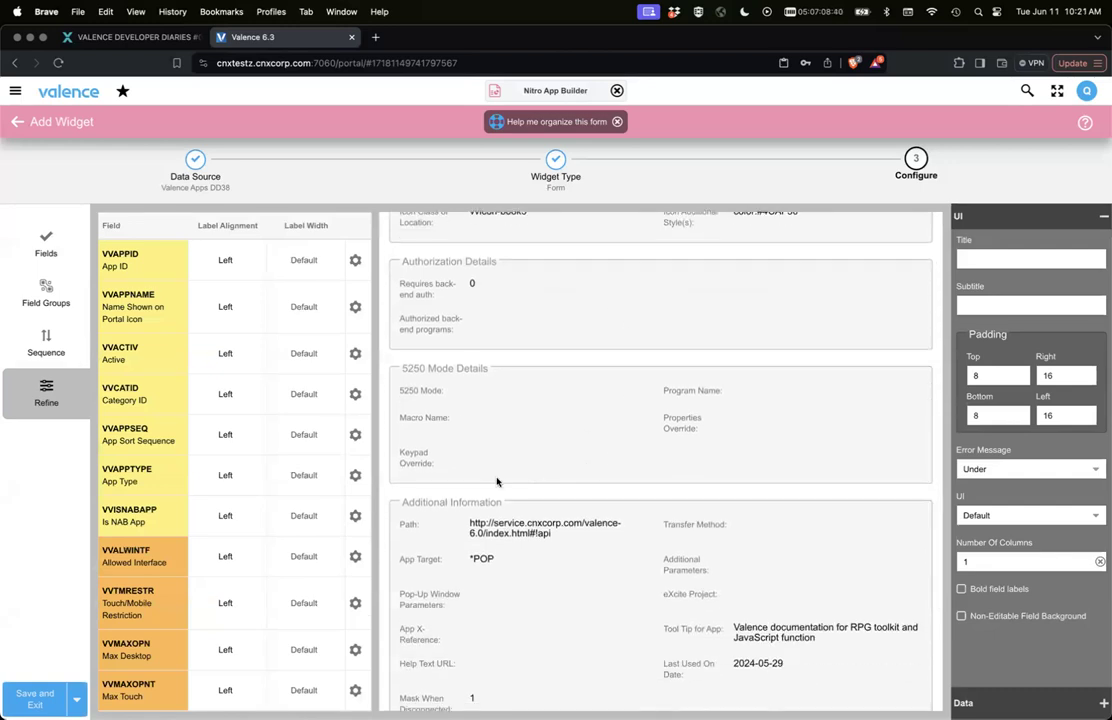
scroll(498, 474, "down", 3)
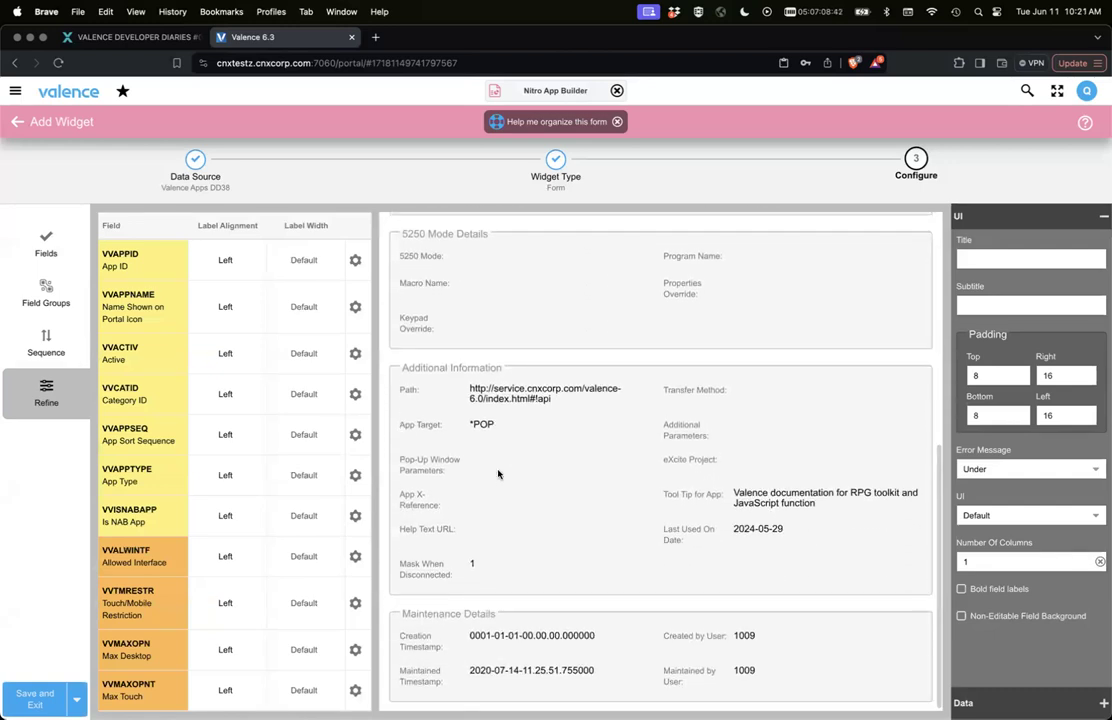
- Examine the form's grouped sections in the Refine preview and the titles, fields and column counts of its field groups
scroll(498, 474, "up", 5)
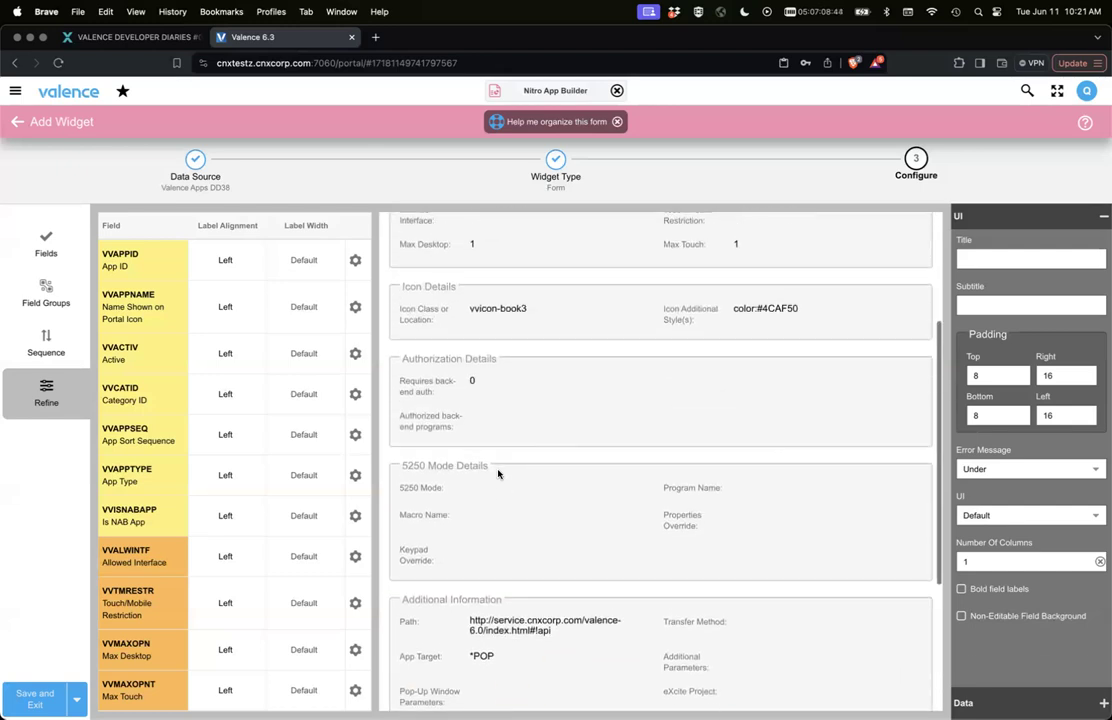
scroll(498, 472, "up", 3)
scroll(498, 470, "up", 1)
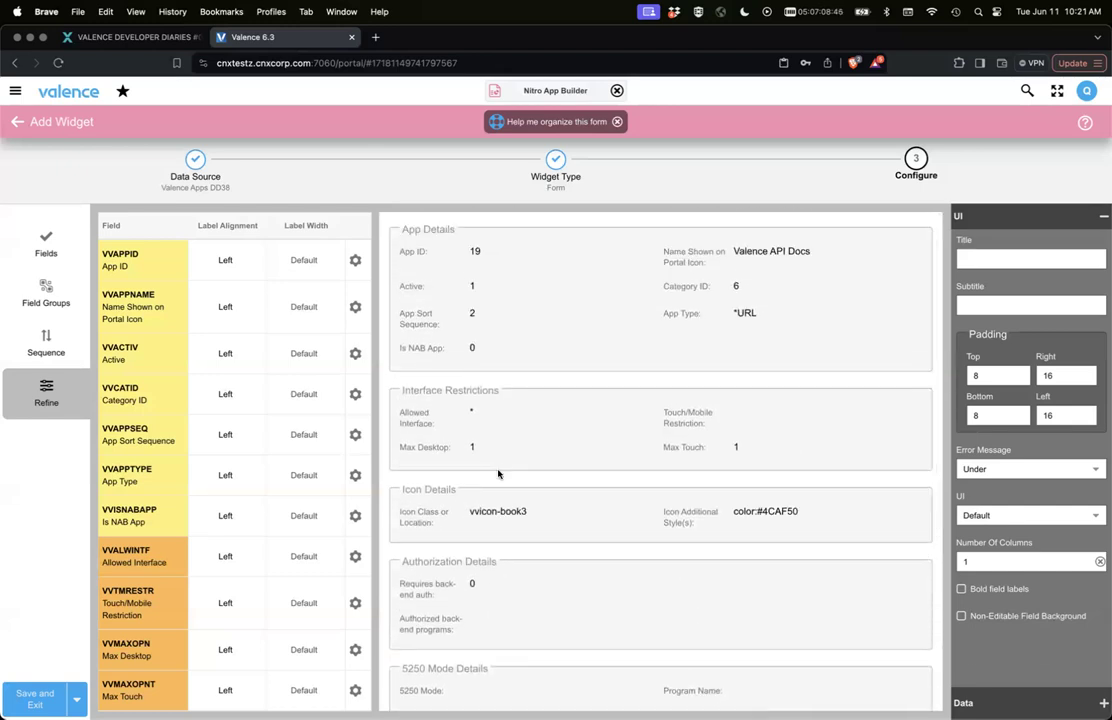
scroll(498, 474, "down", 4)
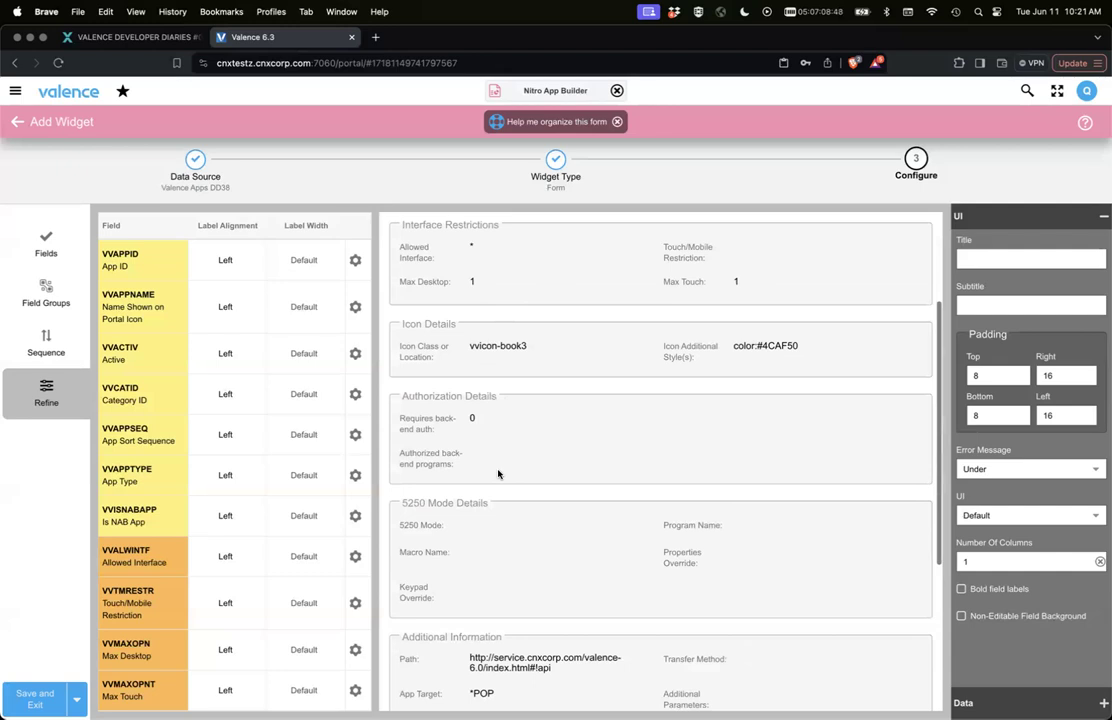
scroll(498, 474, "down", 2)
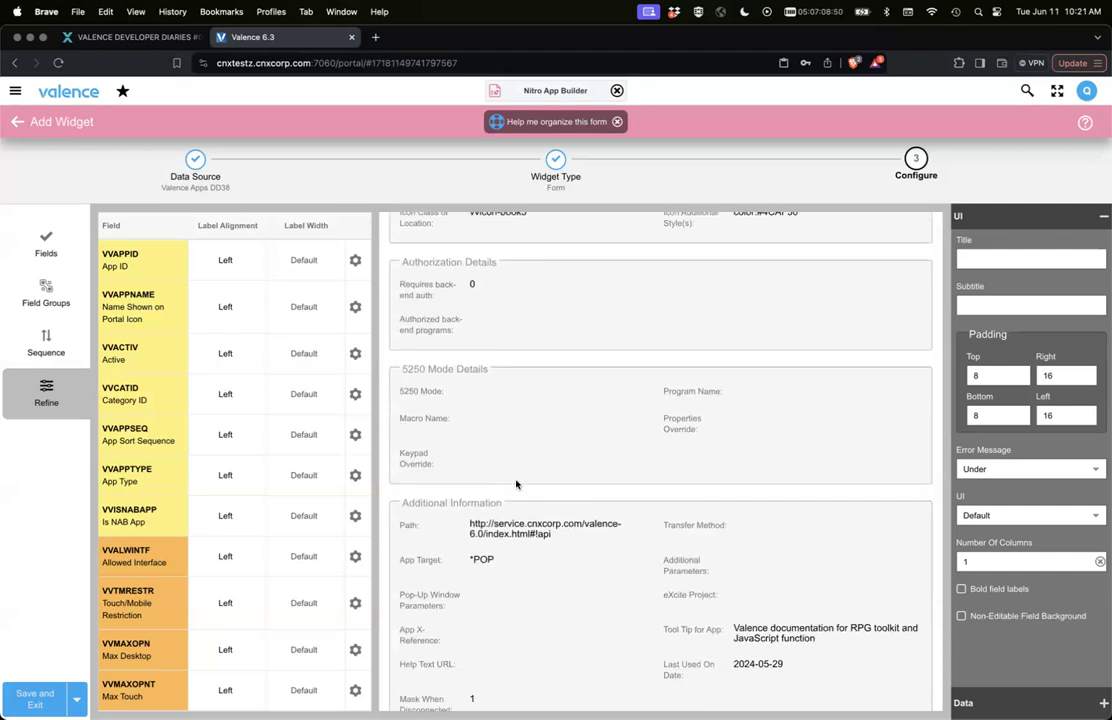
scroll(516, 484, "up", 7)
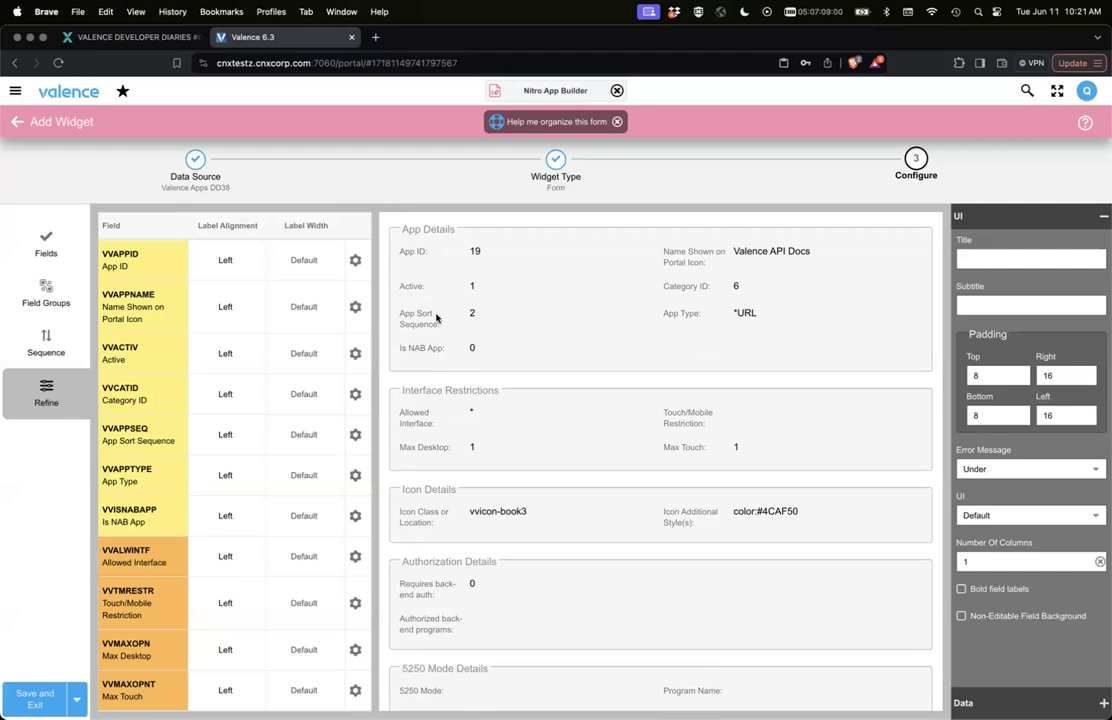
left_click(60, 293)
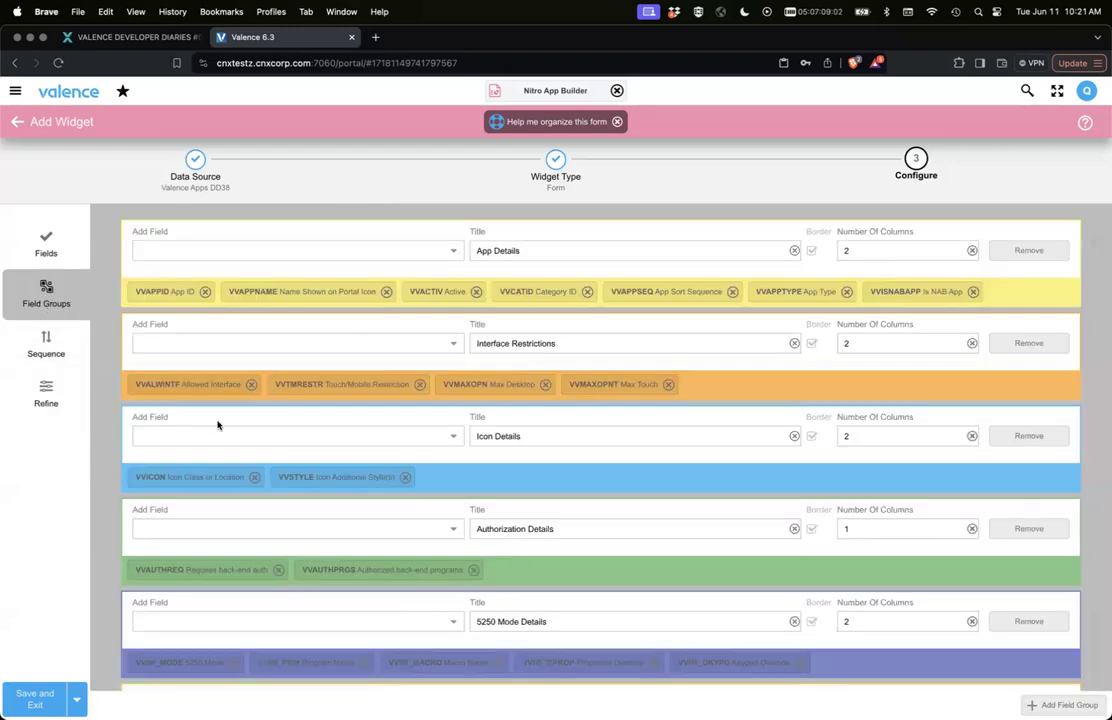
left_click(44, 388)
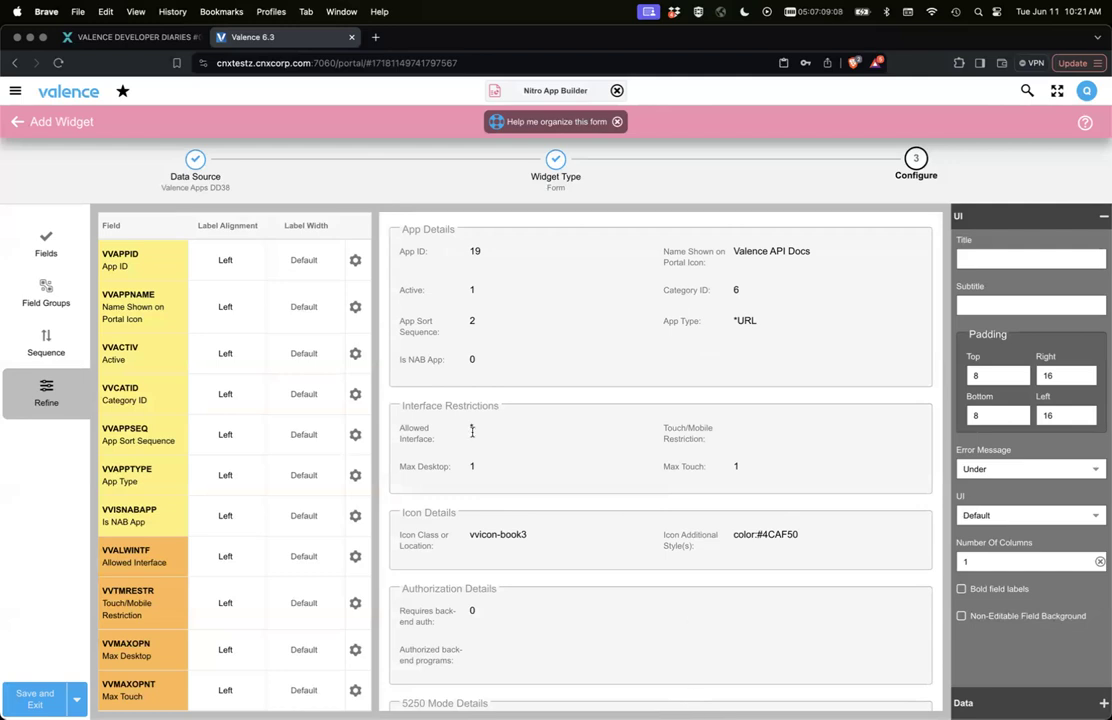
scroll(472, 432, "down", 5)
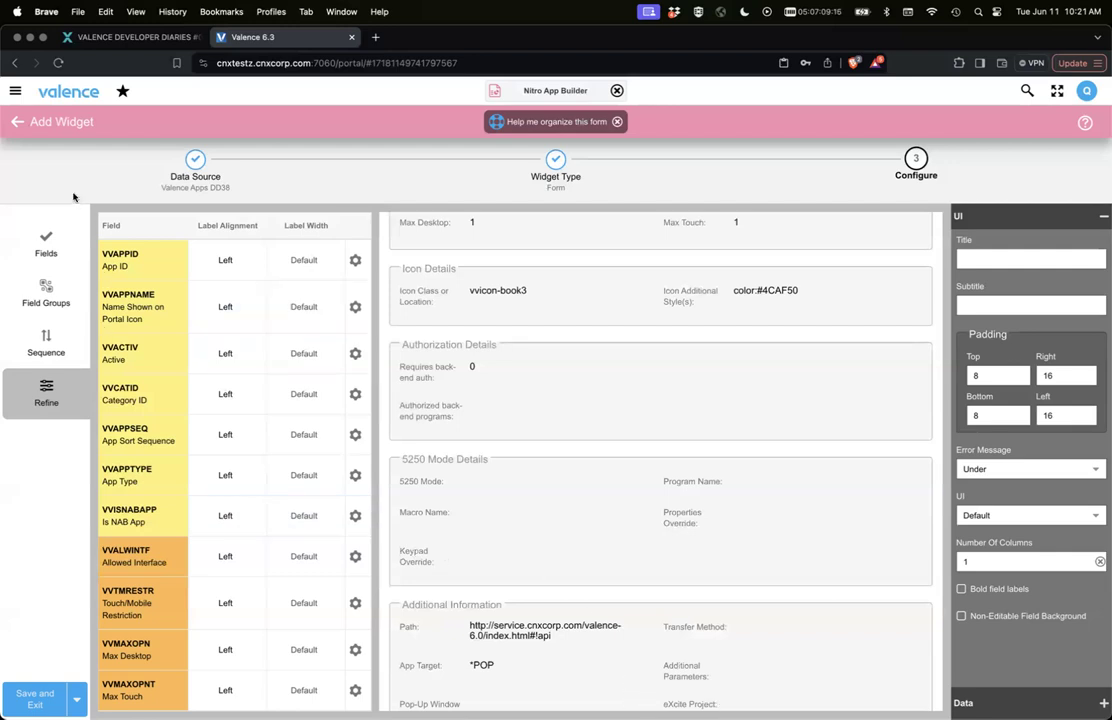
scroll(453, 273, "up", 5)
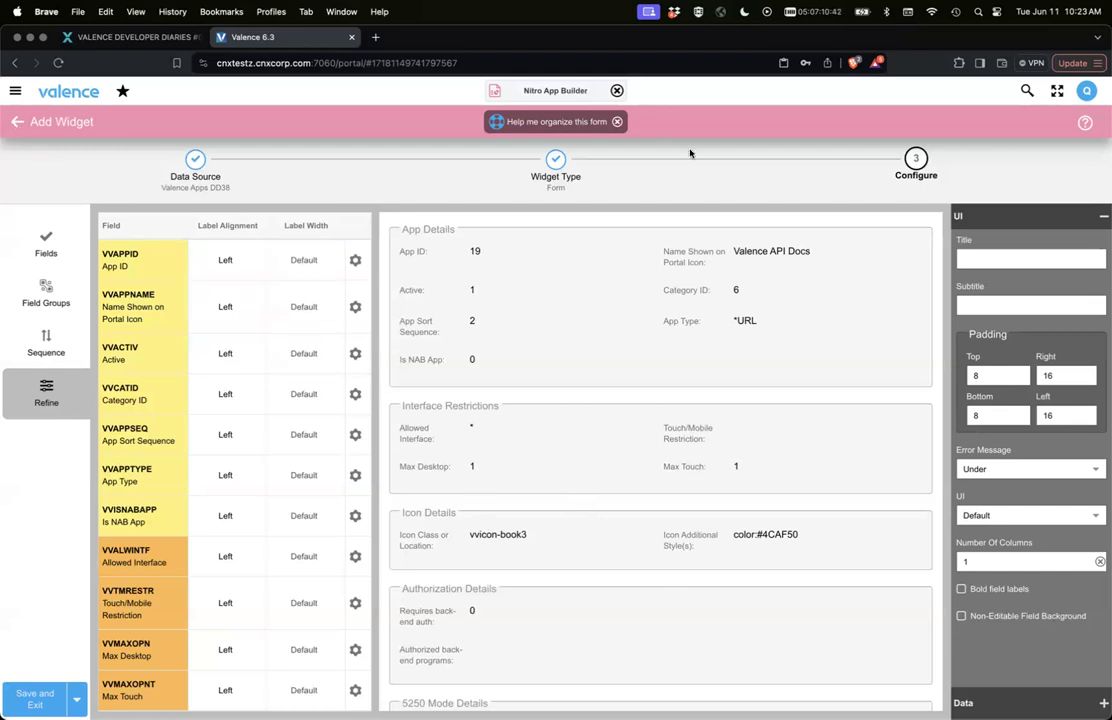
scroll(462, 417, "down", 5)
scroll(463, 419, "up", 5)
- Leave the form widget unsaved and create a Tiles widget from the Customers DD38 data source
left_click(17, 124)
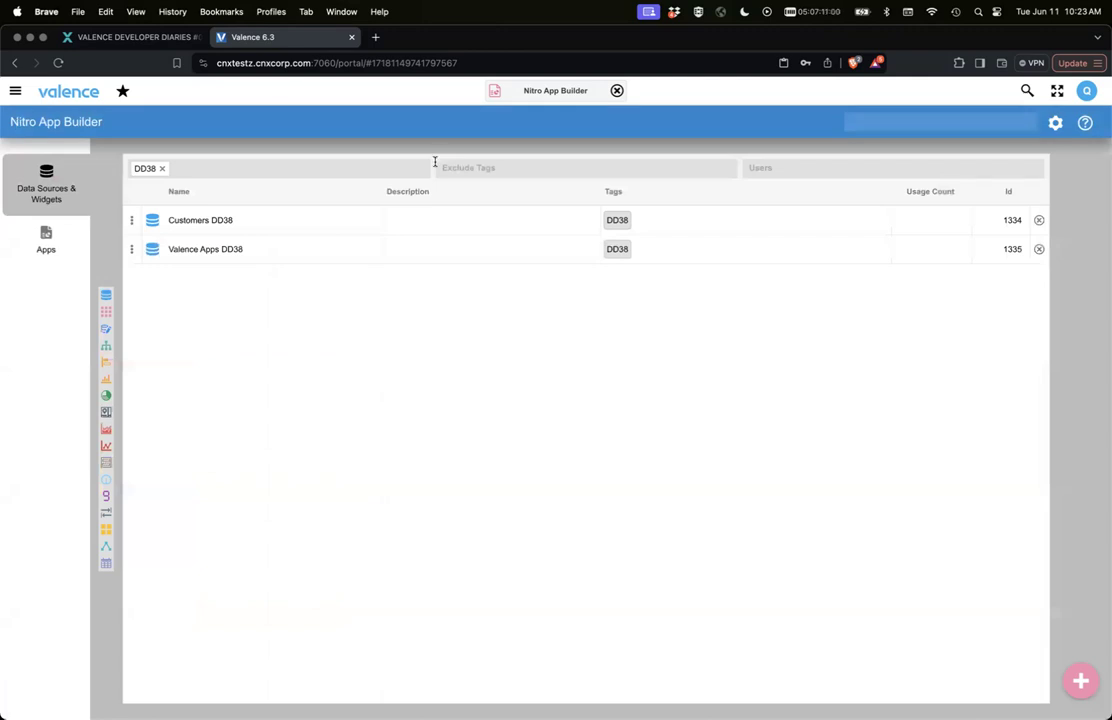
left_click(131, 220)
mouse_move(176, 268)
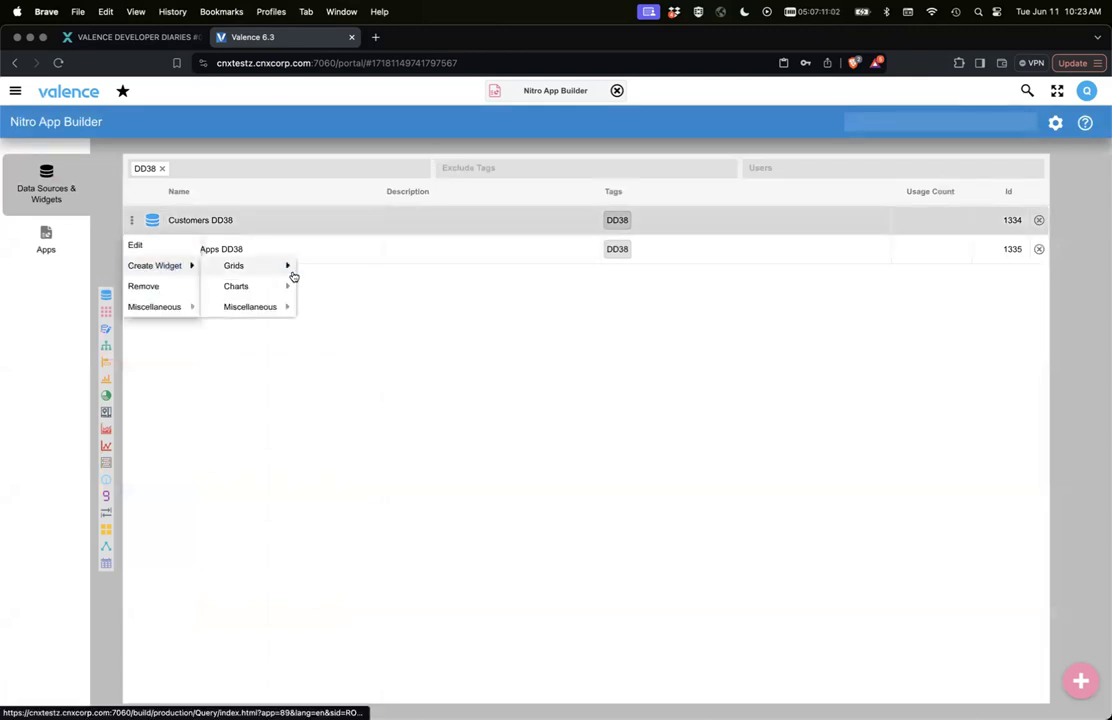
mouse_move(250, 307)
left_click(320, 369)
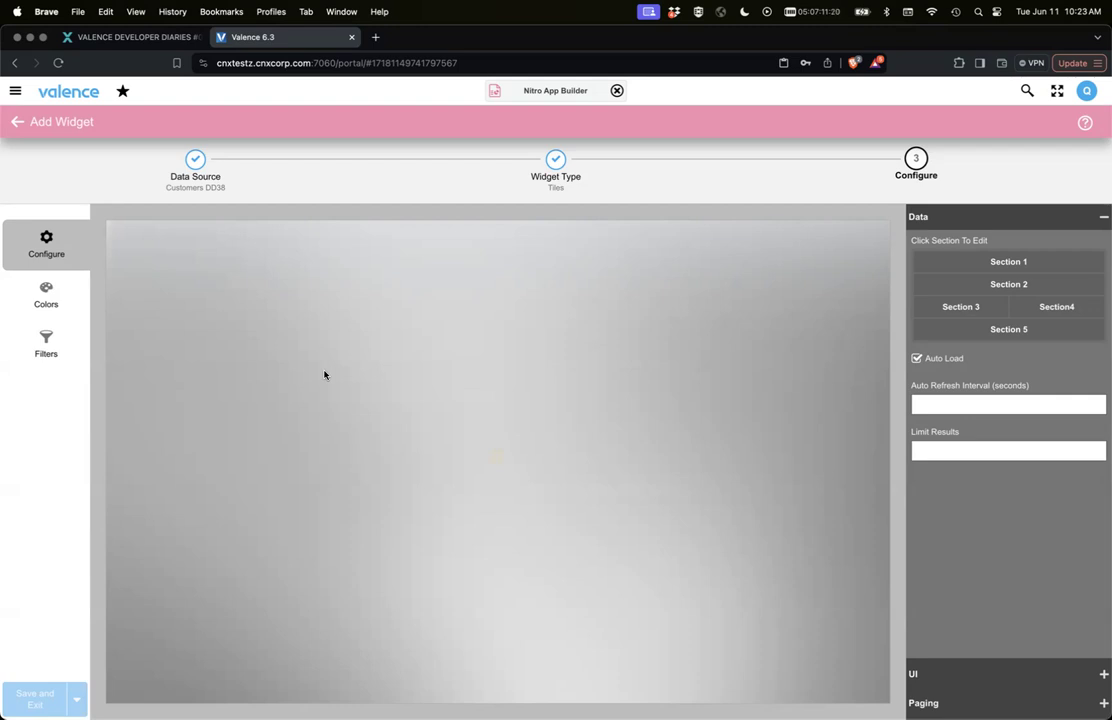
- Ask the assistant to "display the customer information" in tile Section 1 and insert its generated HTML markup
left_click(937, 261)
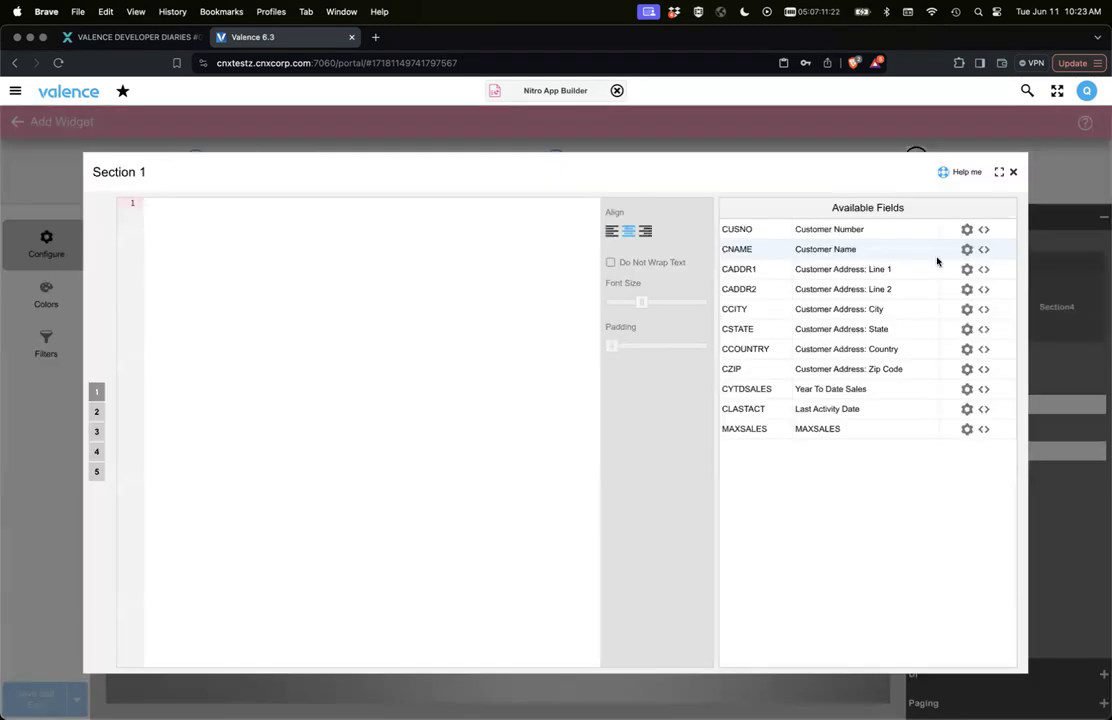
left_click(955, 172)
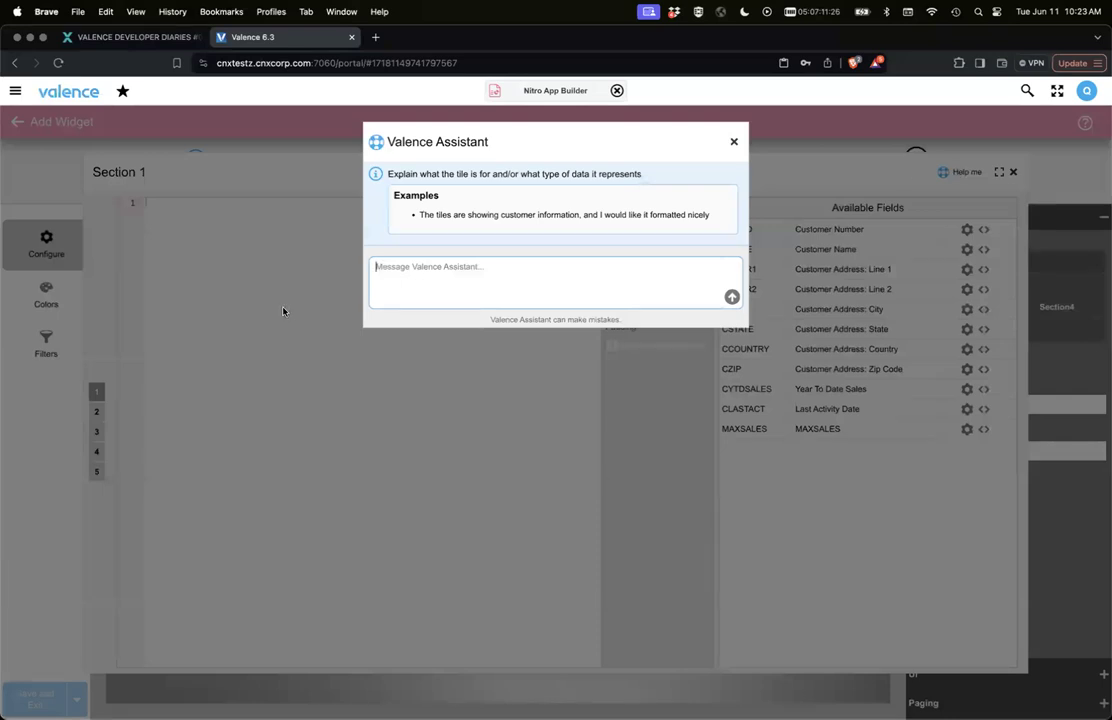
type("display the customer information")
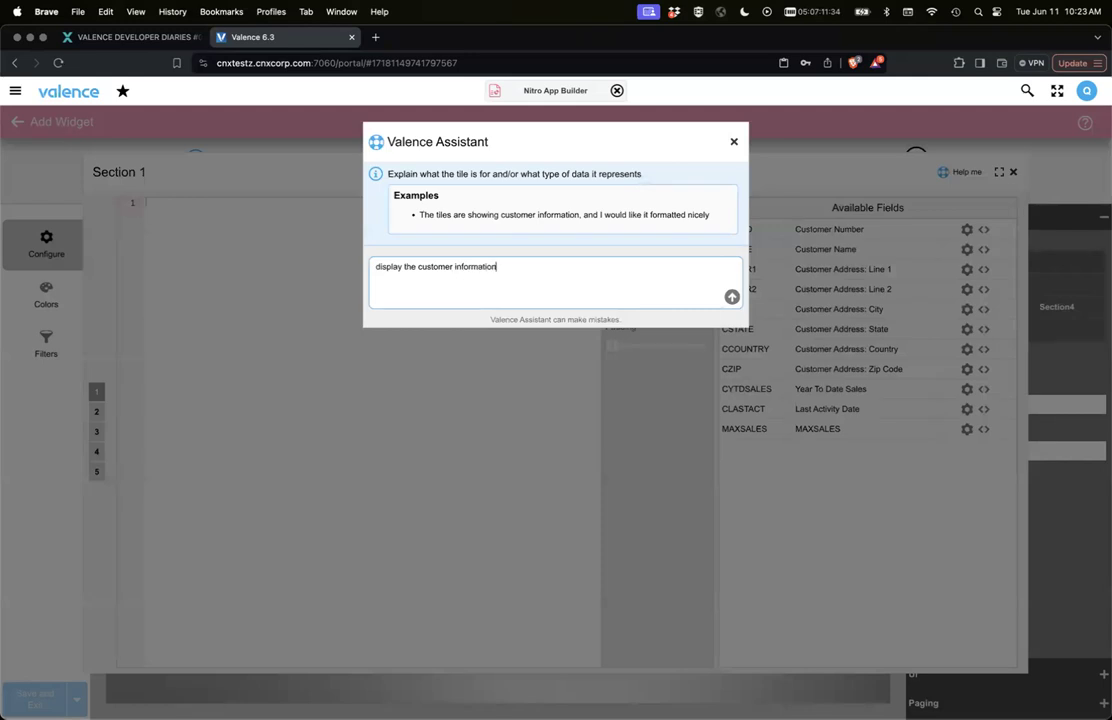
left_click(731, 297)
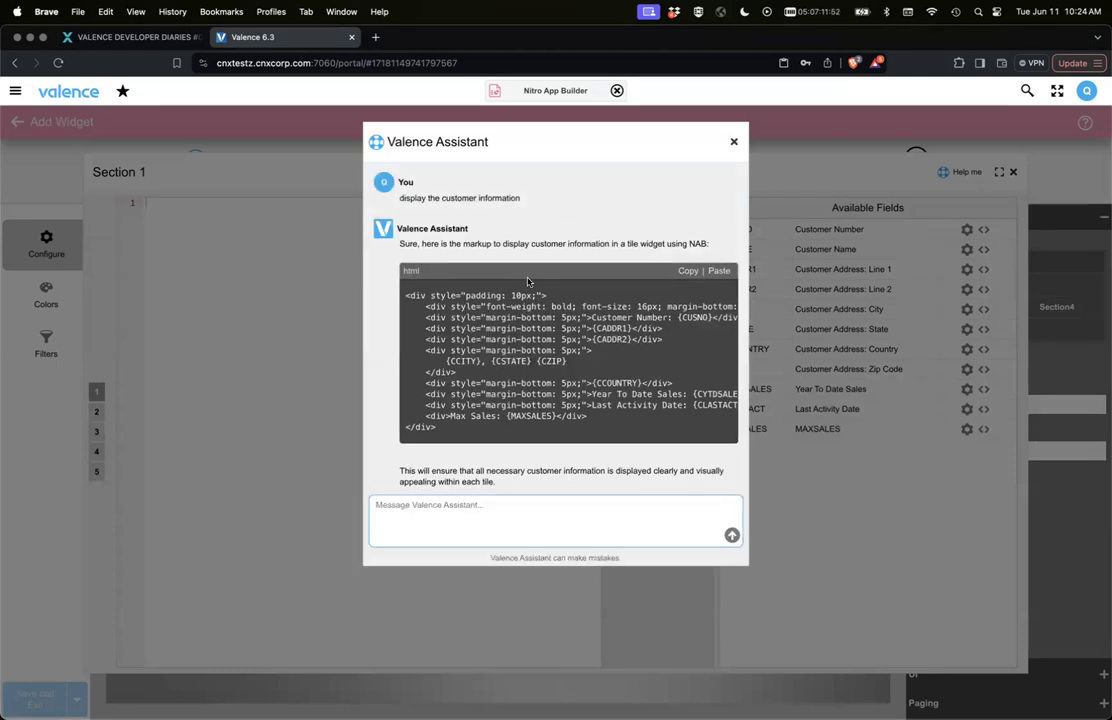
left_click(722, 272)
left_click(1014, 172)
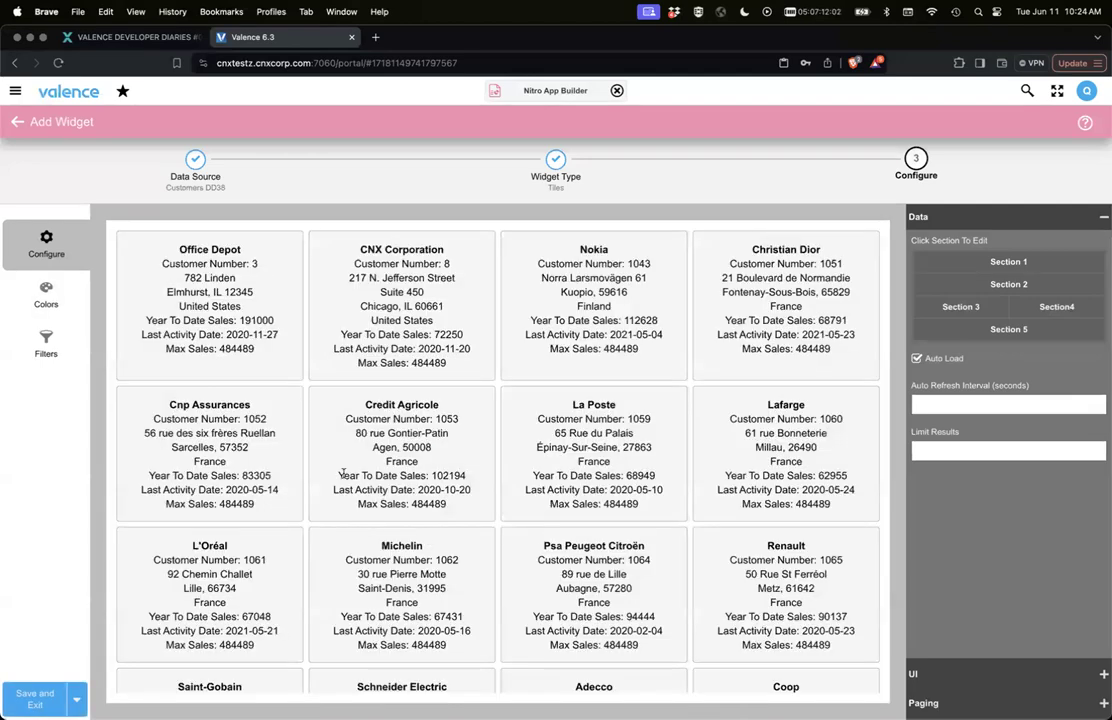
- Review Section 1's markup and tell the assistant "sales need to be shown as money and remove the max sales"
left_click(1008, 262)
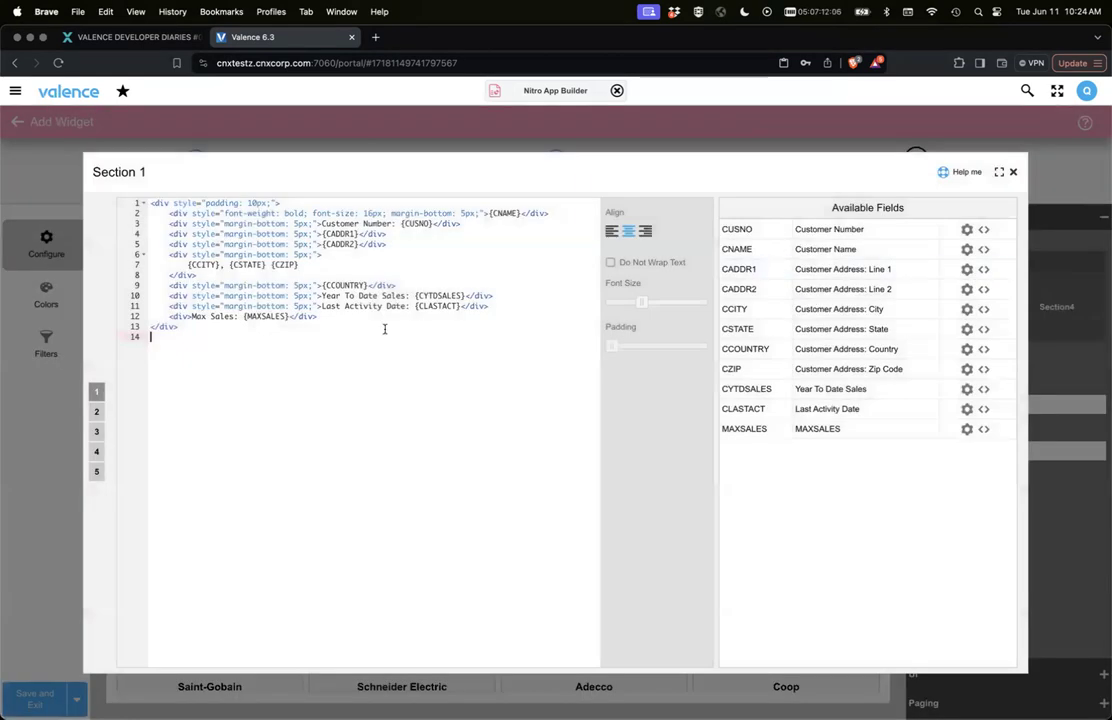
left_click(1014, 172)
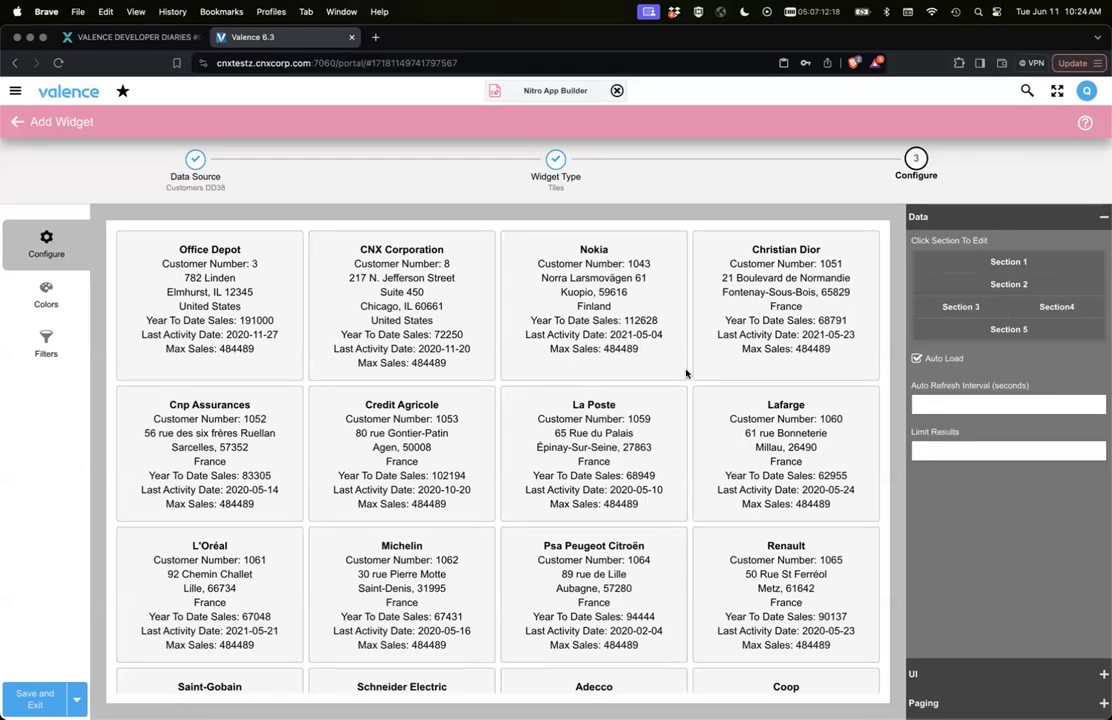
left_click(926, 262)
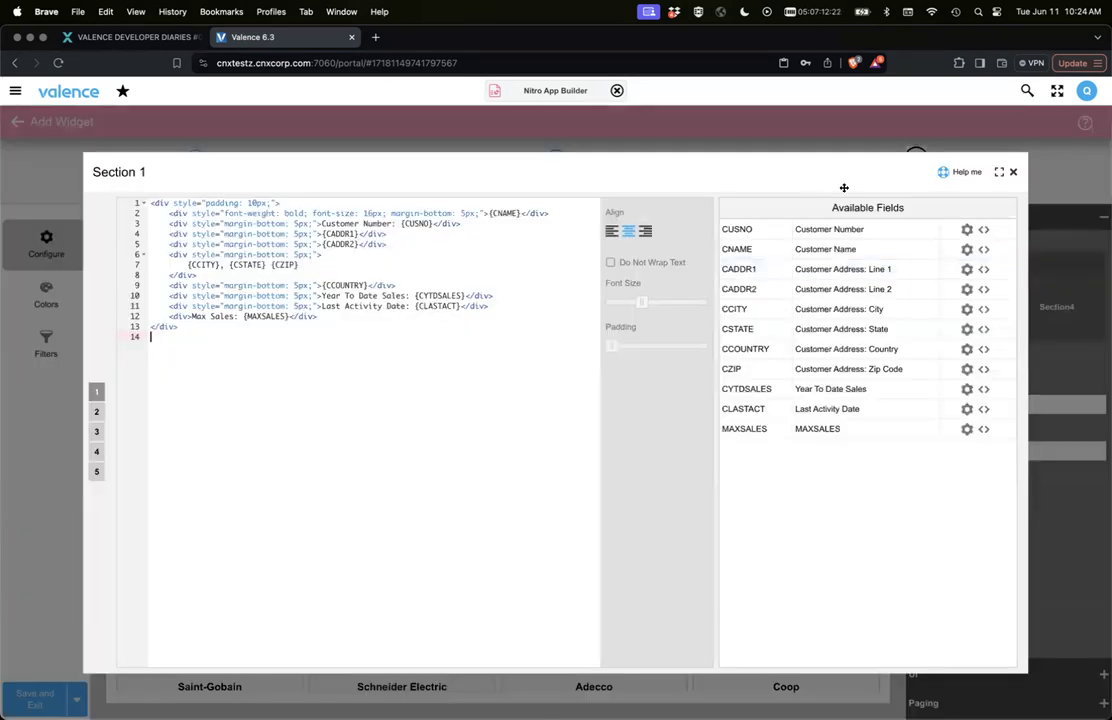
left_click(945, 173)
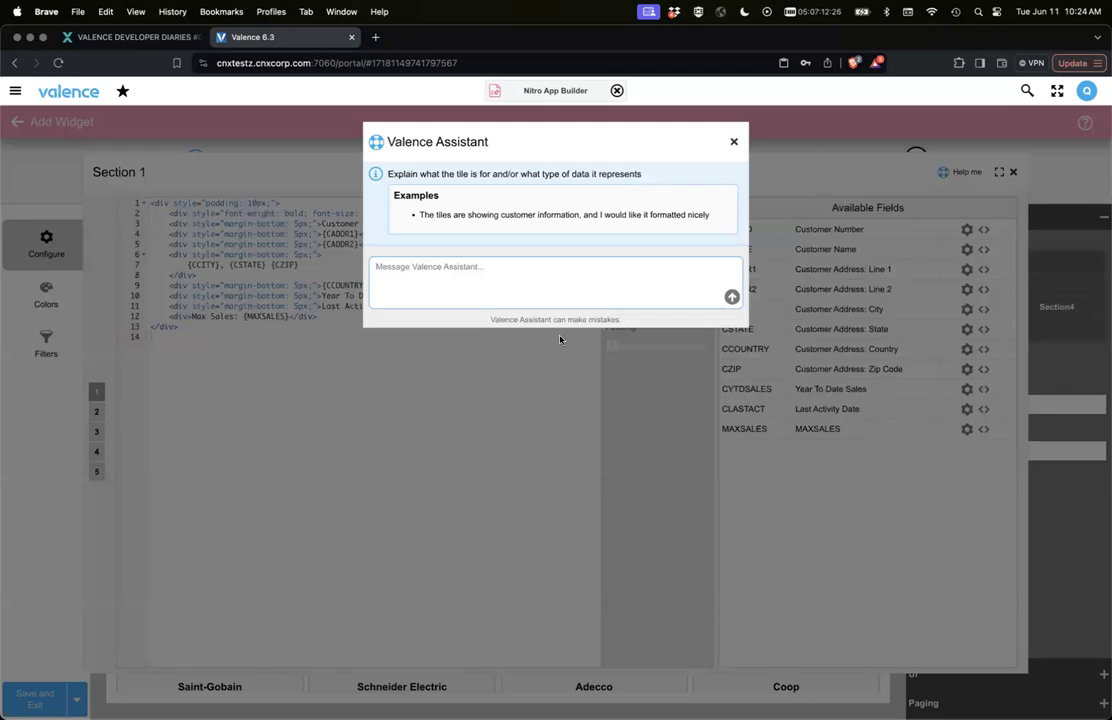
type("sales need to be shown as money")
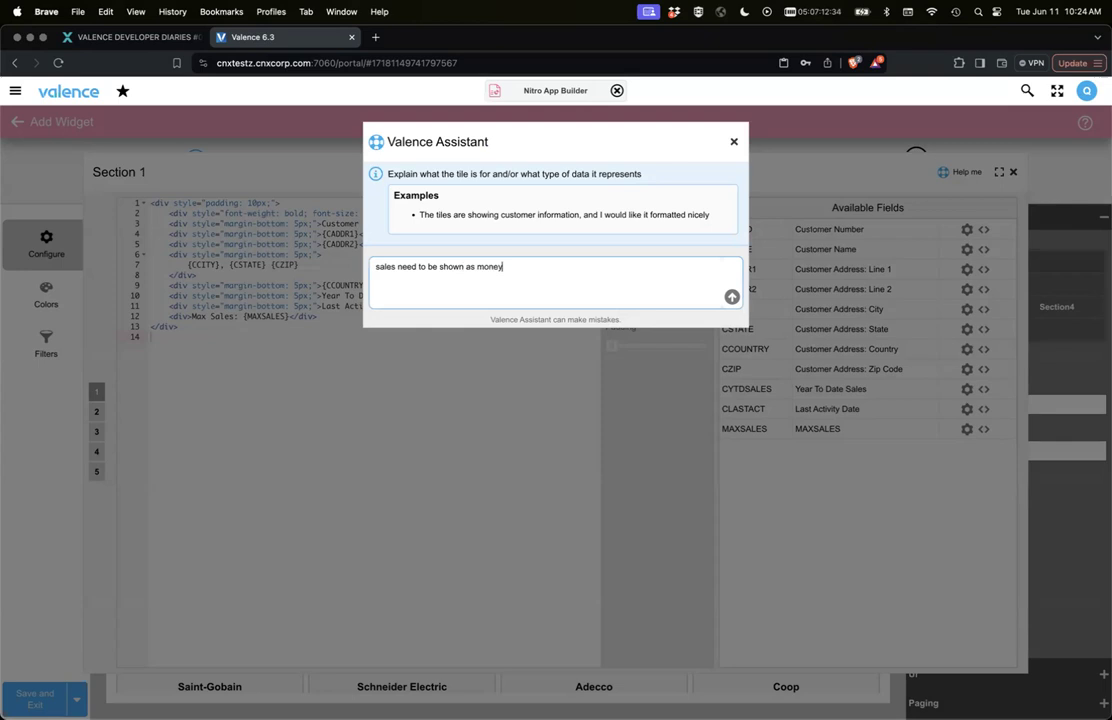
type("d")
left_click_drag(595, 130, 571, 150)
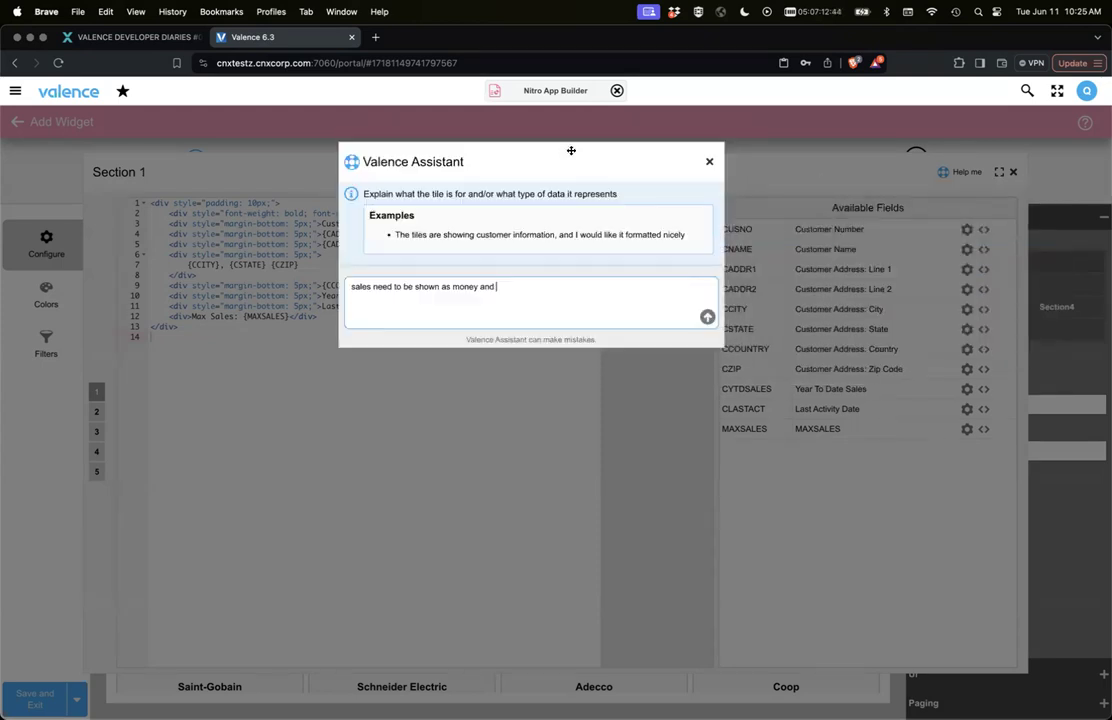
type("remove the max sales")
key("Return")
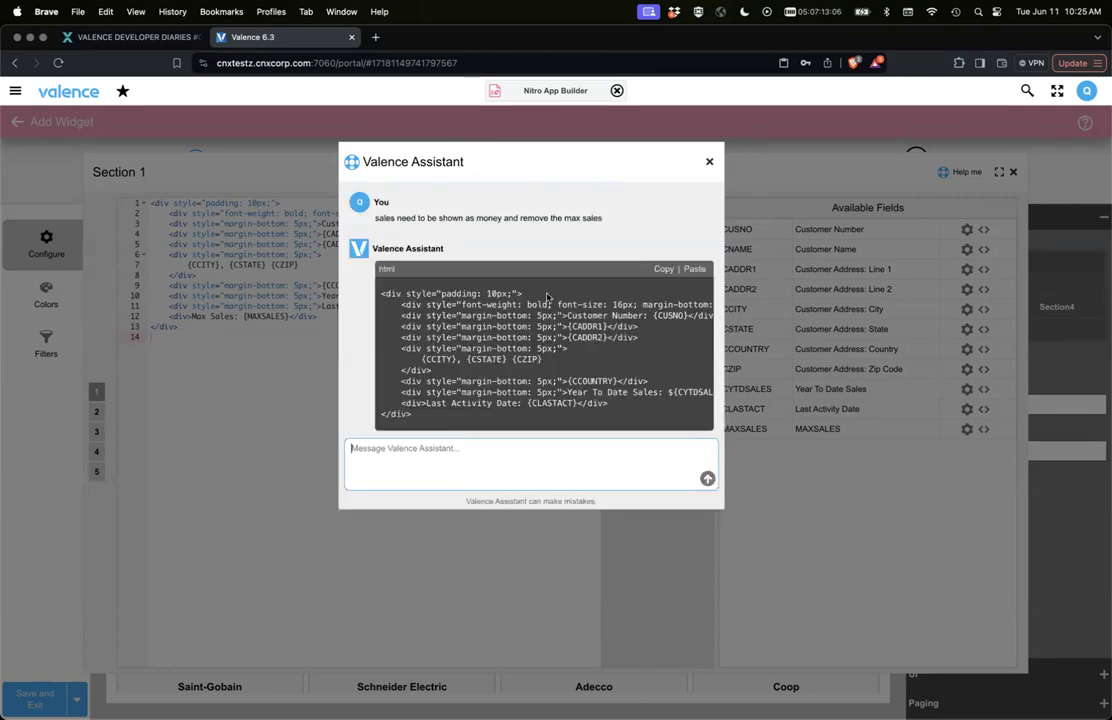
- Replace Section 1's markup with the assistant's revised version and check the sales lines on the customer tiles
left_click(690, 271)
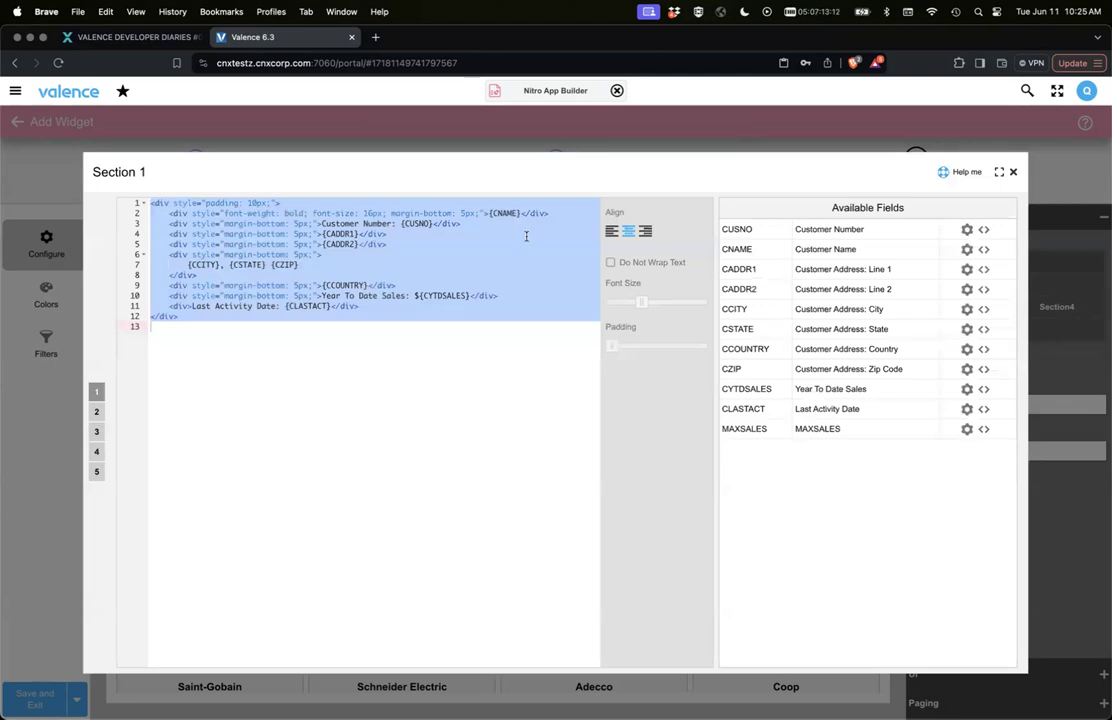
left_click(1011, 172)
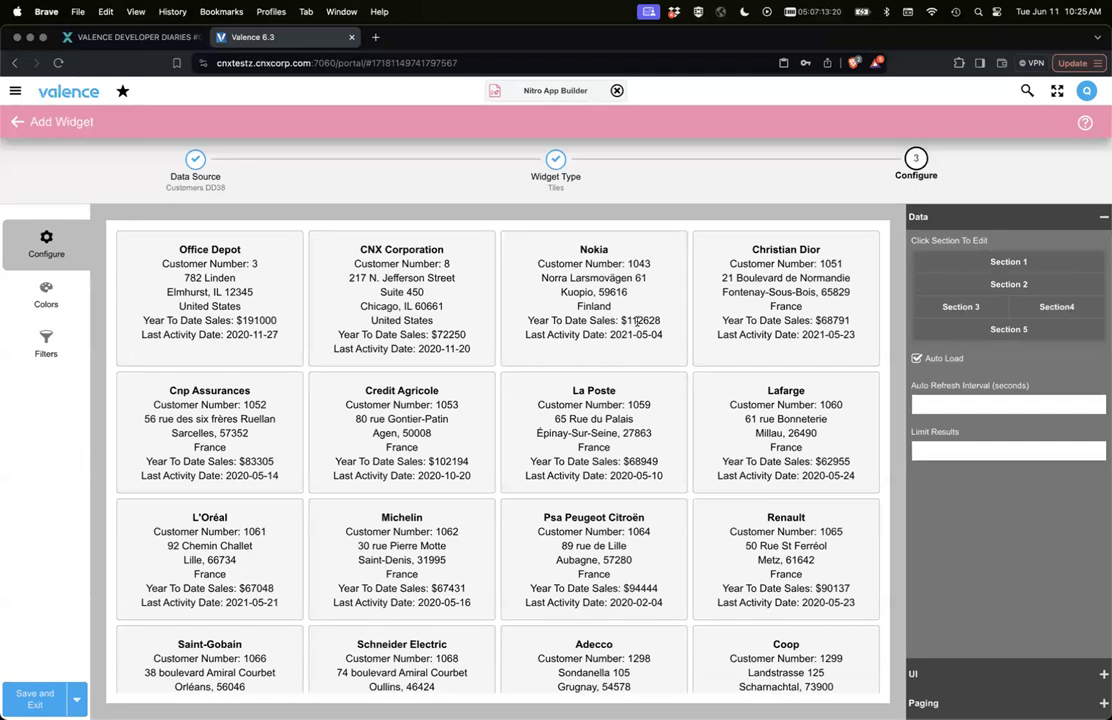
scroll(798, 297, "down", 5)
scroll(798, 297, "up", 5)
- Check Section 1's current markup and ask the assistant to "make the sales value green"
left_click(951, 264)
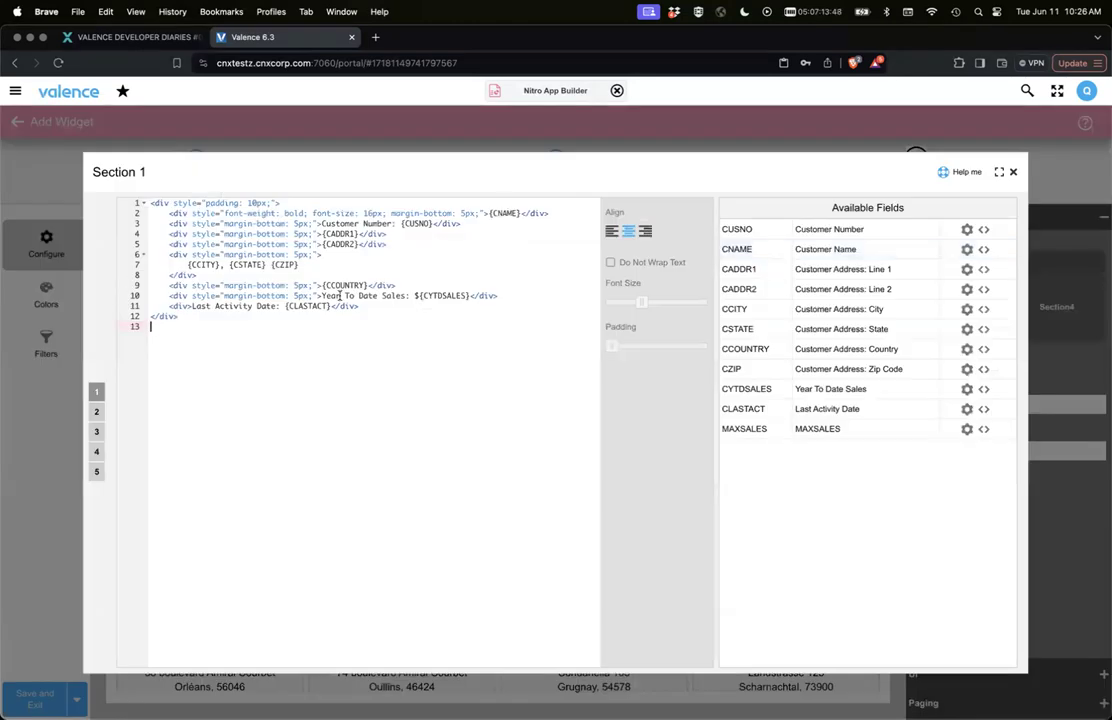
left_click(1013, 172)
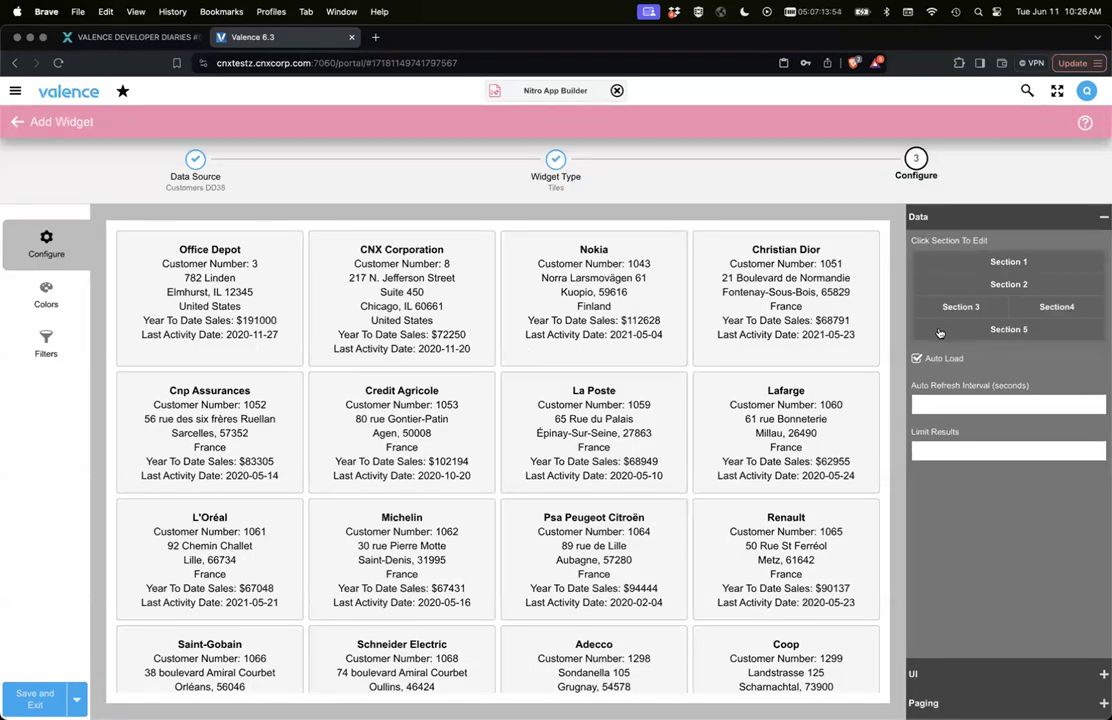
left_click(934, 265)
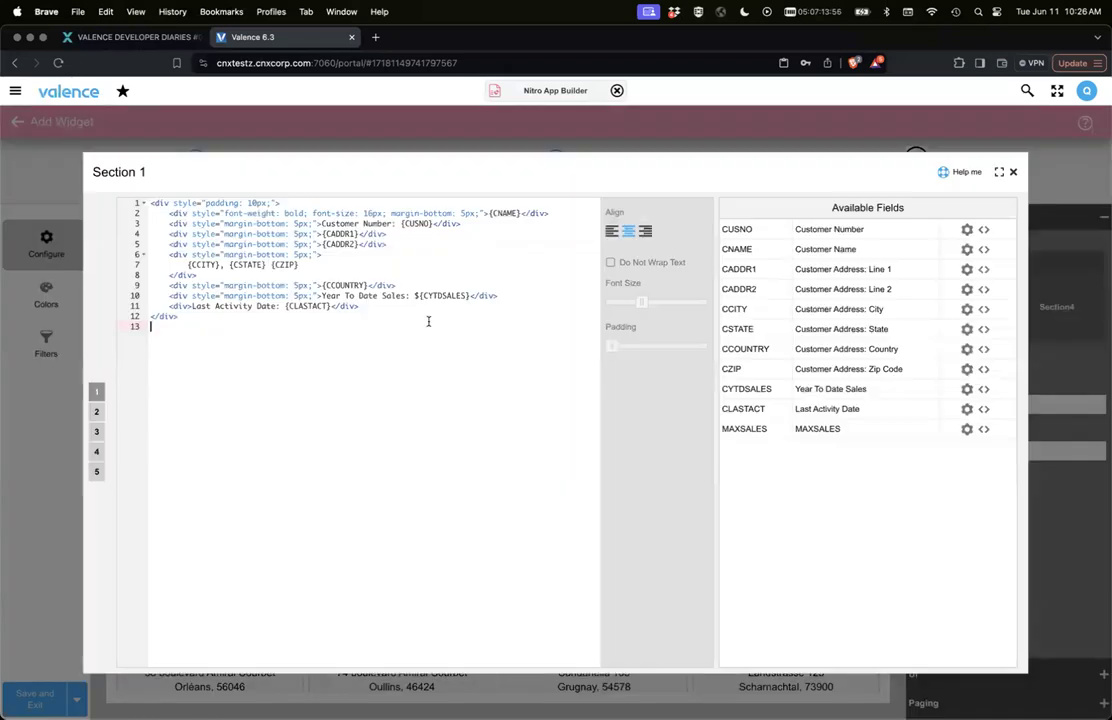
left_click(958, 172)
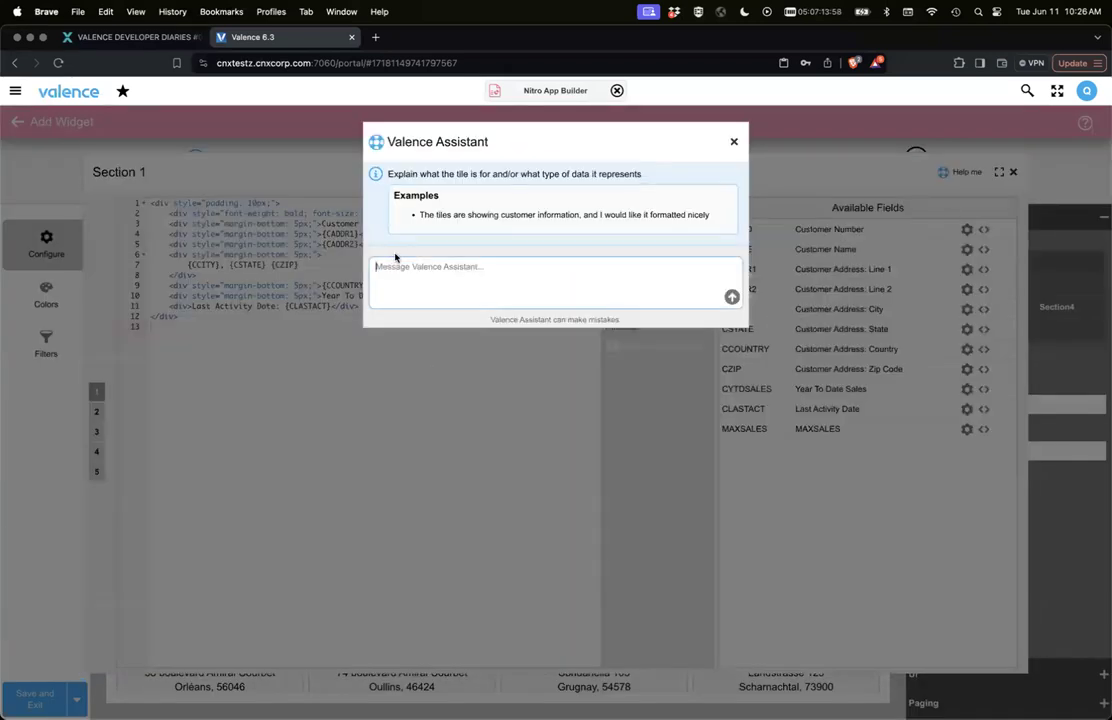
type("ma")
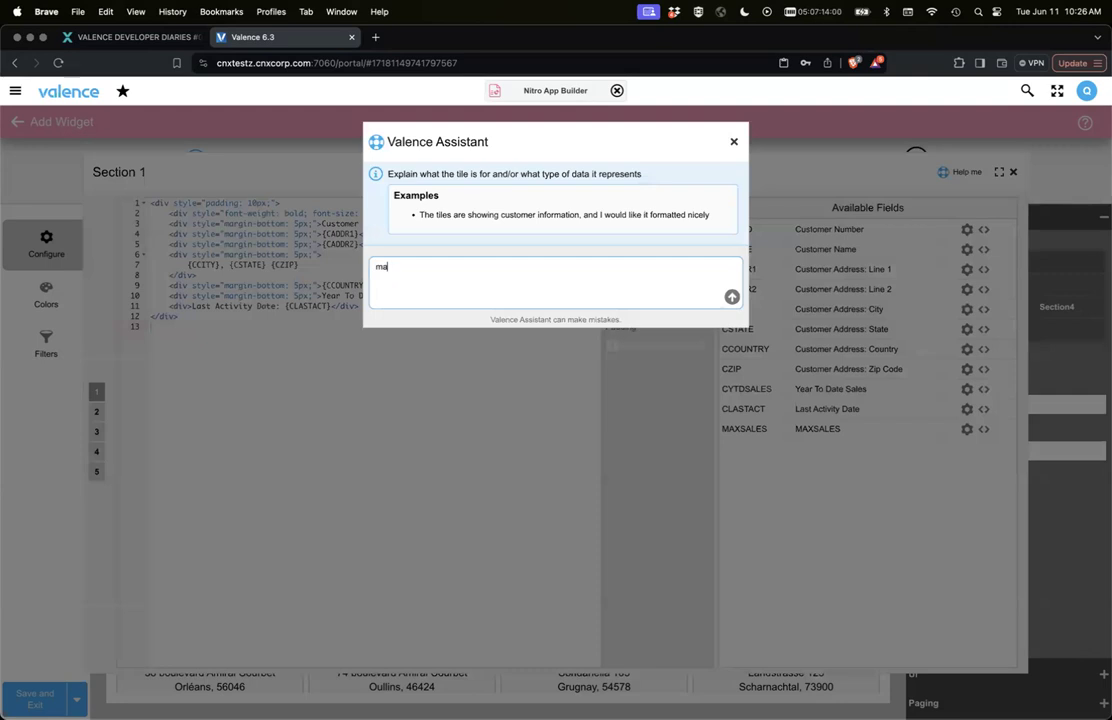
type("ke the sales value gree")
key("Return")
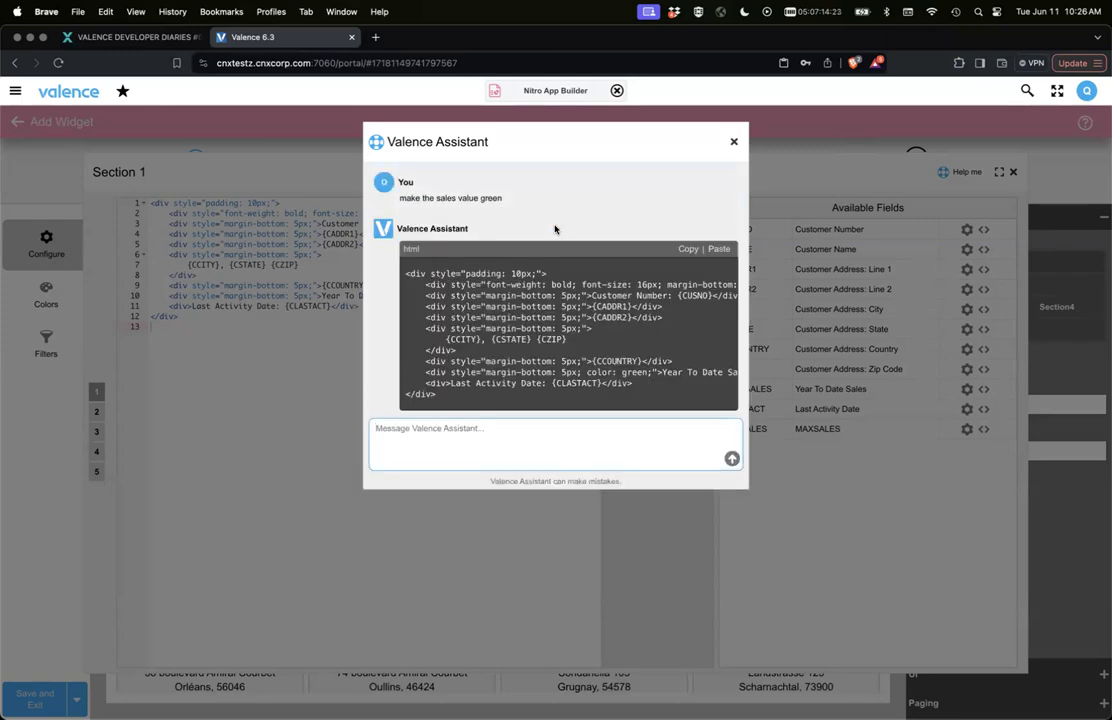
- Insert the assistant's green sales markup into Section 1 and look through the customer tiles
left_click(719, 248)
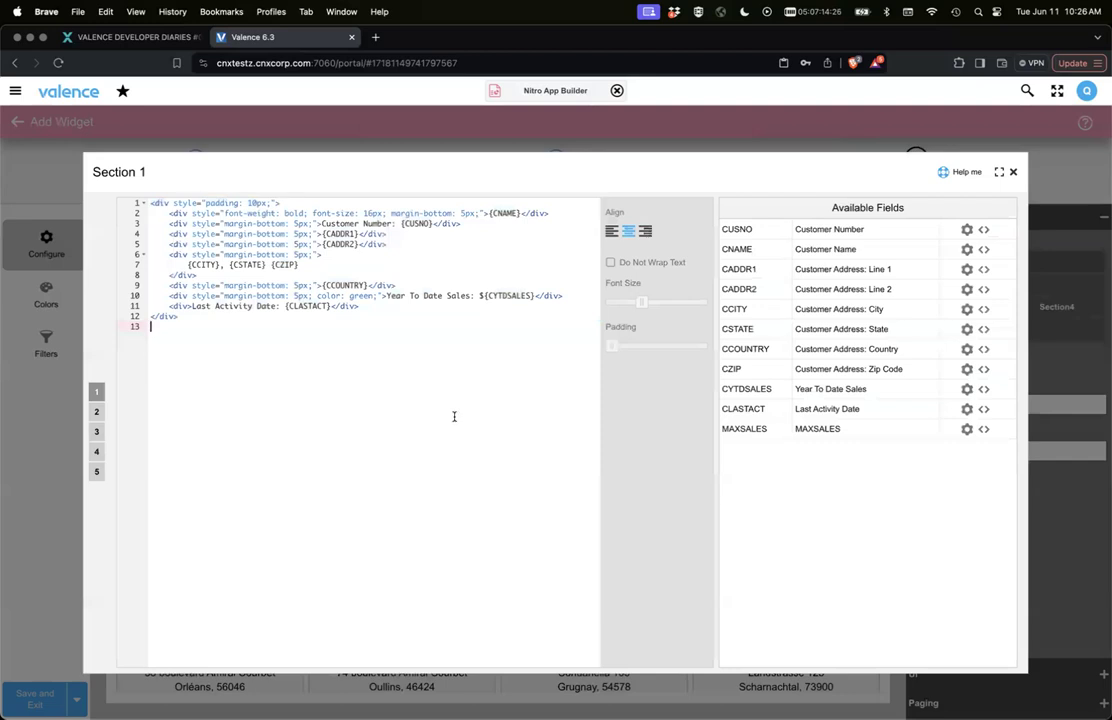
left_click(1013, 172)
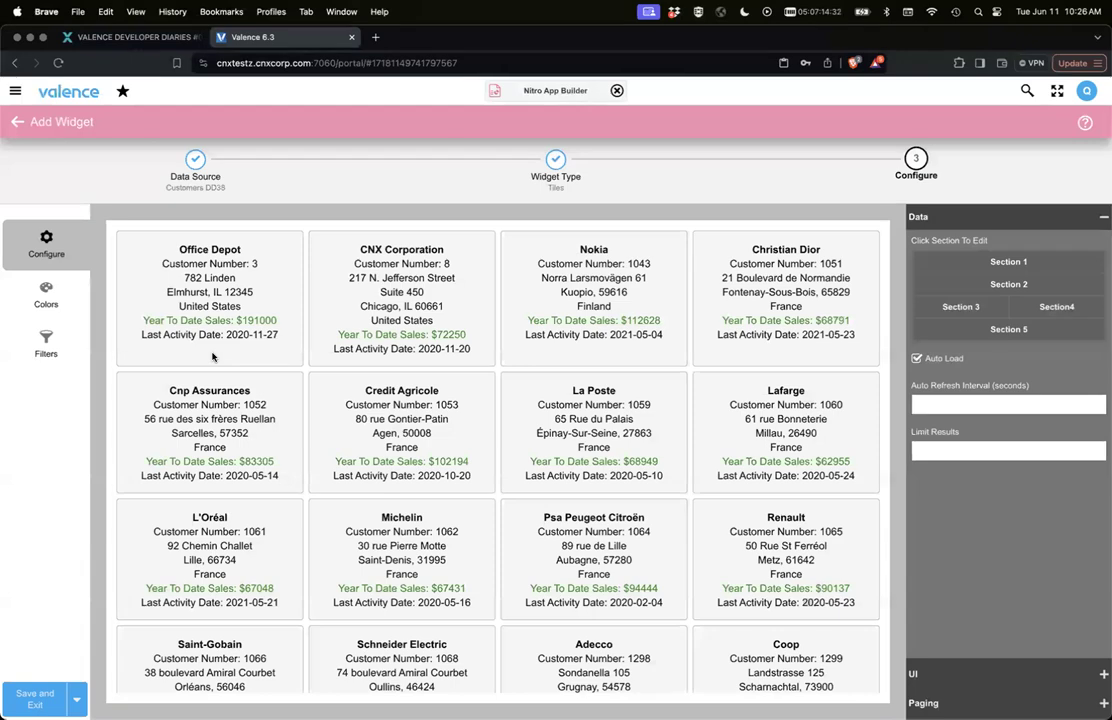
scroll(212, 355, "down", 6)
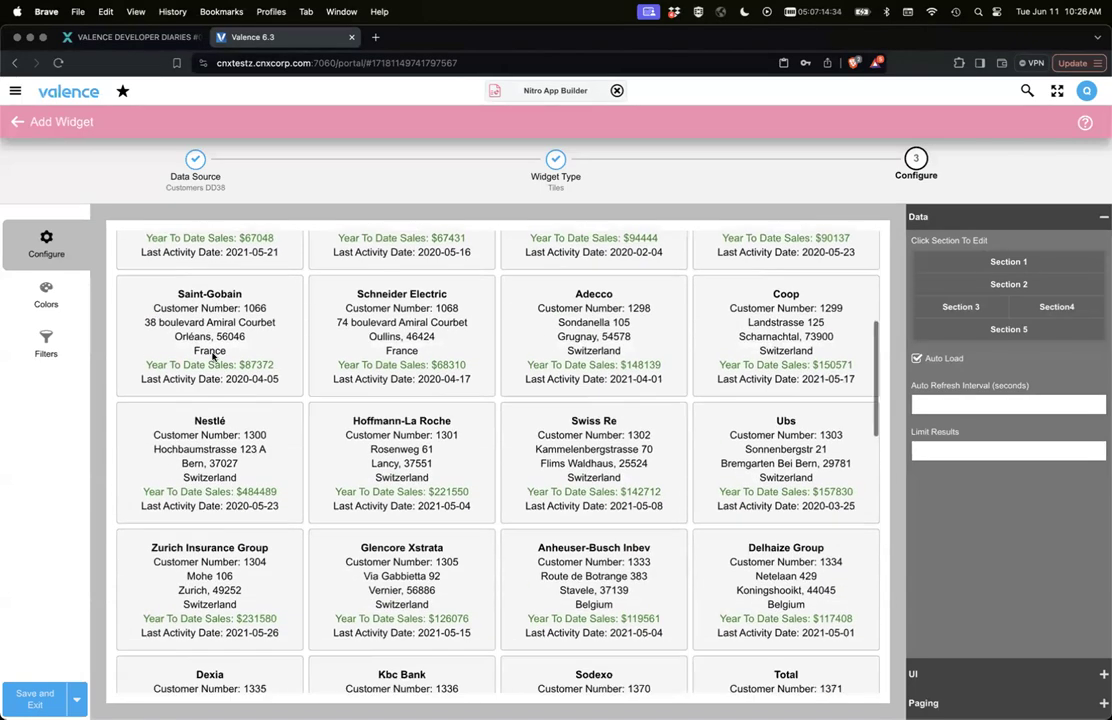
- Check the customer tiles from the first record and review Section 1's current markup, leaving it unedited
scroll(212, 355, "up", 5)
scroll(212, 352, "up", 1)
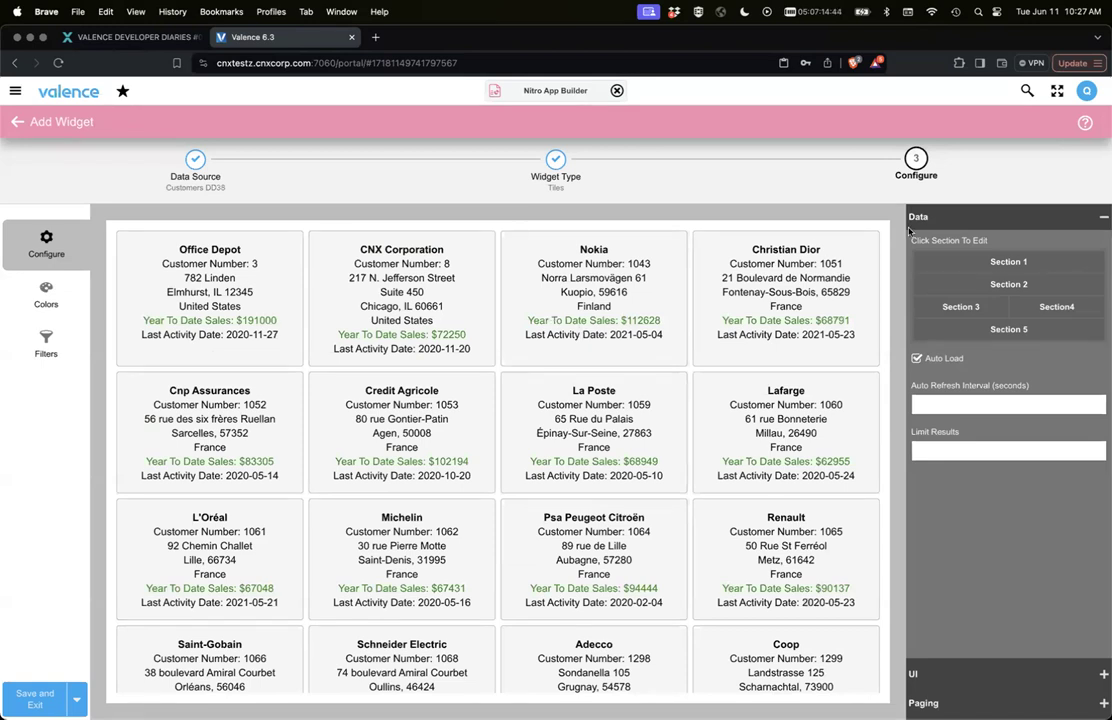
left_click(963, 266)
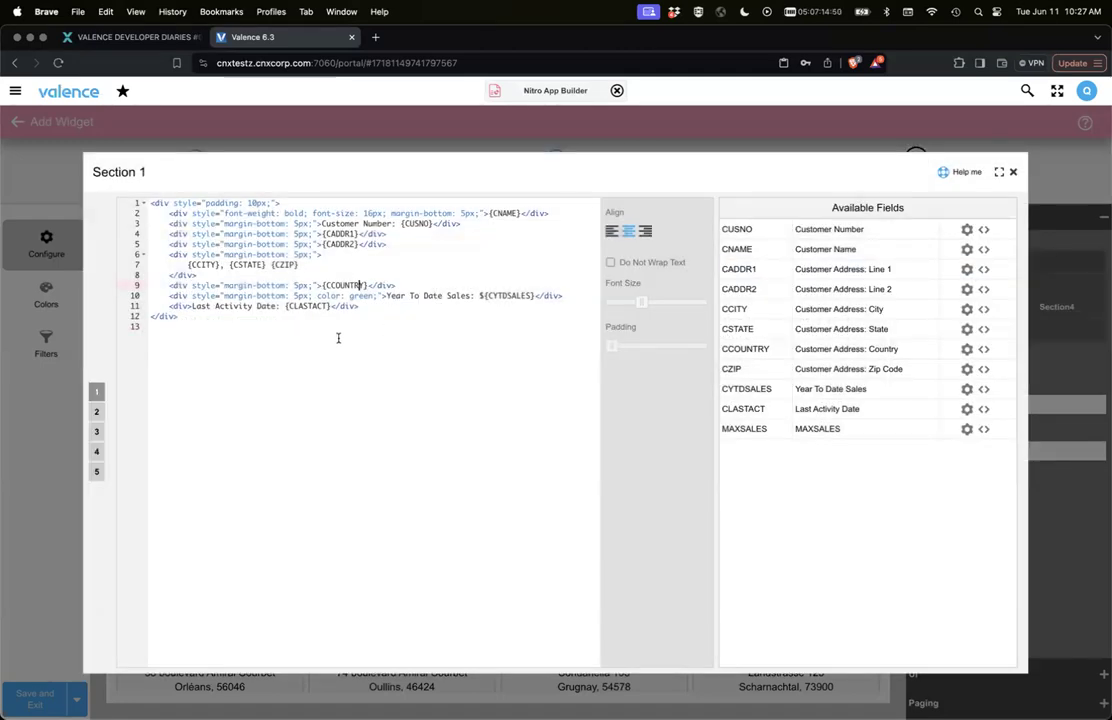
left_click(1014, 173)
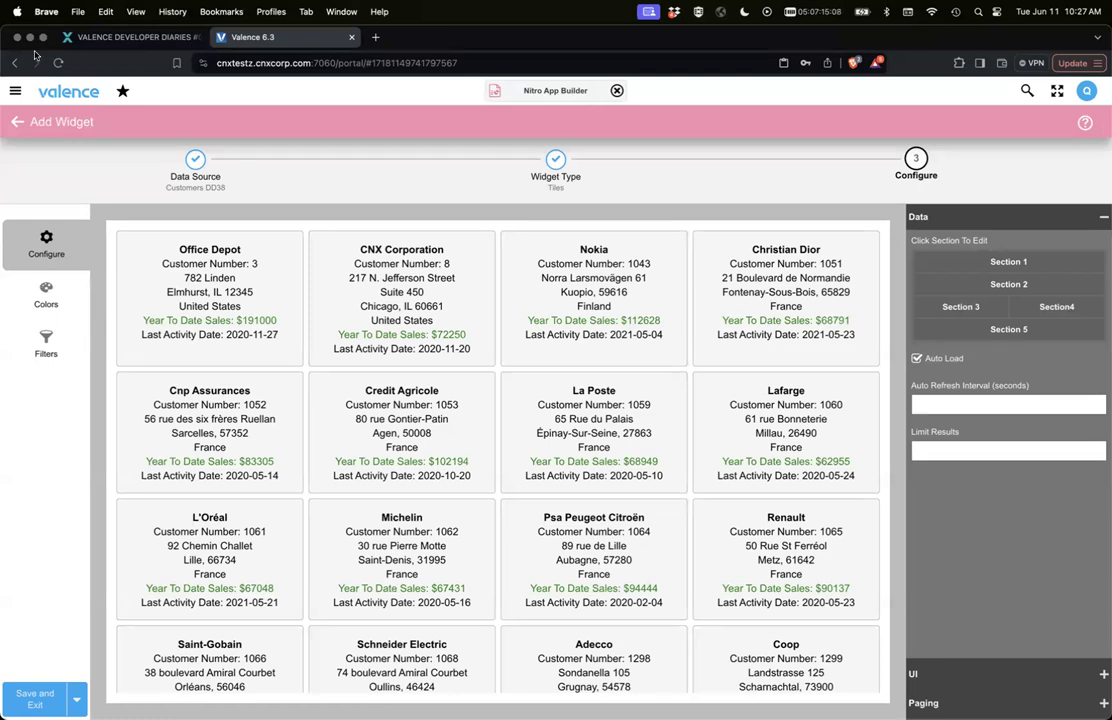
- Leave the tile widget unsaved and start a new grid widget from the Customers DD38 data source
left_click(16, 120)
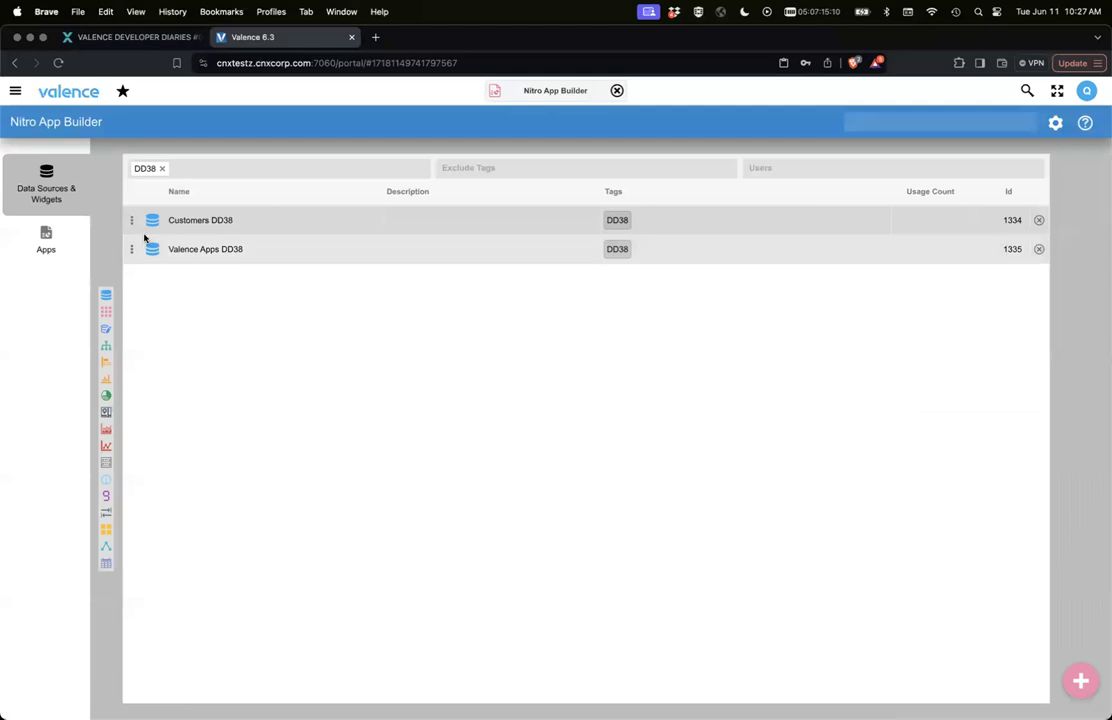
left_click(131, 220)
mouse_move(136, 265)
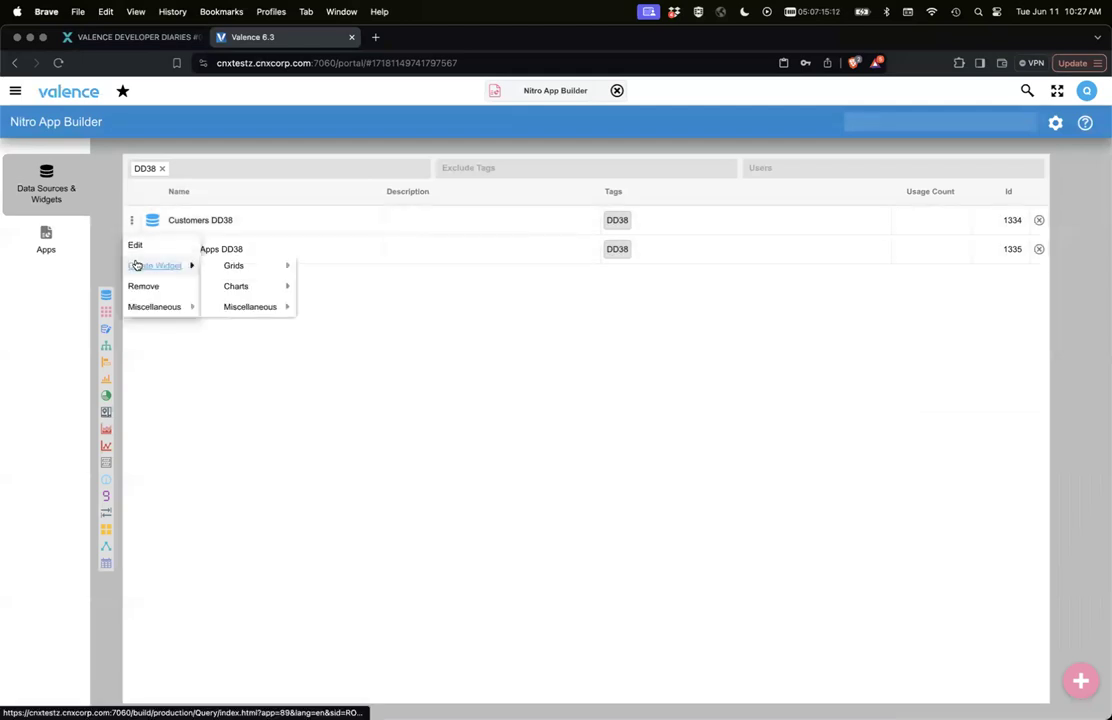
mouse_move(246, 268)
left_click(327, 266)
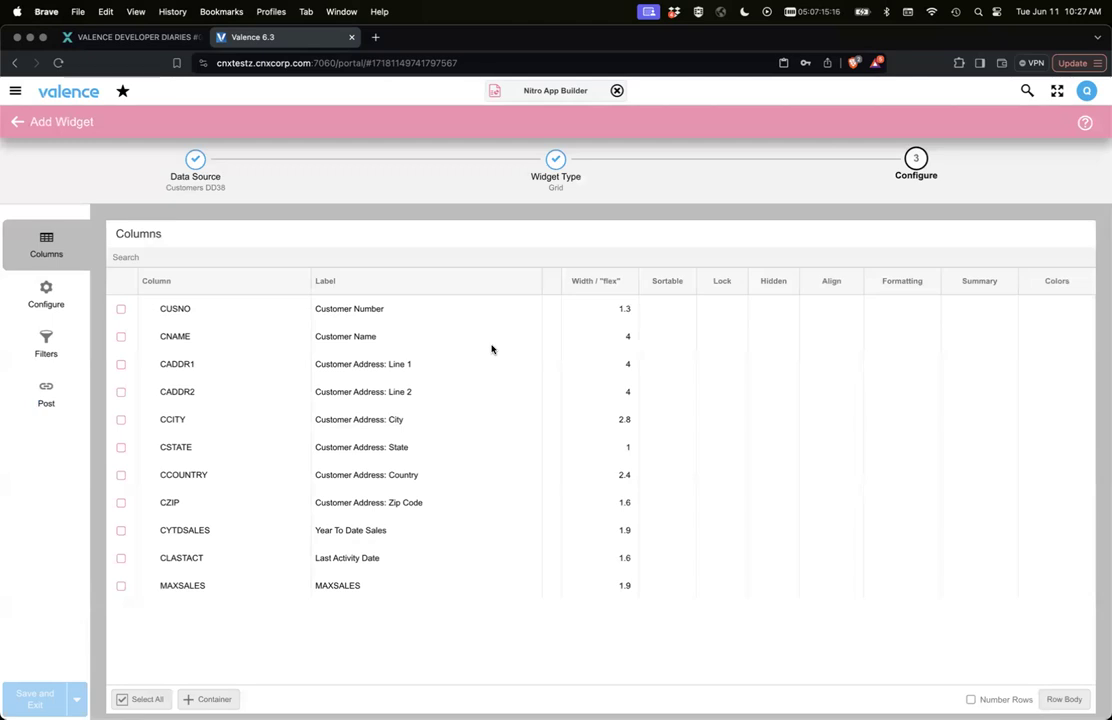
- Include the CUSNO, CYTDSALES and MAXSALES columns in the grid
left_click(121, 311)
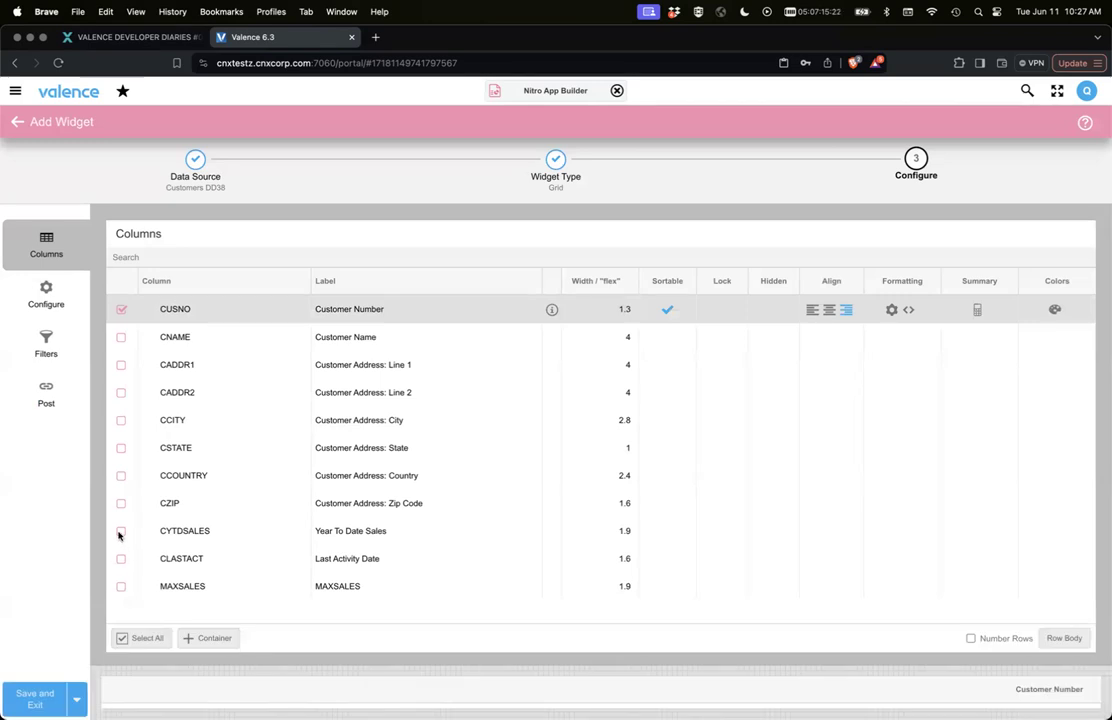
mouse_move(119, 536)
left_click(119, 536)
mouse_move(121, 590)
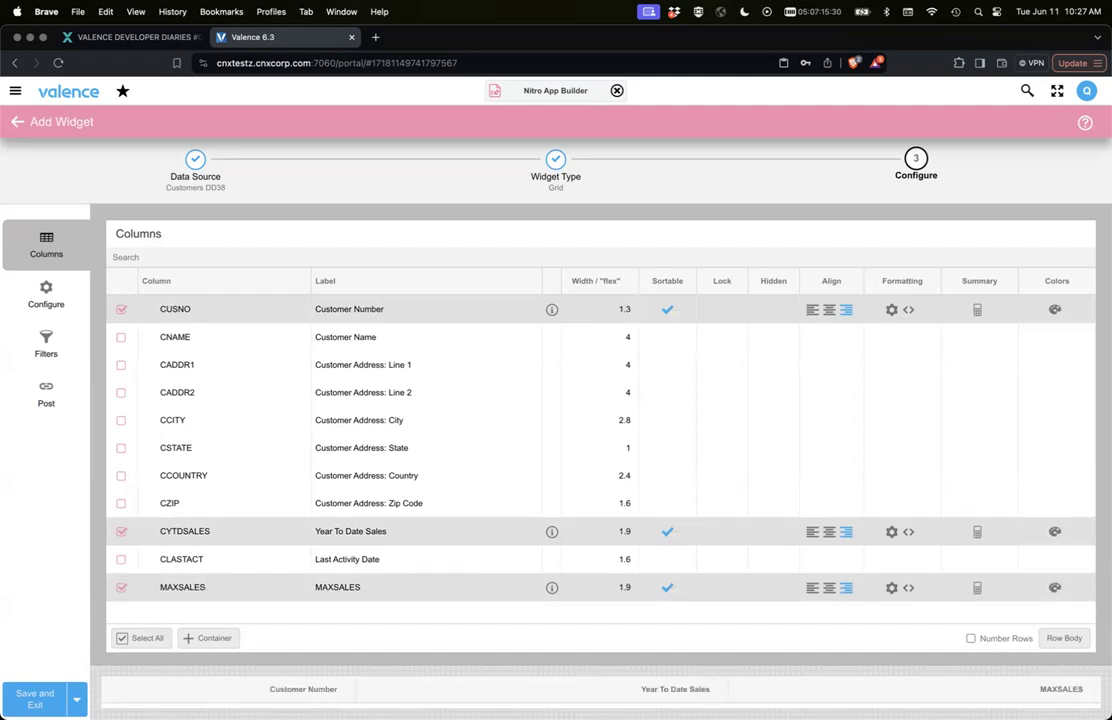
- For MAXSALES's custom formatting code, ask the assistant to "show the percentage of max sales based on year to date sales. below it show a progress bar"
left_click(908, 590)
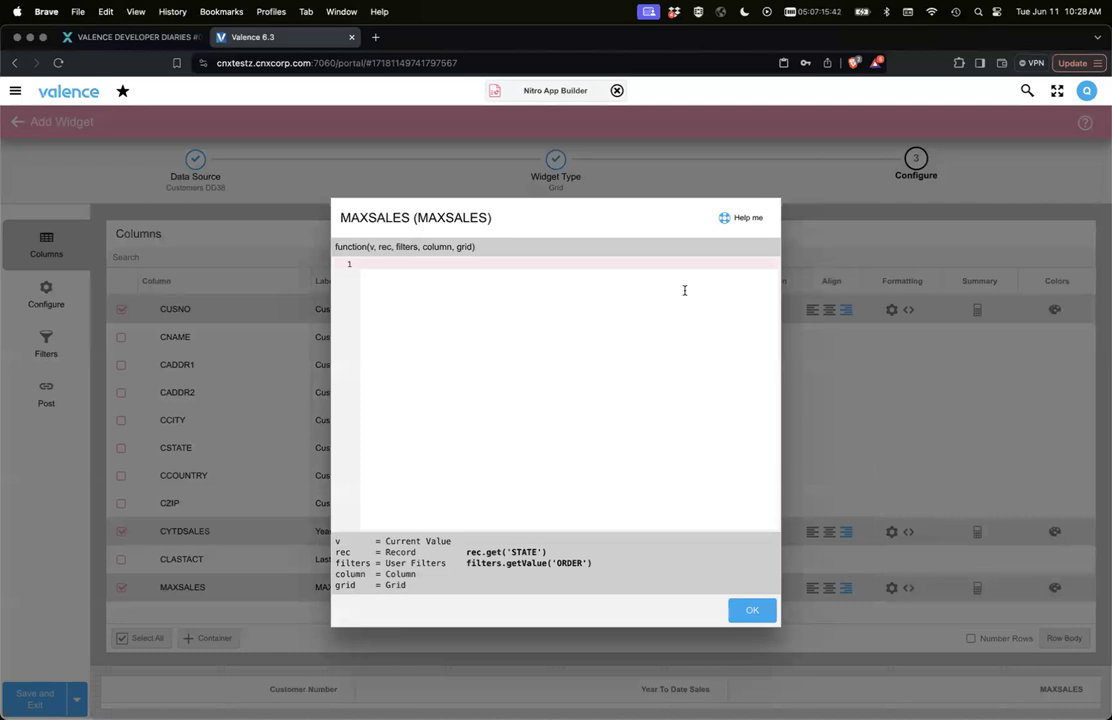
left_click(738, 218)
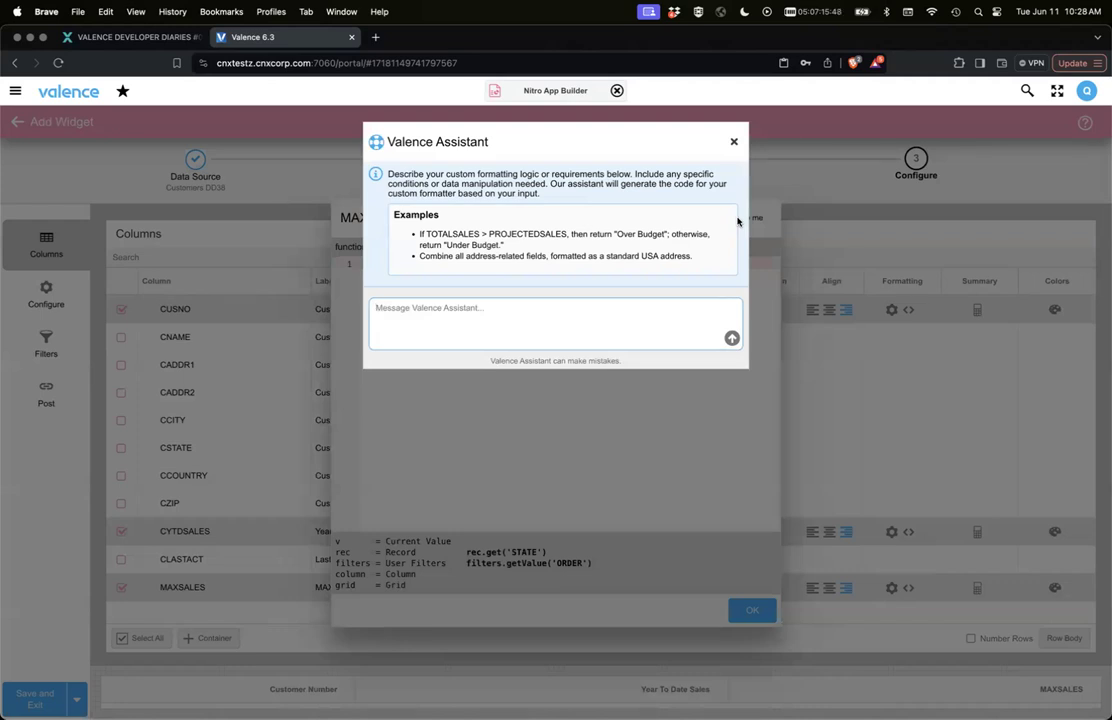
type("show the percentage")
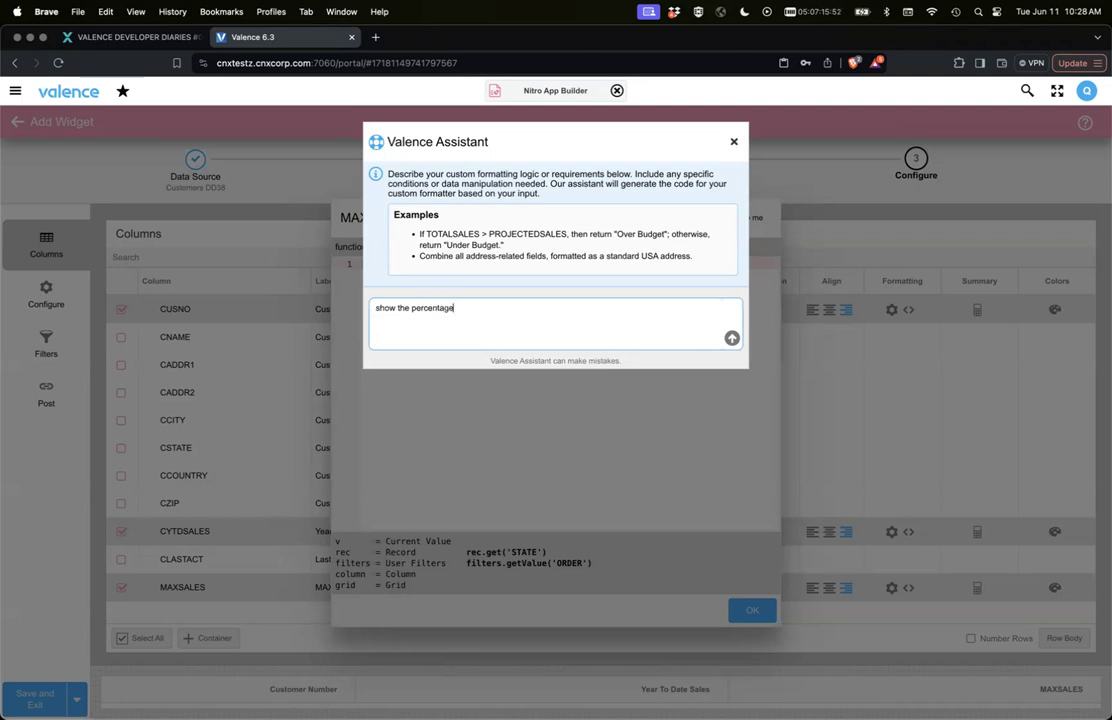
type(" of max s")
key("BackSpace")
type("sal")
key("BackSpace")
key("BackSpace")
key("BackSpace")
type("d on year to date sales")
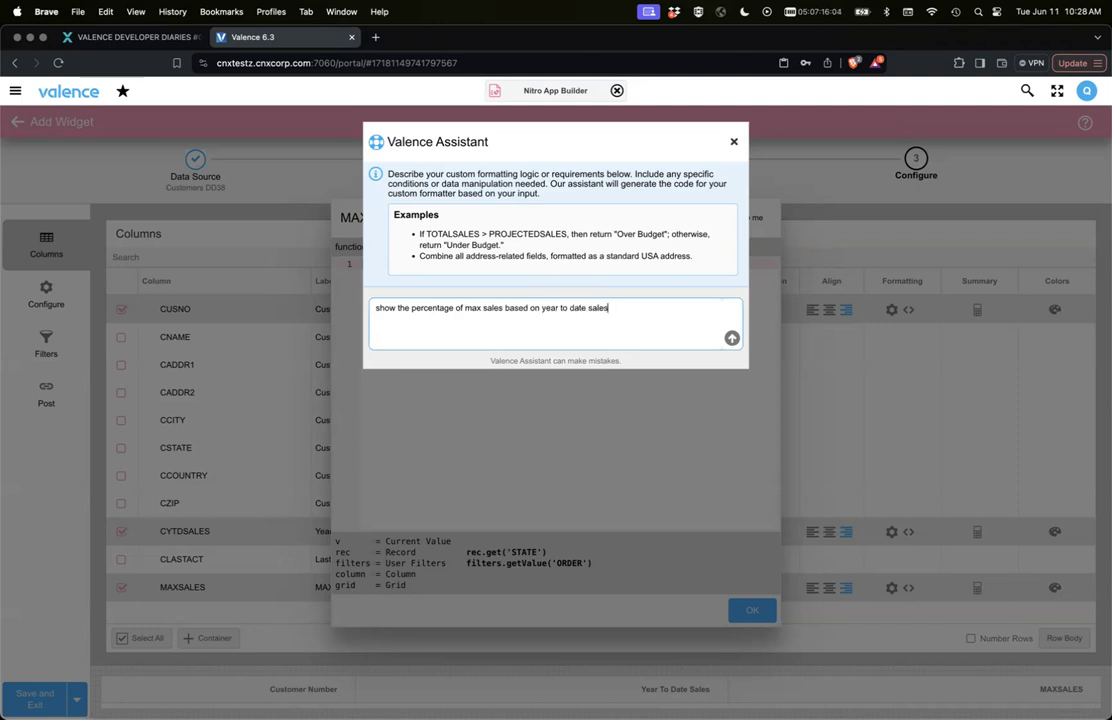
type(". below it show a progress bar")
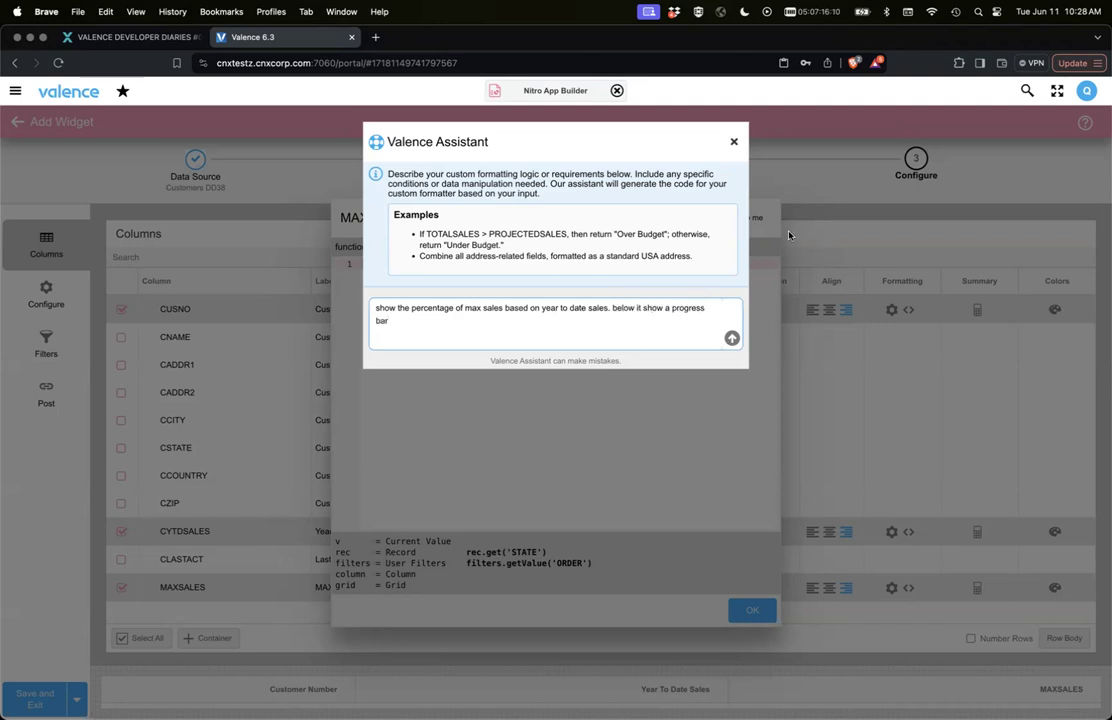
key("Return")
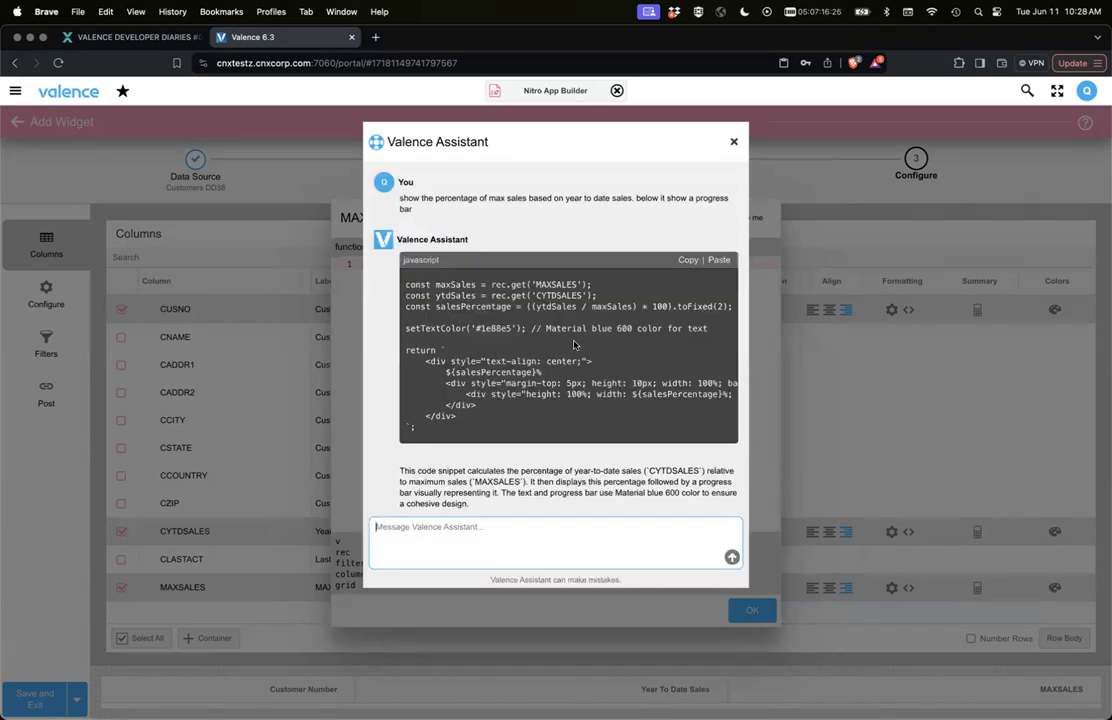
- Insert the assistant's percentage and progress bar code as the MAXSALES formatter and preview the grid rows
left_click(715, 260)
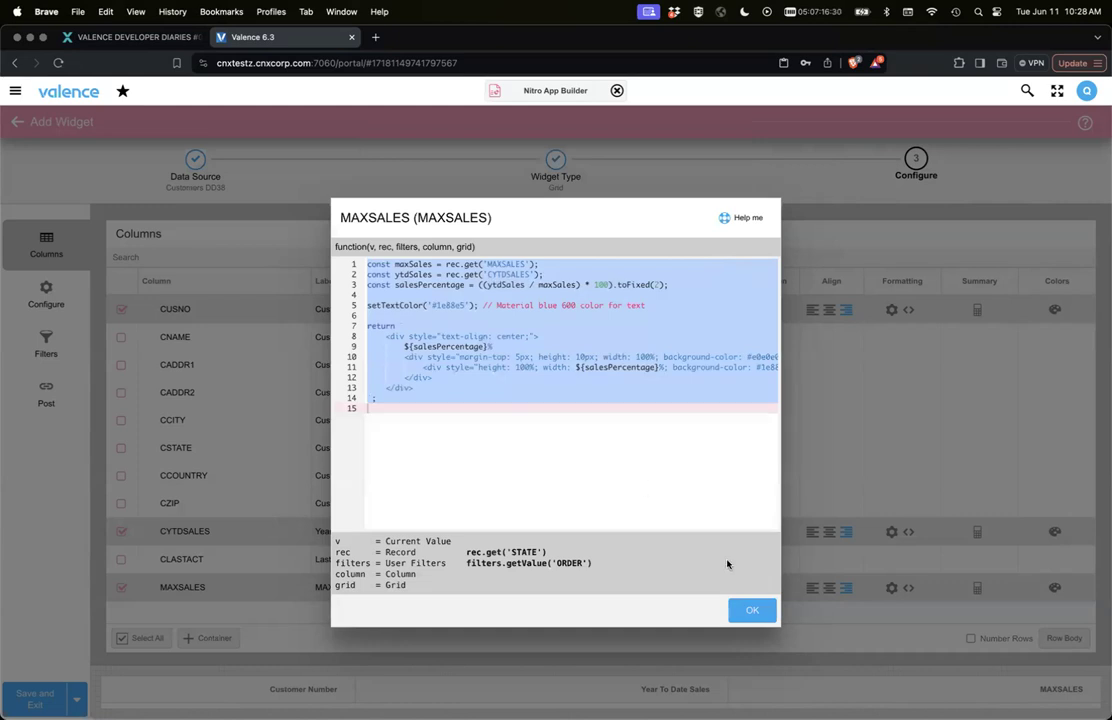
left_click(758, 611)
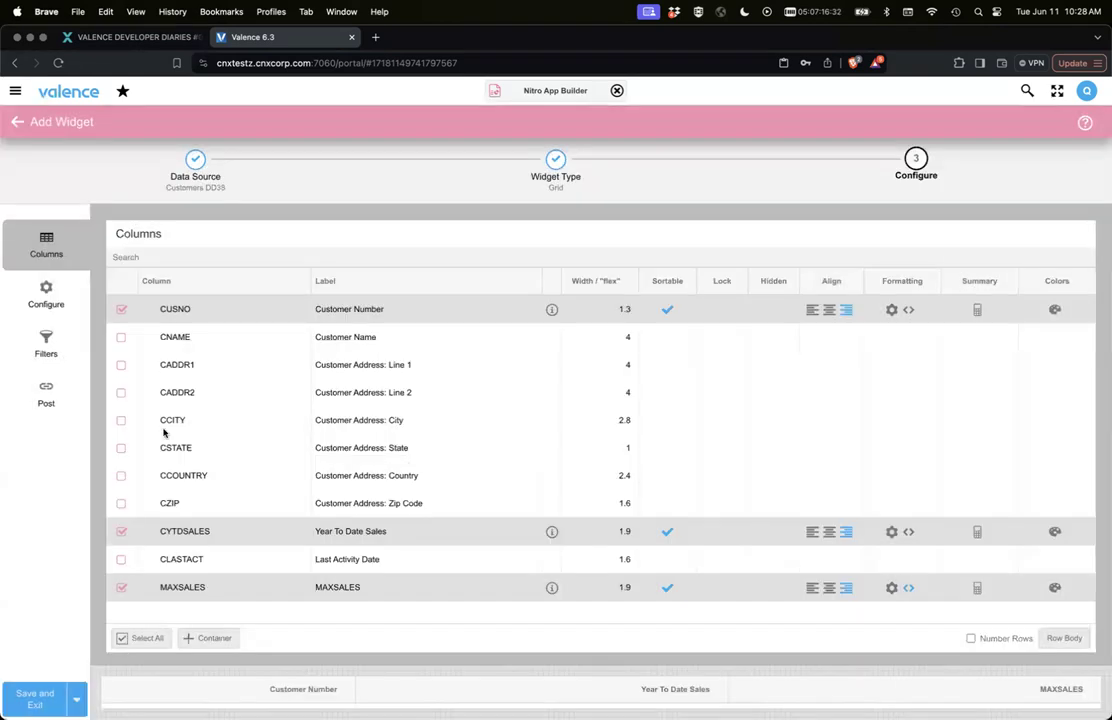
left_click(36, 299)
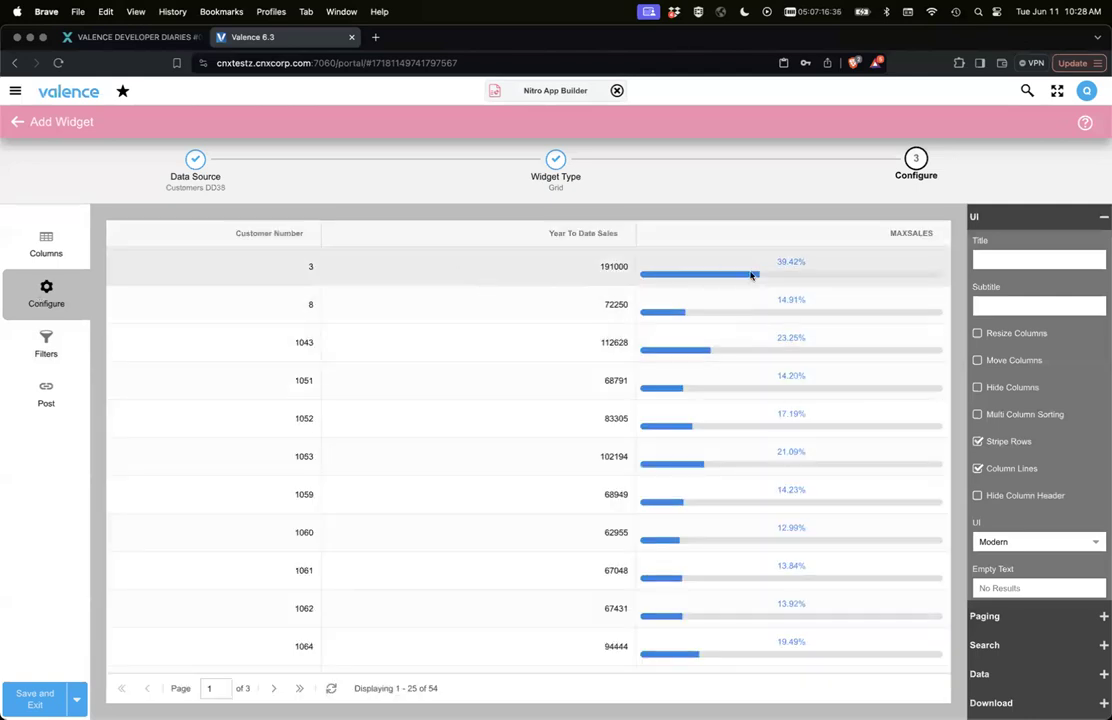
scroll(740, 325, "down", 5)
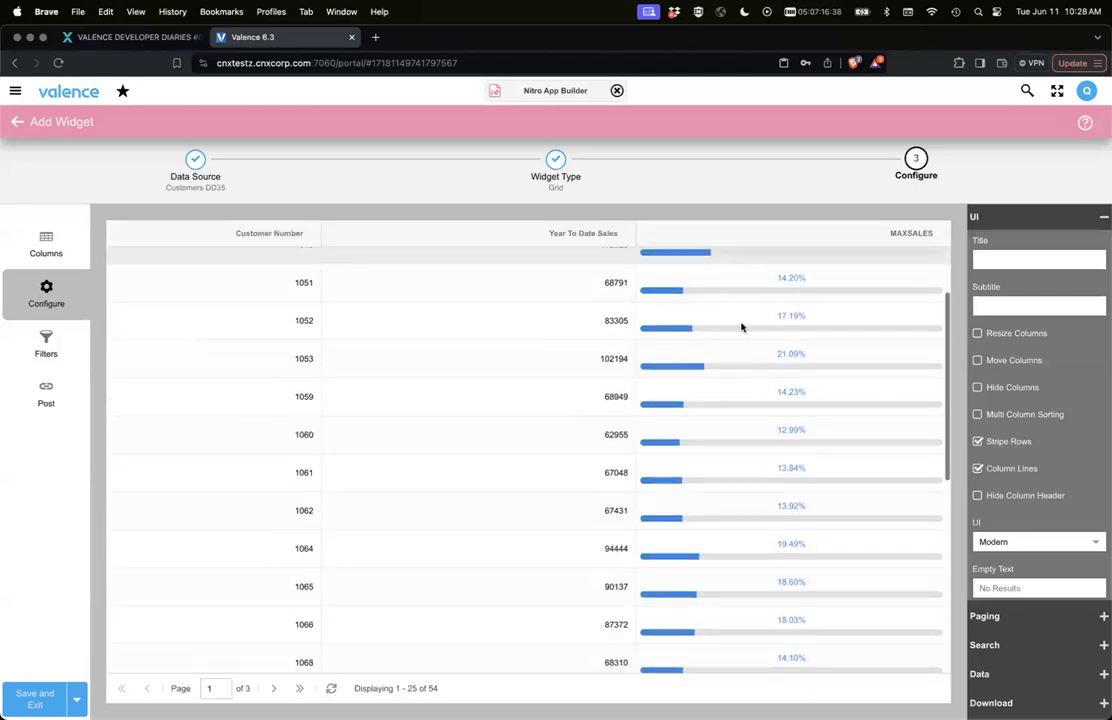
scroll(741, 327, "up", 5)
scroll(741, 327, "up", 1)
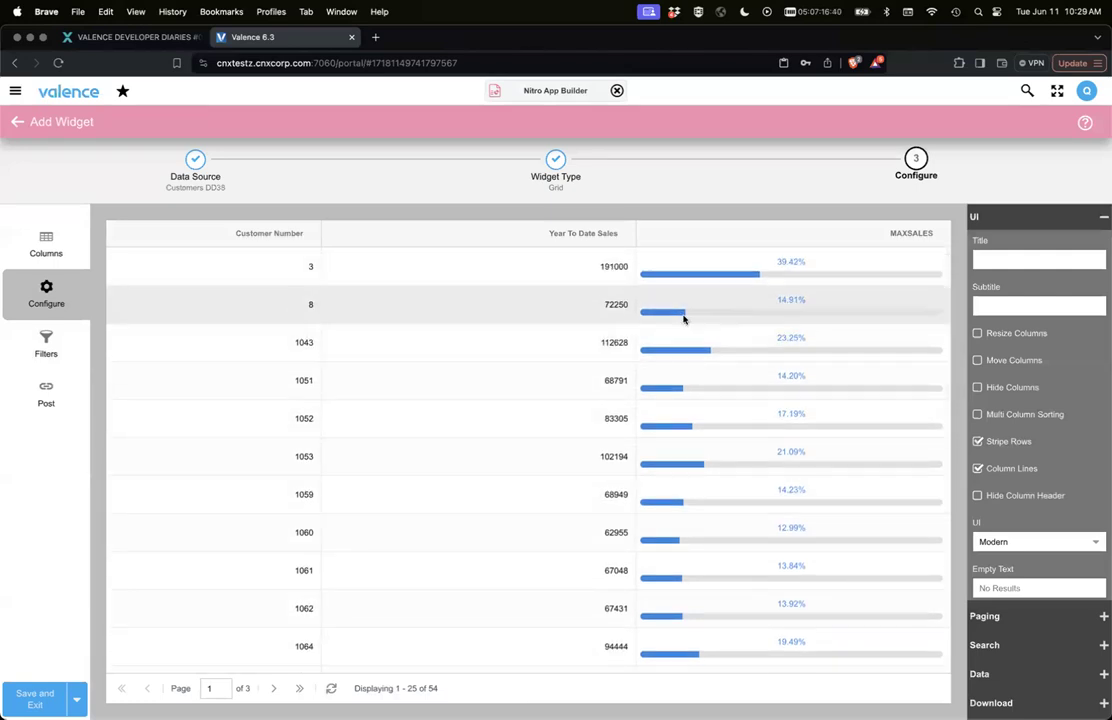
- Reopen the MAXSALES formatting code and ask the assistant to "color the progress bar based on the percentage"
left_click(26, 245)
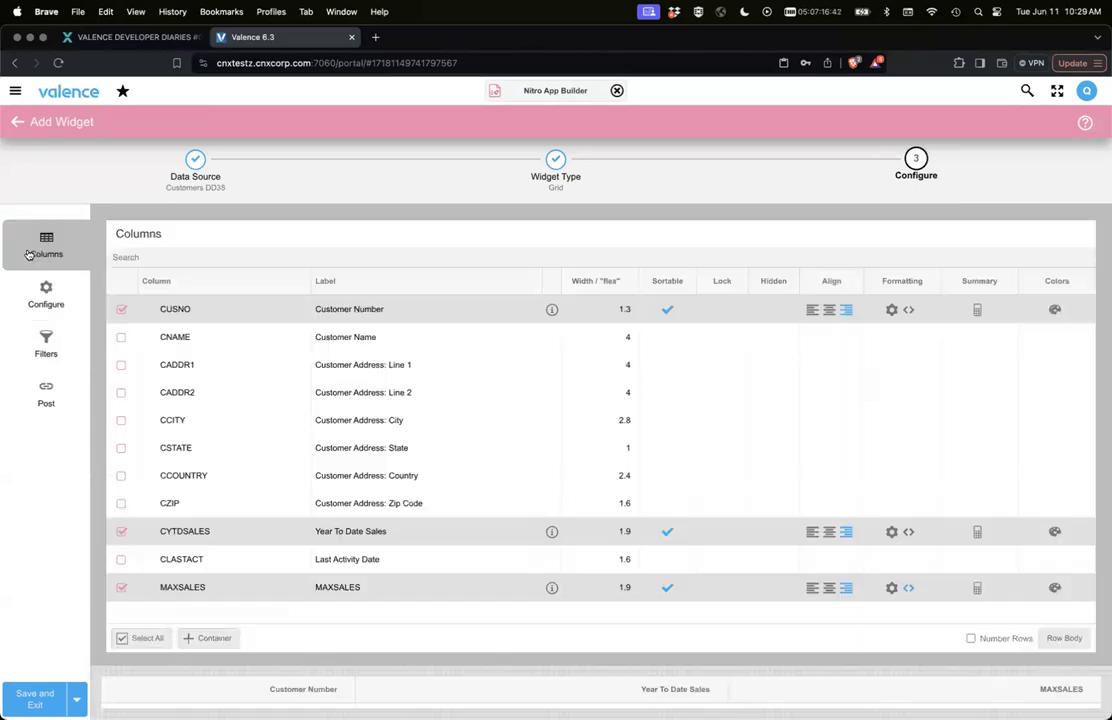
left_click(908, 587)
left_click(539, 449)
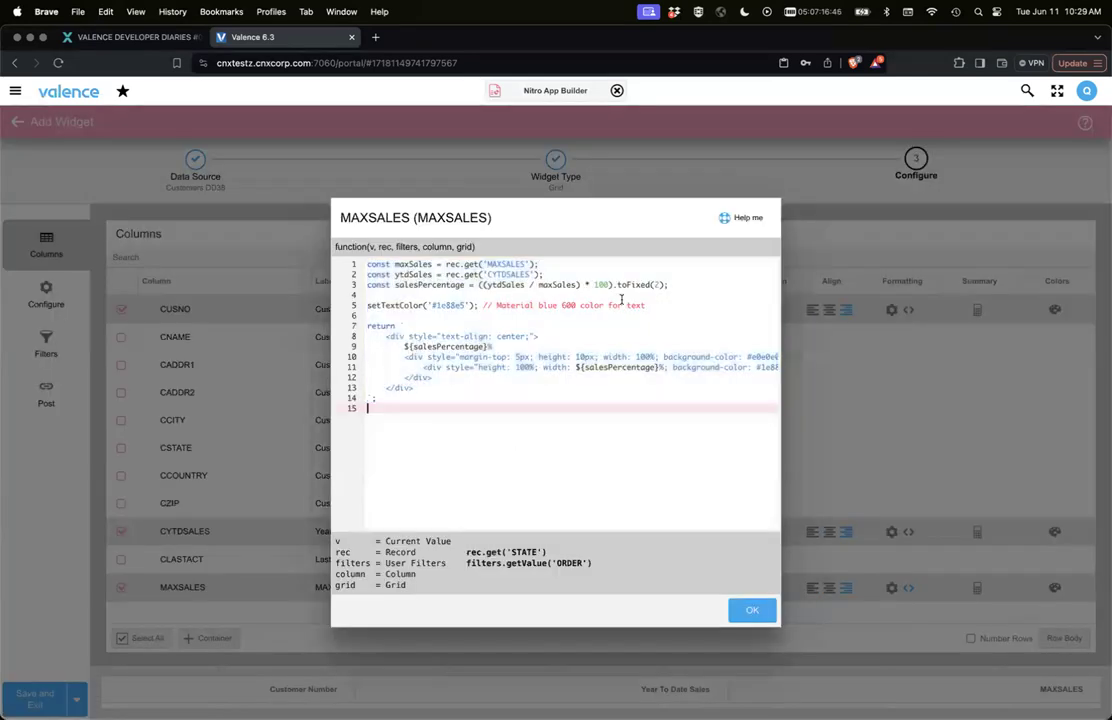
left_click(742, 217)
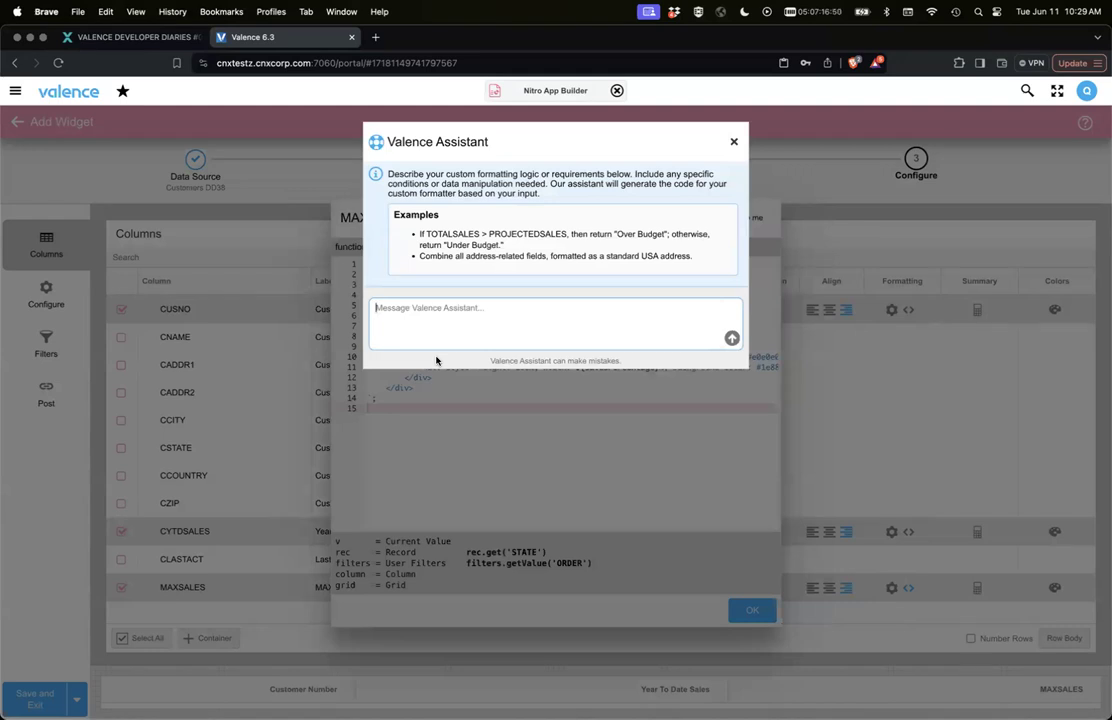
type("color the progress bar based on the per")
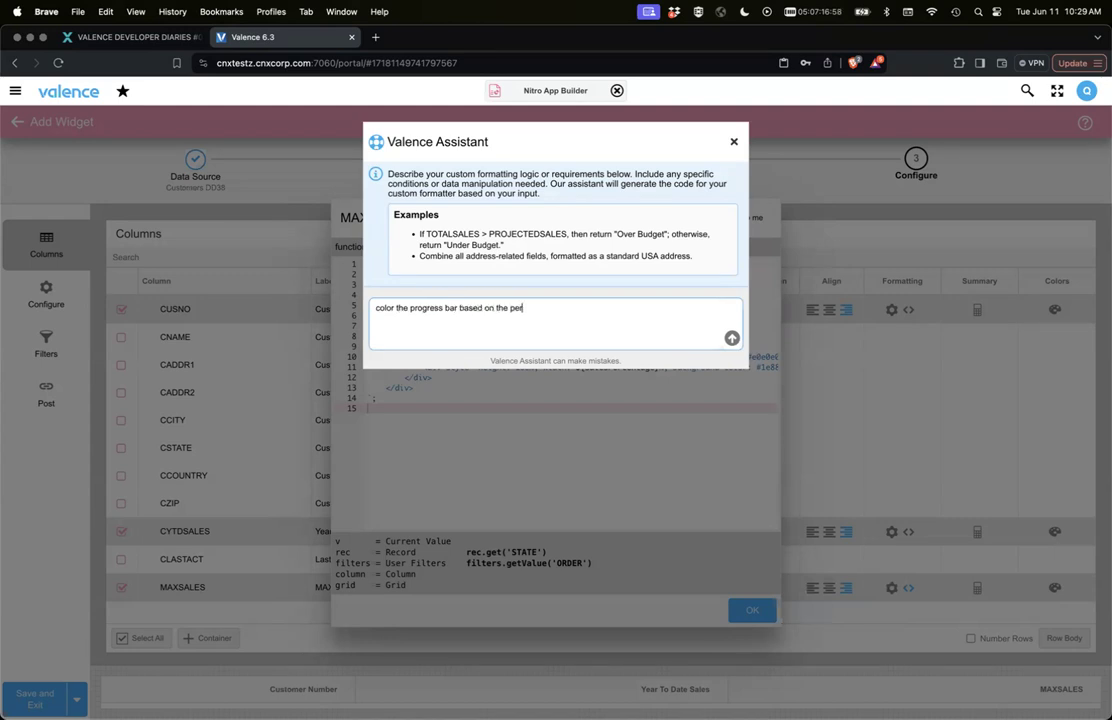
type("centage")
key("Return")
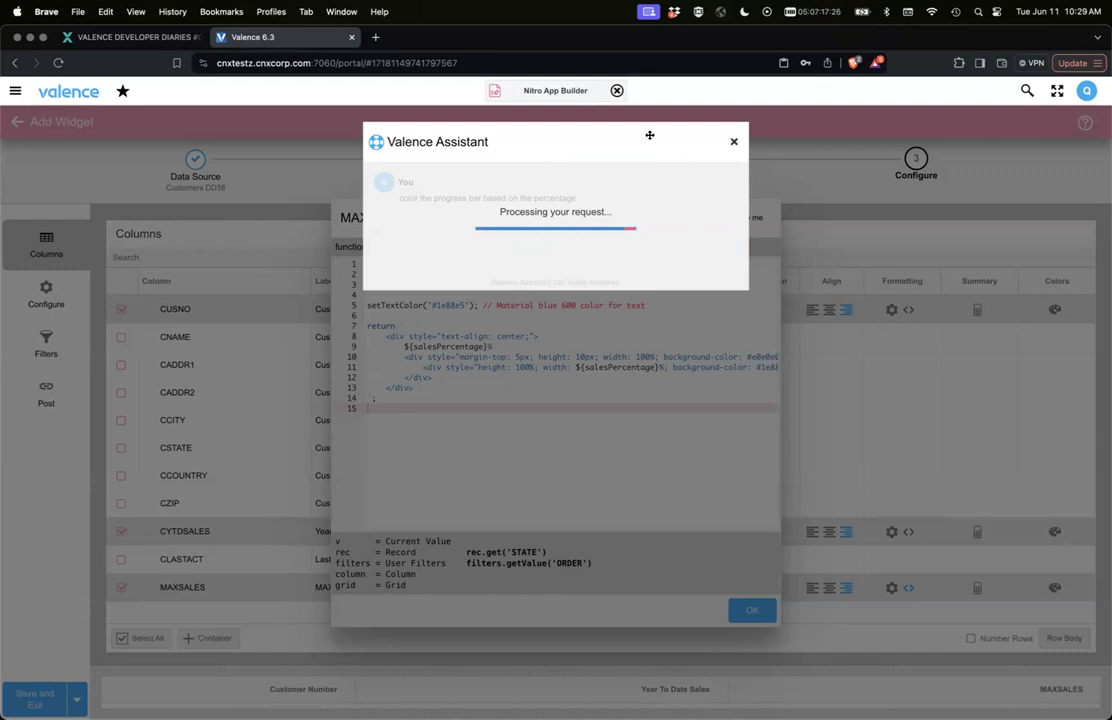
- Review the assistant's percentage-based bar color code, insert it into the MAXSALES formatter and preview the grid
scroll(521, 317, "up", 4)
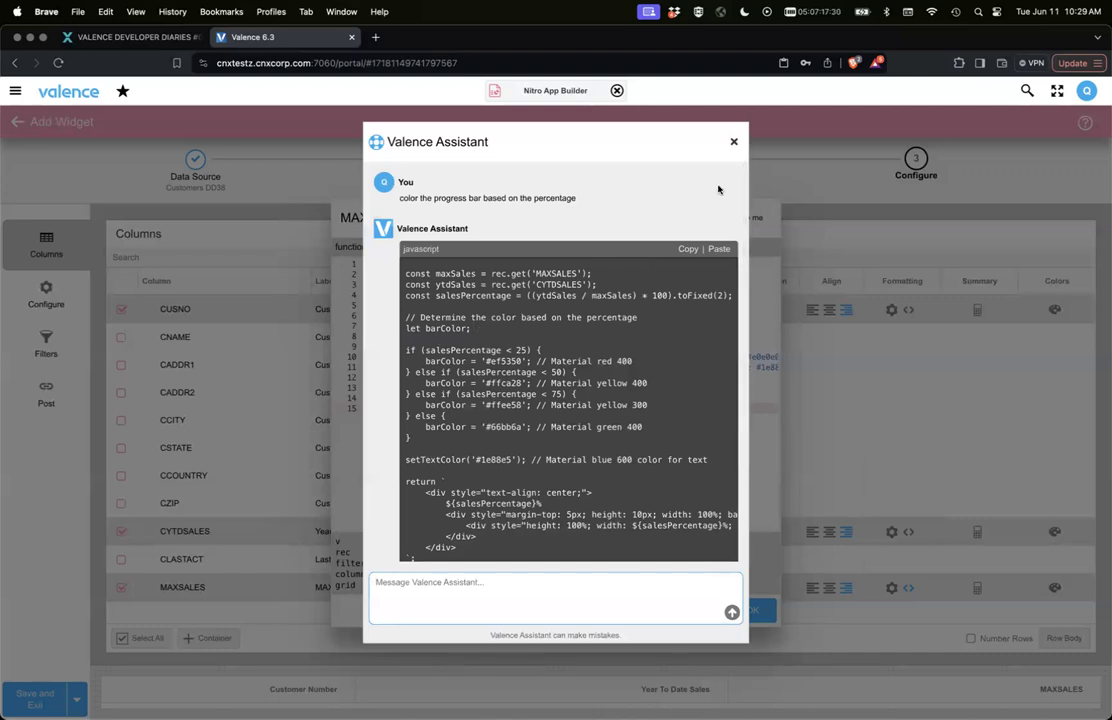
scroll(620, 225, "down", 2)
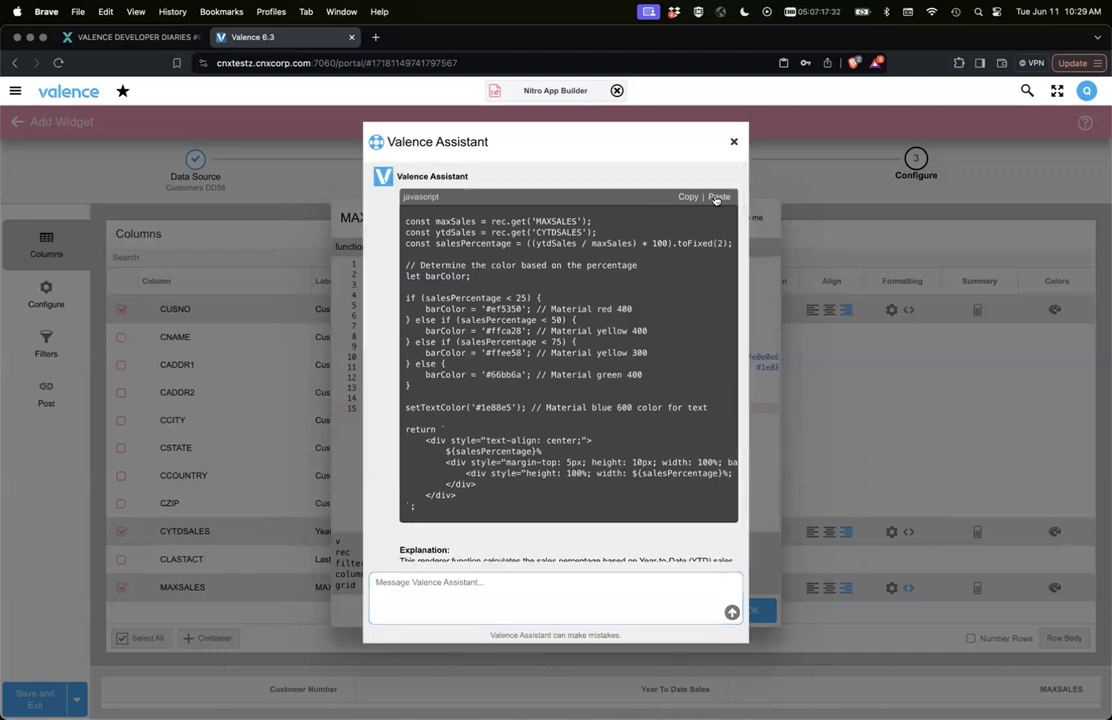
left_click(719, 196)
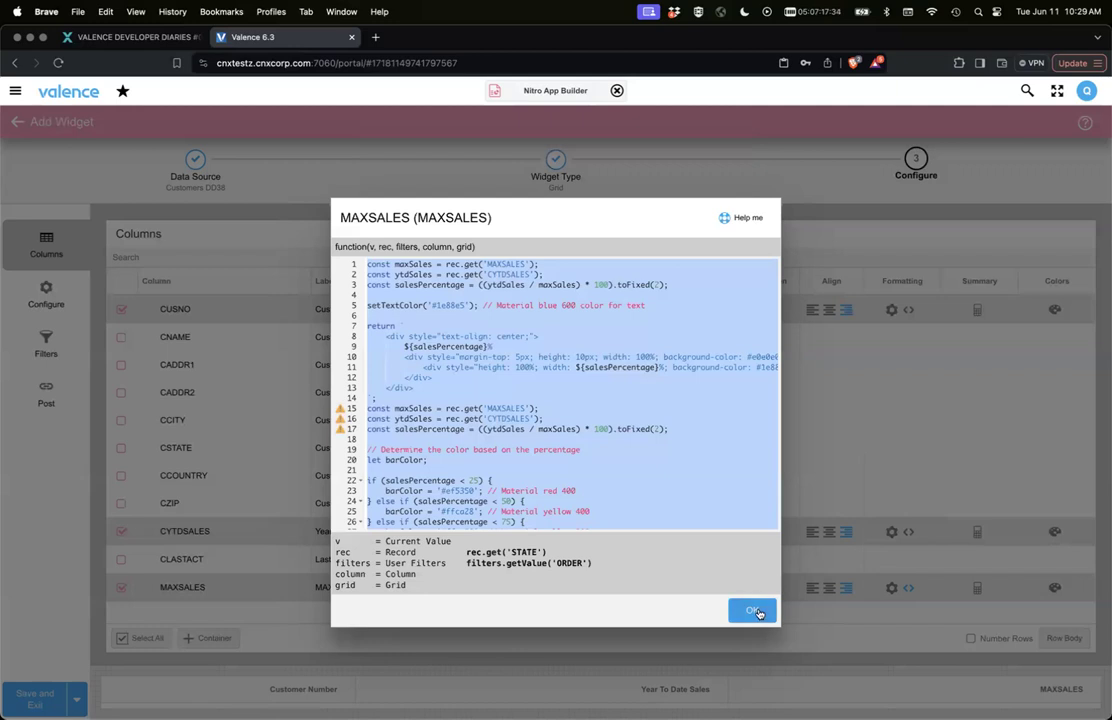
left_click(751, 610)
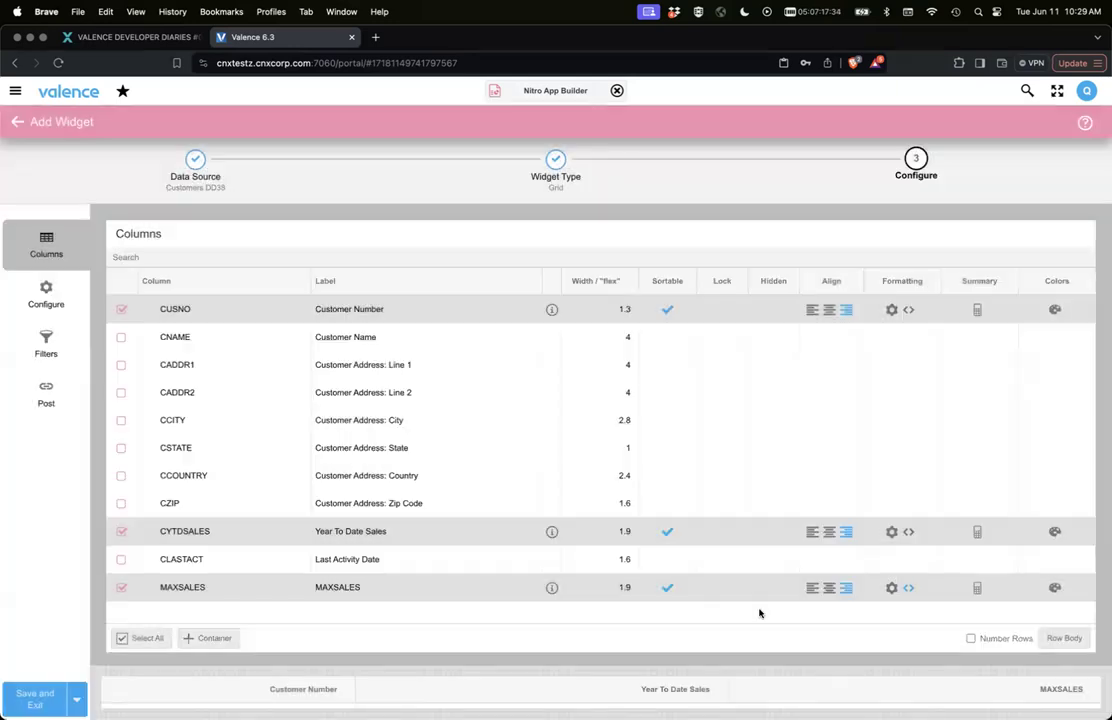
left_click(44, 303)
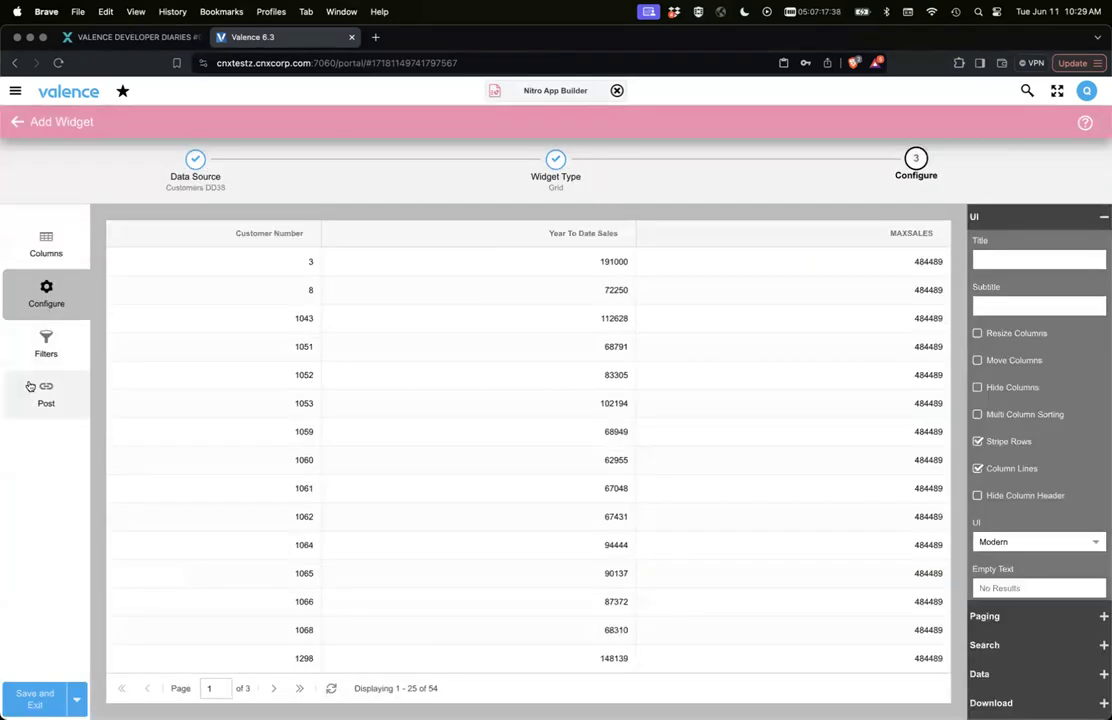
- Examine MAXSALES's custom formatting code from start to end for repeated declarations and the percentage-based bar color logic
left_click(40, 243)
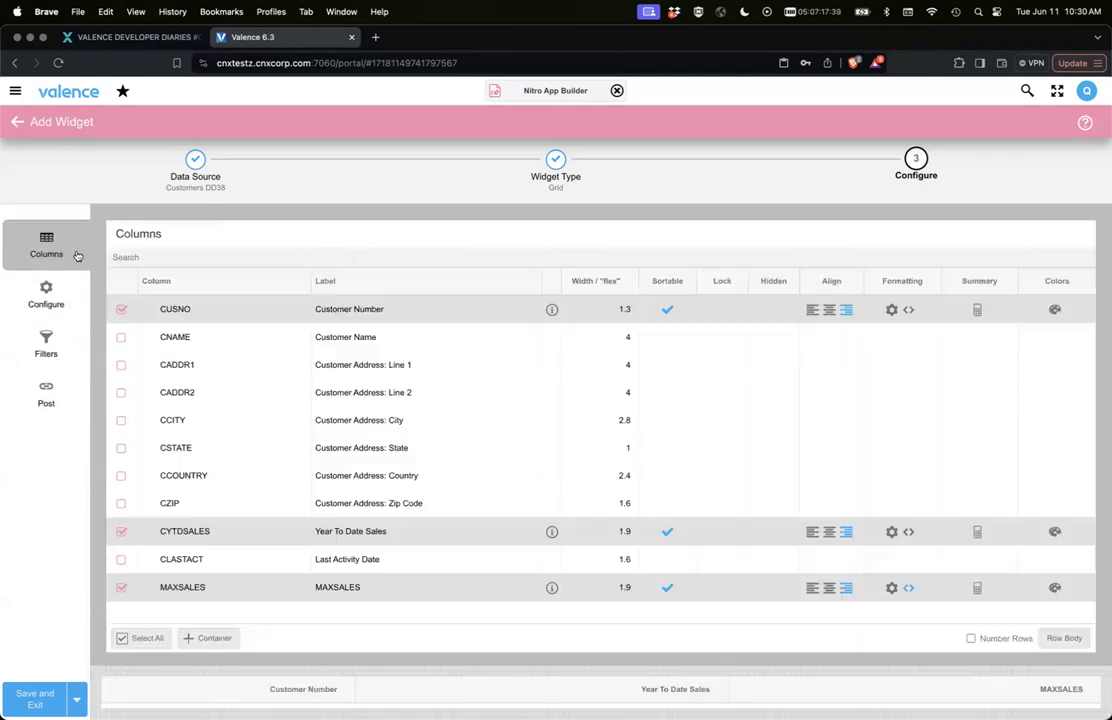
left_click(908, 587)
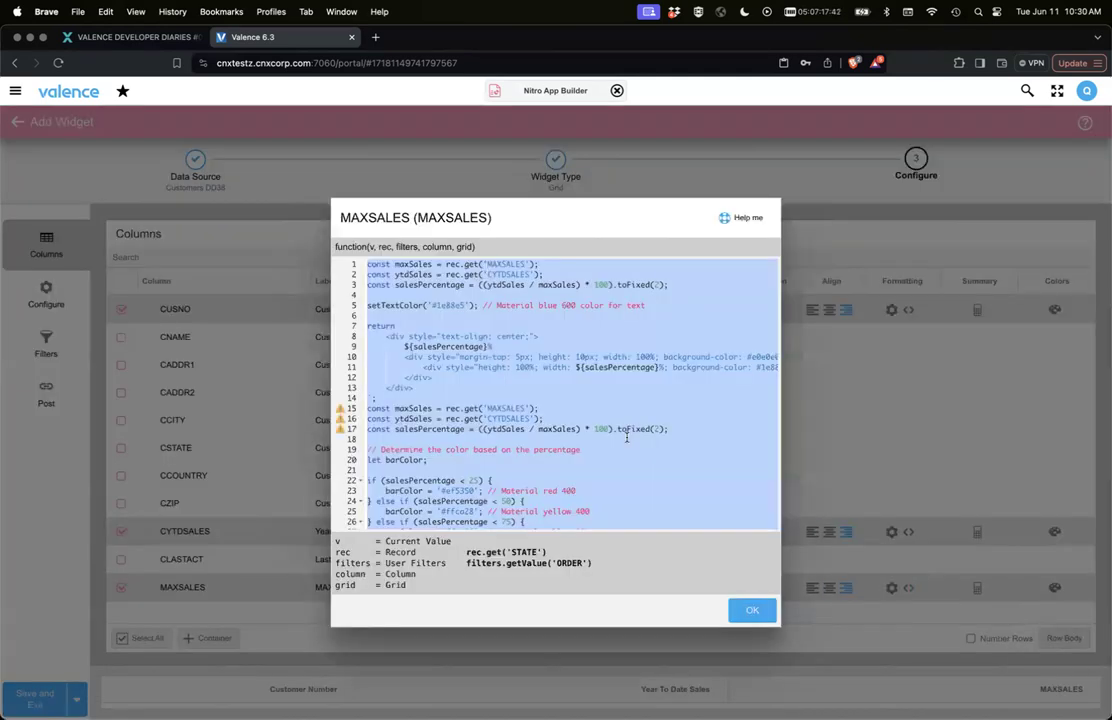
scroll(627, 437, "down", 2)
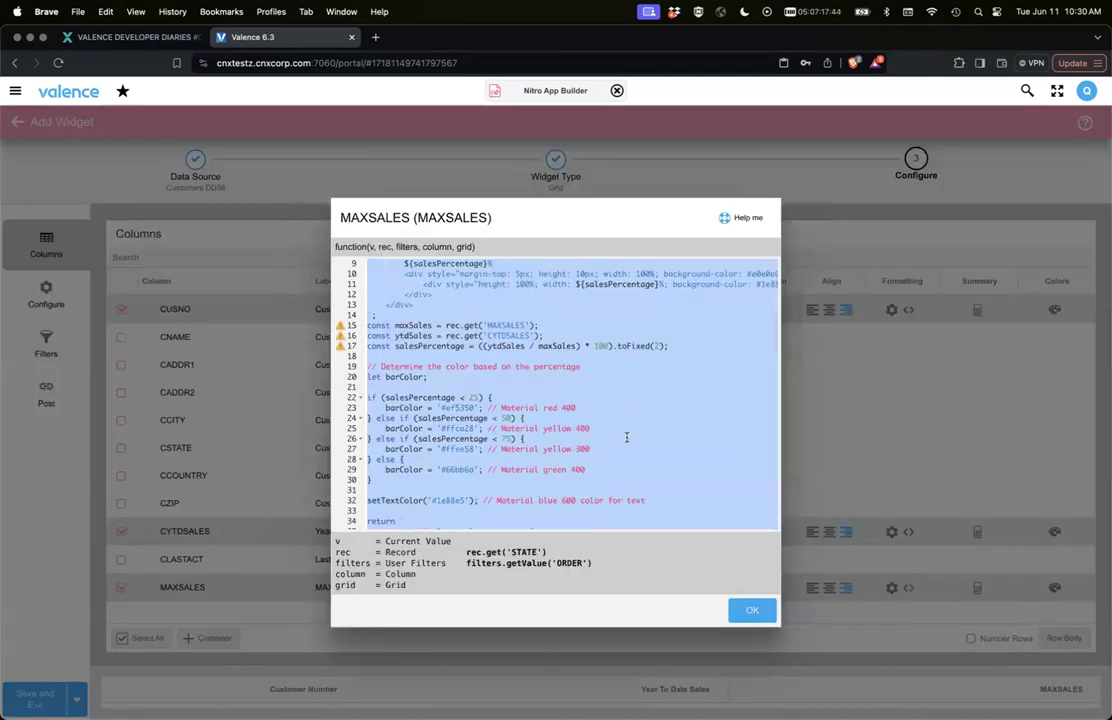
scroll(627, 437, "down", 2)
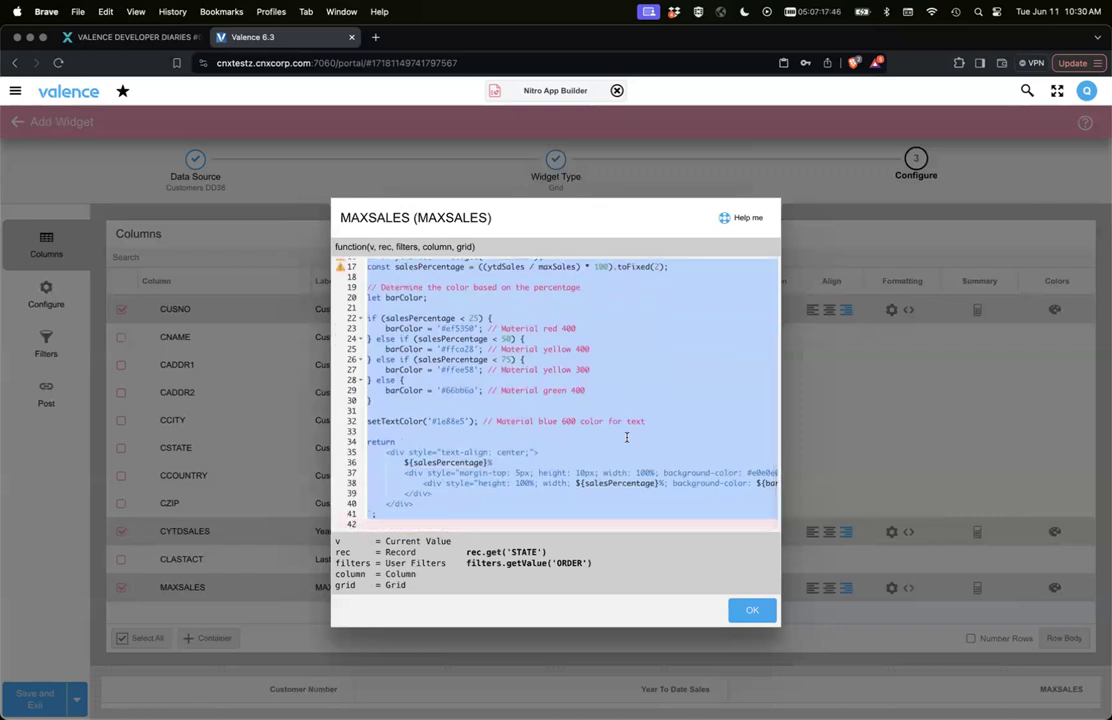
scroll(627, 437, "up", 4)
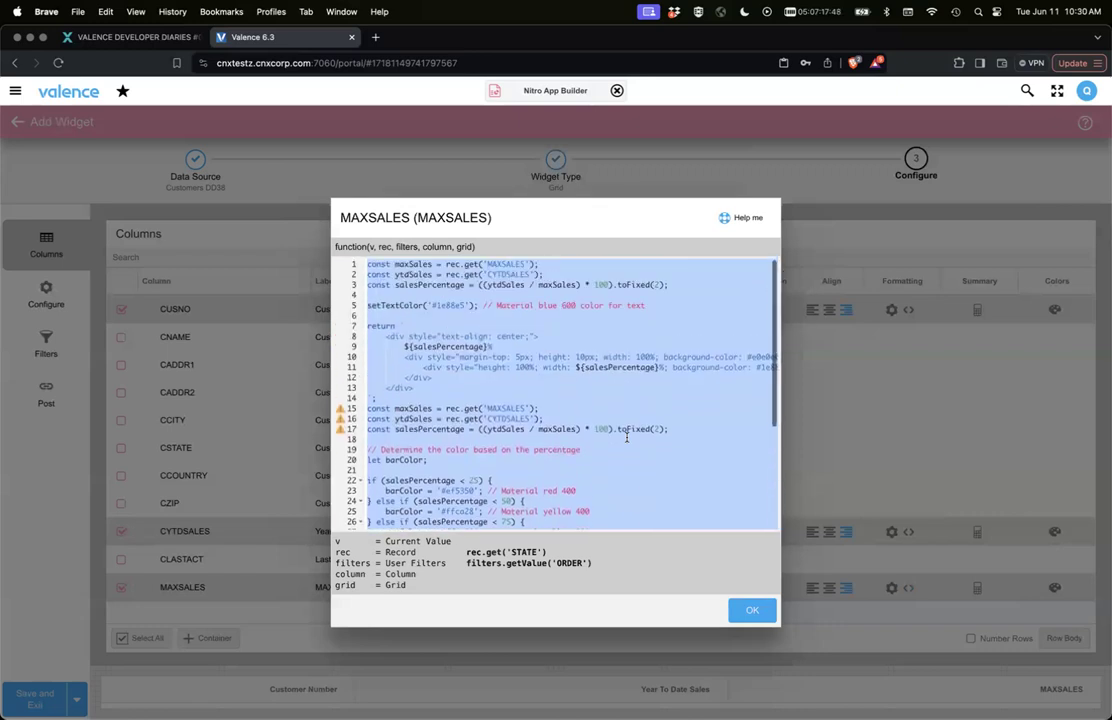
scroll(627, 437, "down", 3)
scroll(627, 437, "down", 2)
left_click(627, 437)
key("ctrl+z")
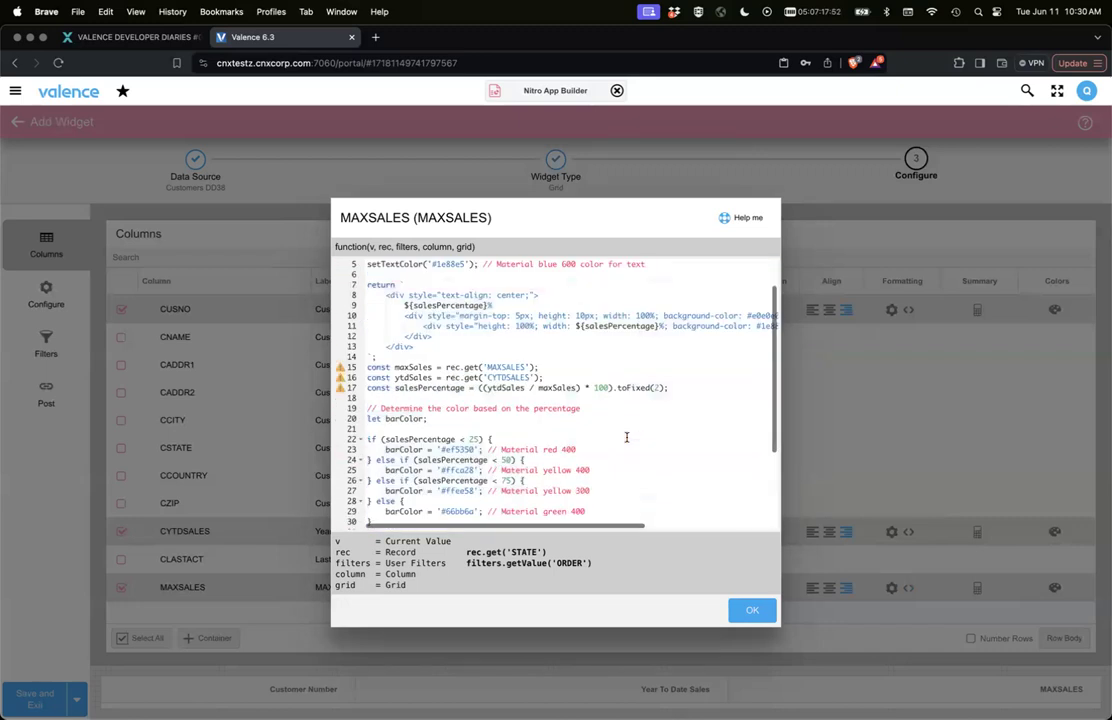
scroll(627, 437, "up", 1)
left_click(439, 408)
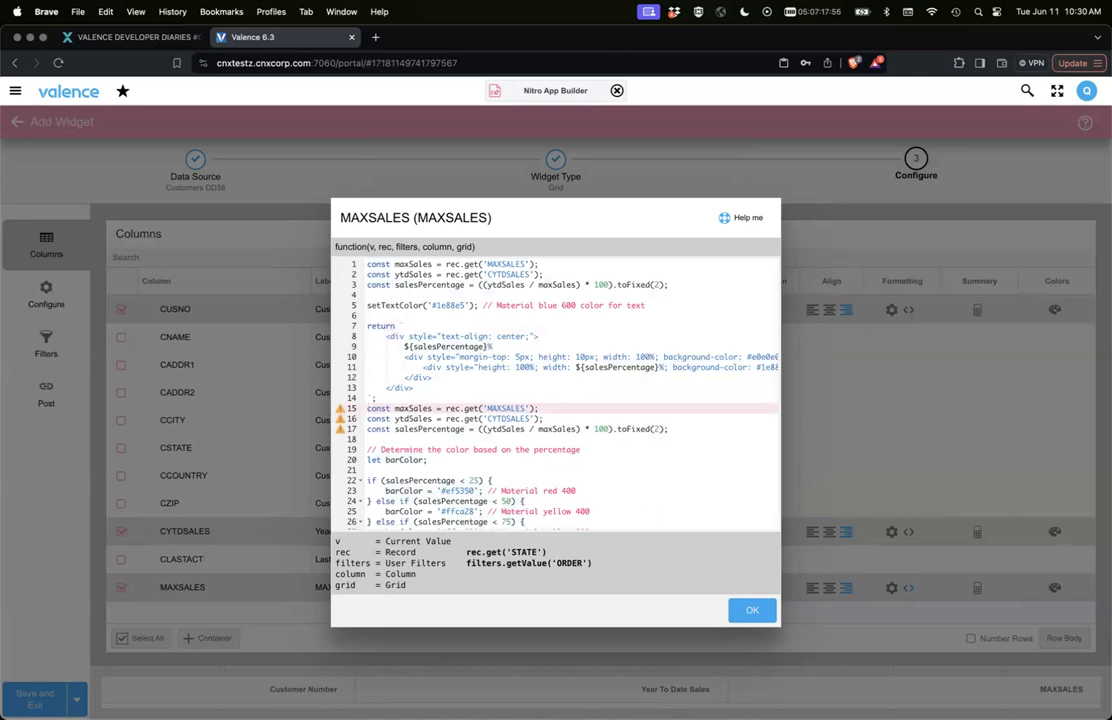
scroll(555, 395, "down", 5)
scroll(555, 395, "up", 5)
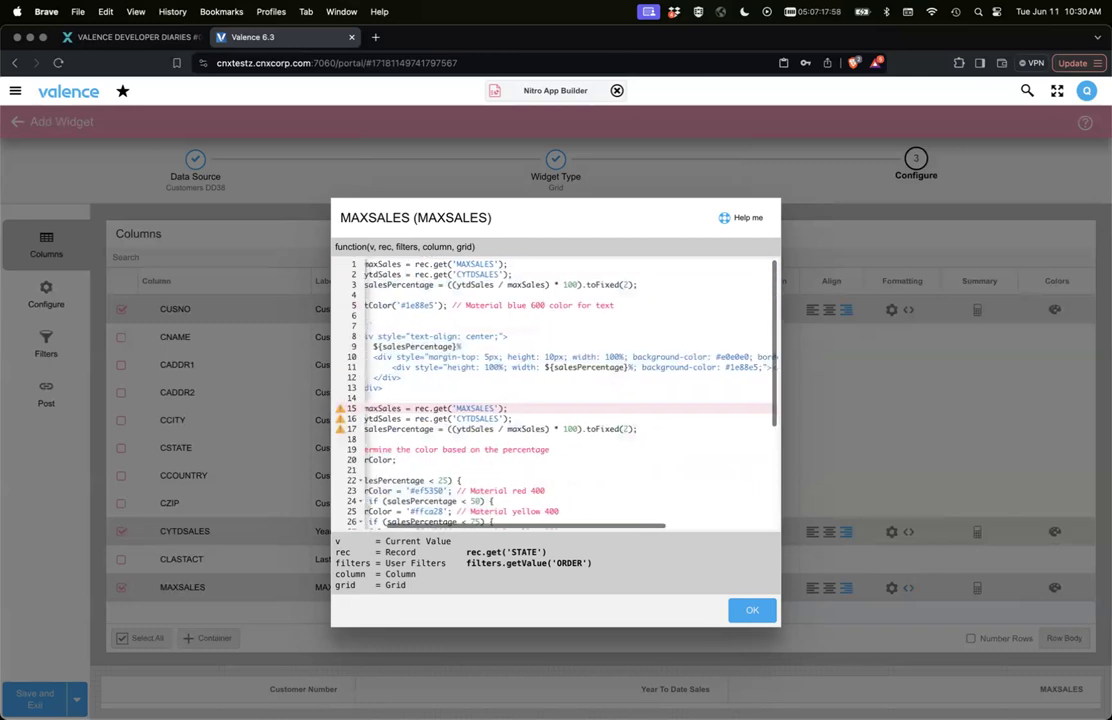
scroll(555, 395, "down", 1)
scroll(555, 395, "down", 3)
scroll(555, 395, "up", 3)
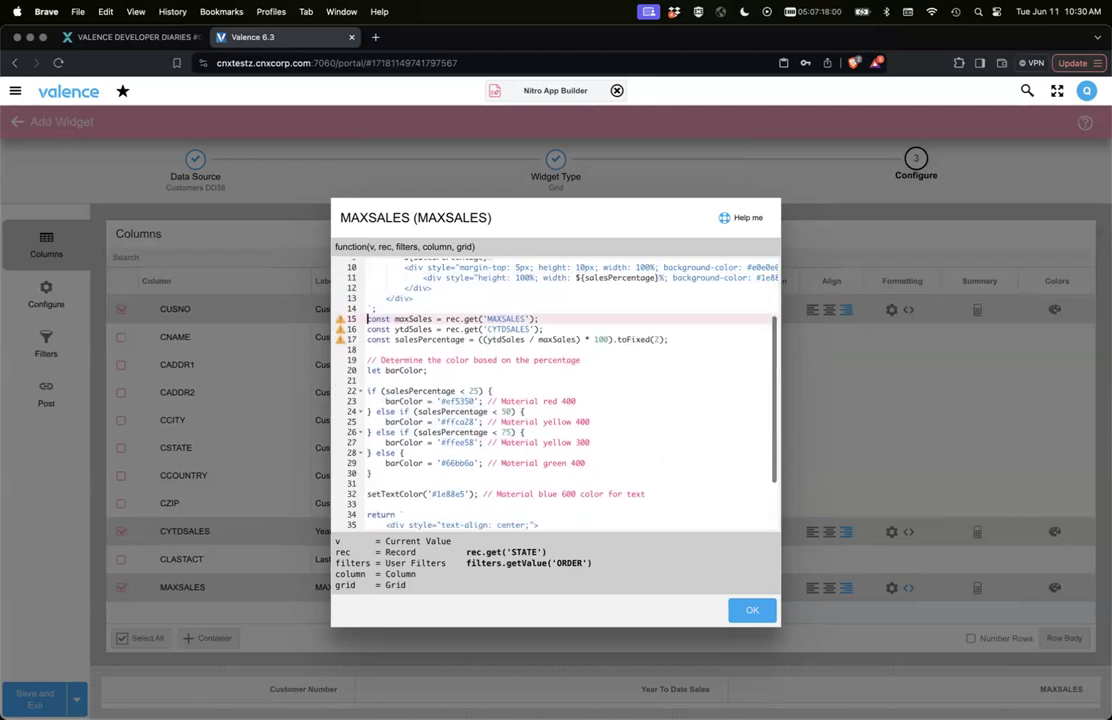
scroll(450, 380, "up", 1)
- Delete everything above the "Determine the color based on the percentage" comment in the MAXSALES formatter, save it and preview the grid
left_click(420, 449)
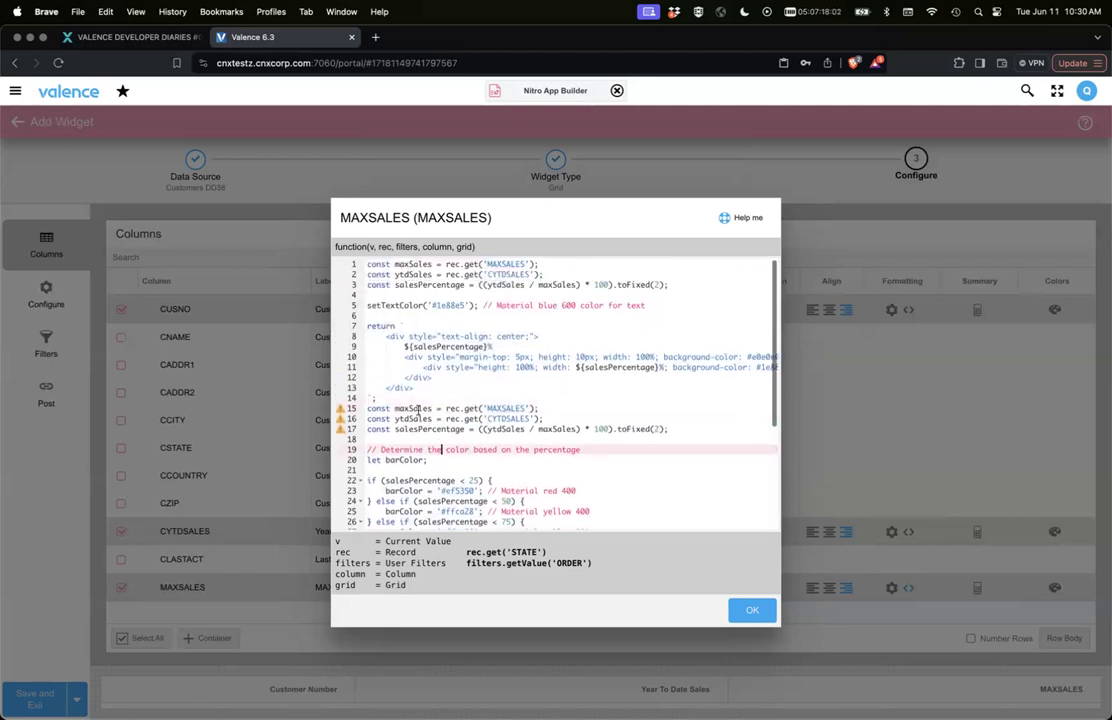
key("super+shift+Up")
key("BackSpace")
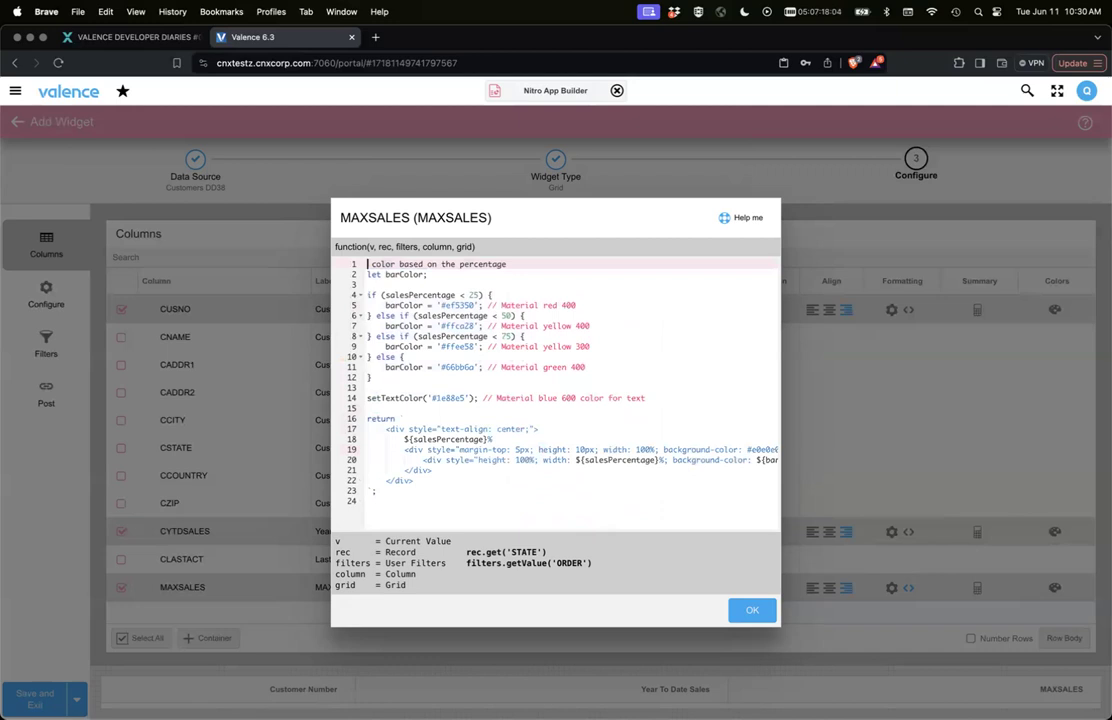
key("super+z")
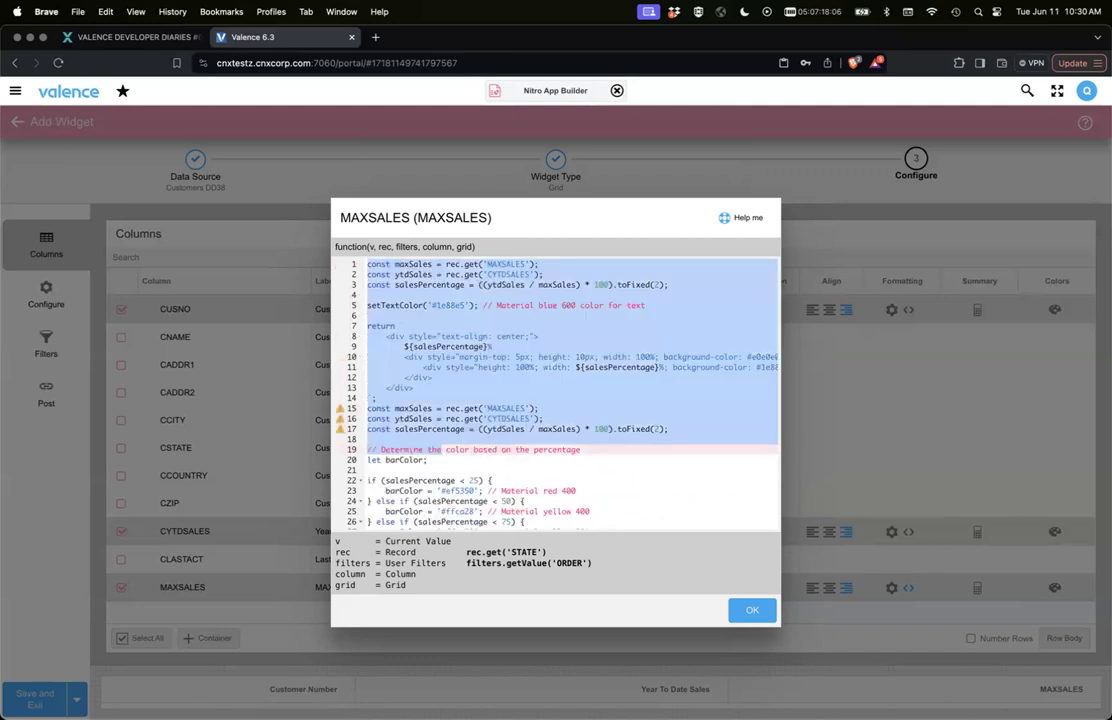
key("shift+Up")
key("BackSpace")
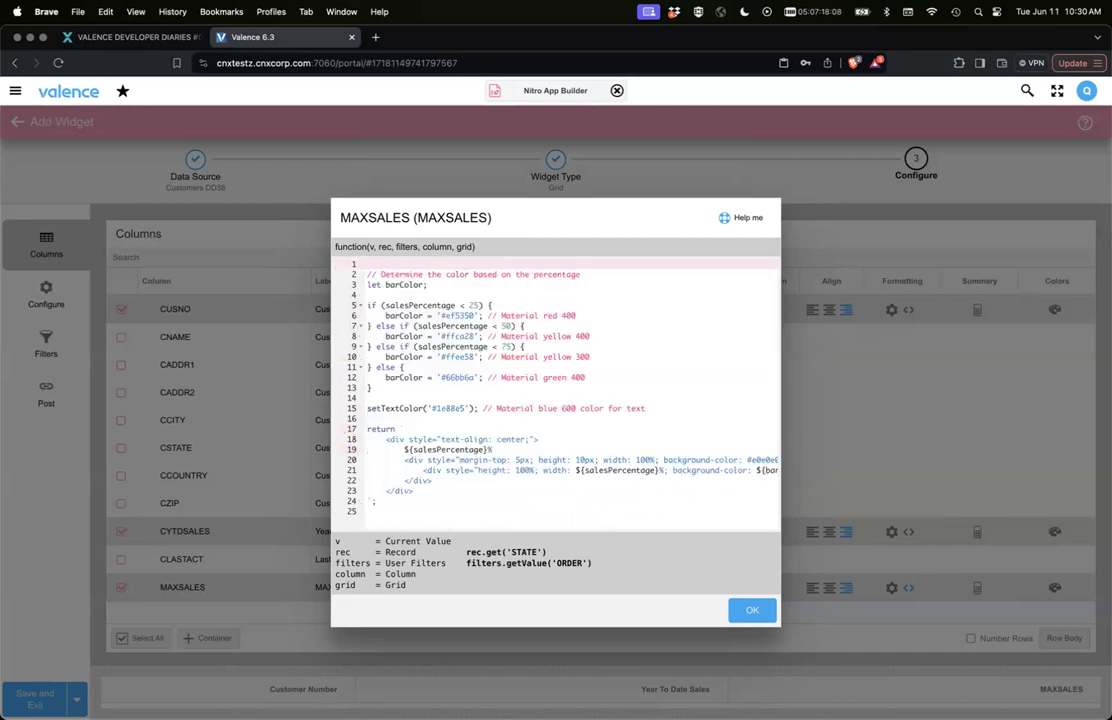
key("Delete")
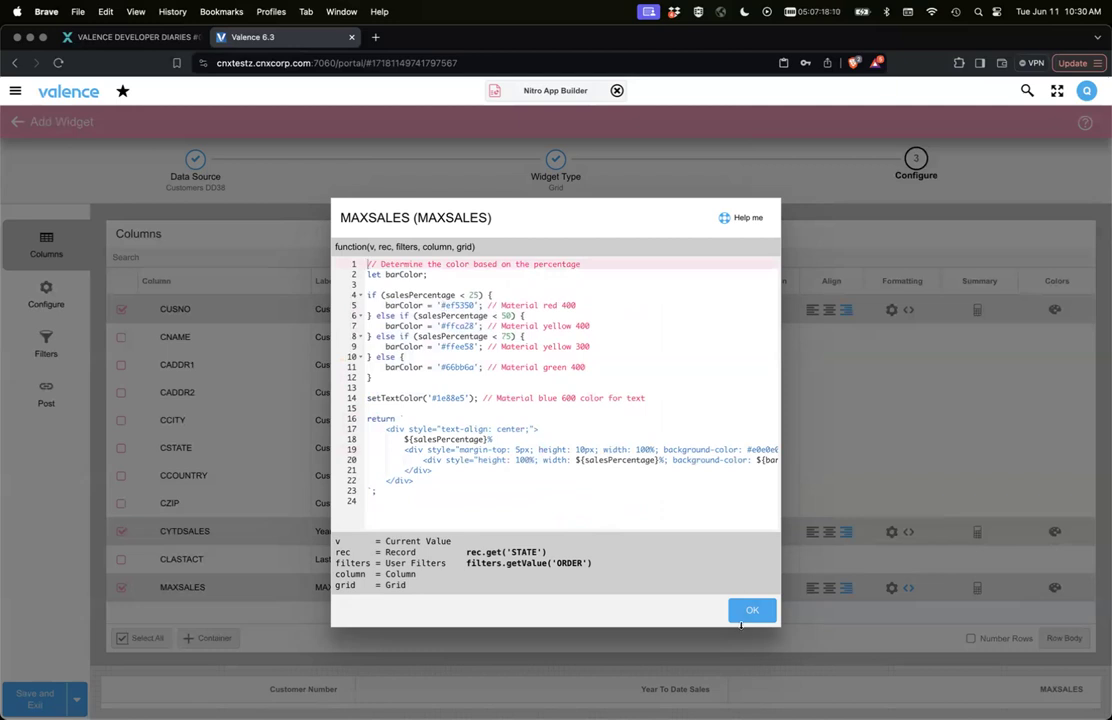
left_click(742, 615)
left_click(46, 295)
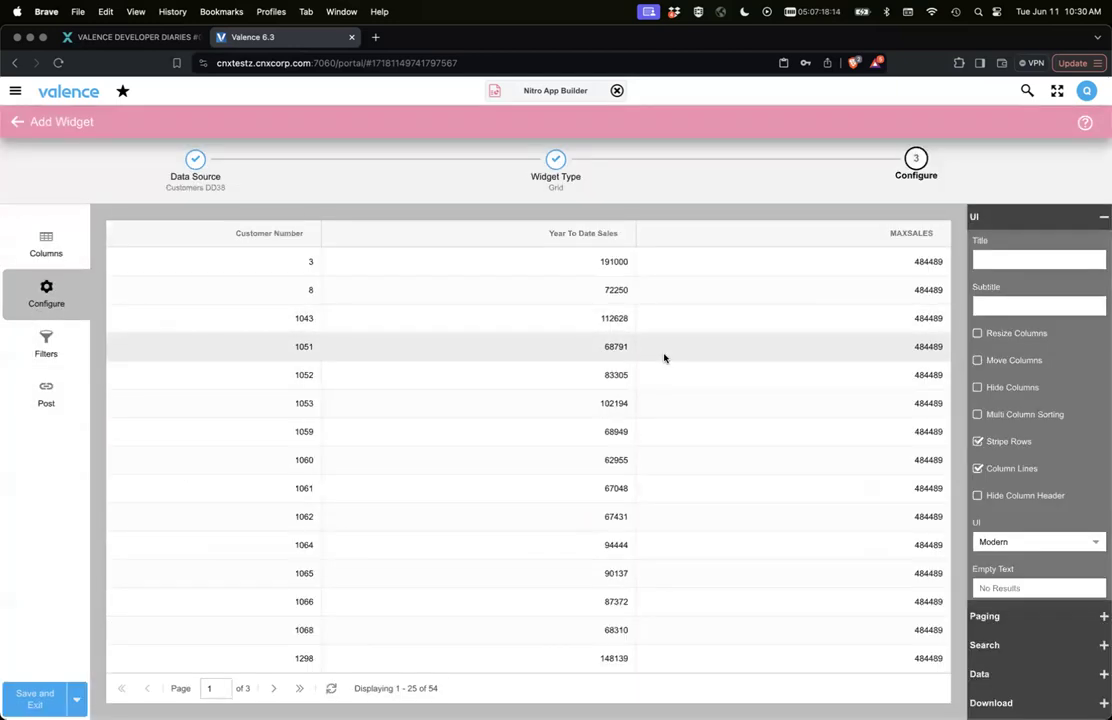
- Reopen the MAXSALES custom formatting code and clear it completely
left_click(46, 244)
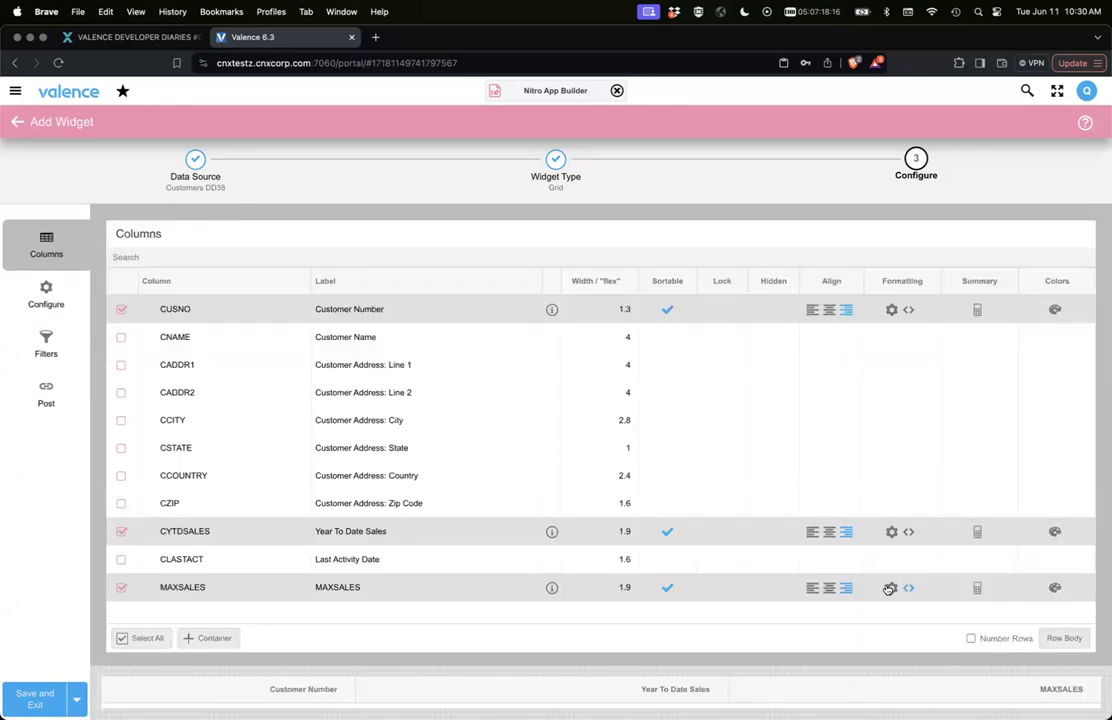
left_click(908, 589)
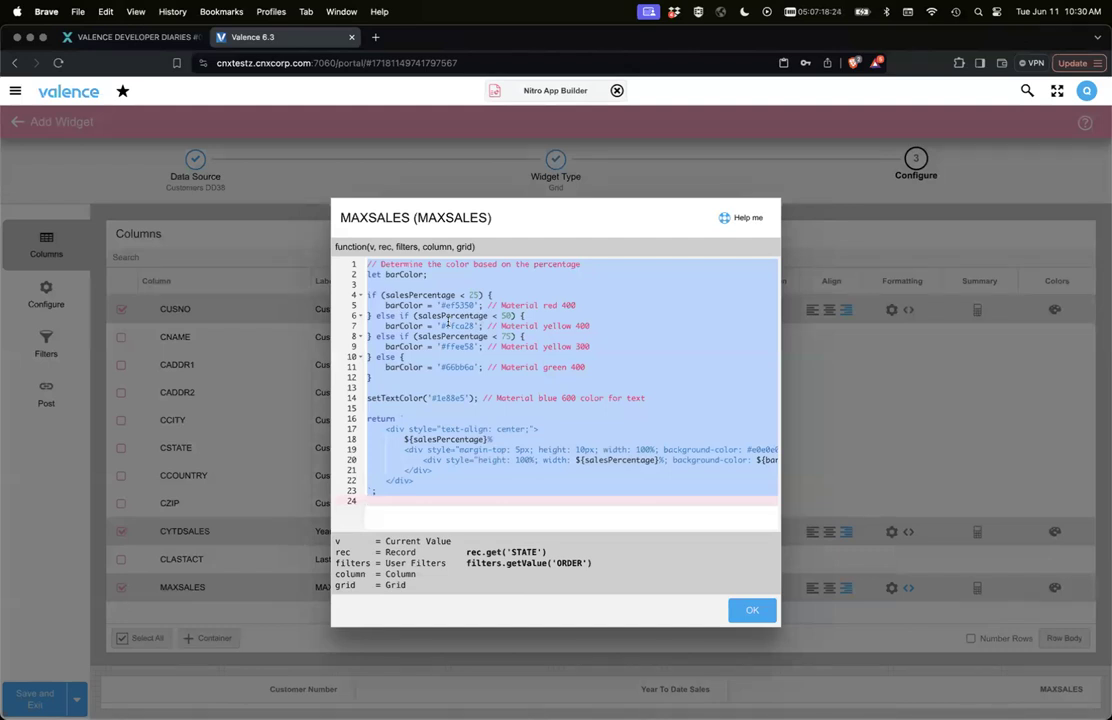
key("BackSpace")
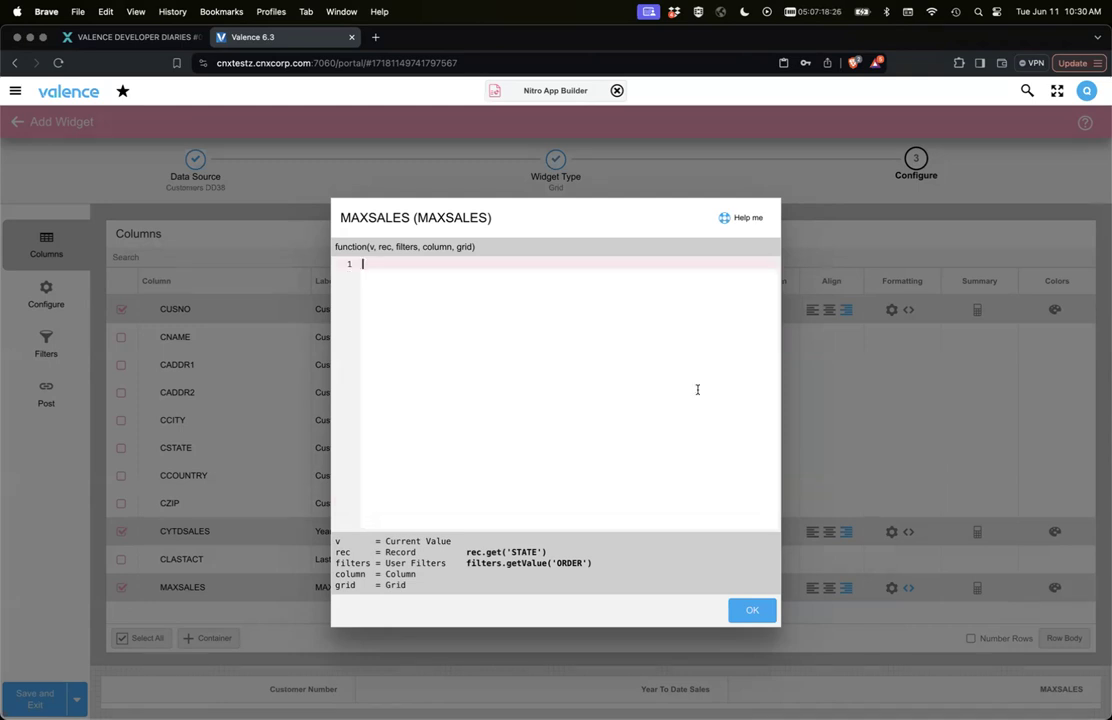
- Ask the assistant for the percentage of sales based on max sales and year to date, with a progress bar below, color coded by progress
left_click(740, 217)
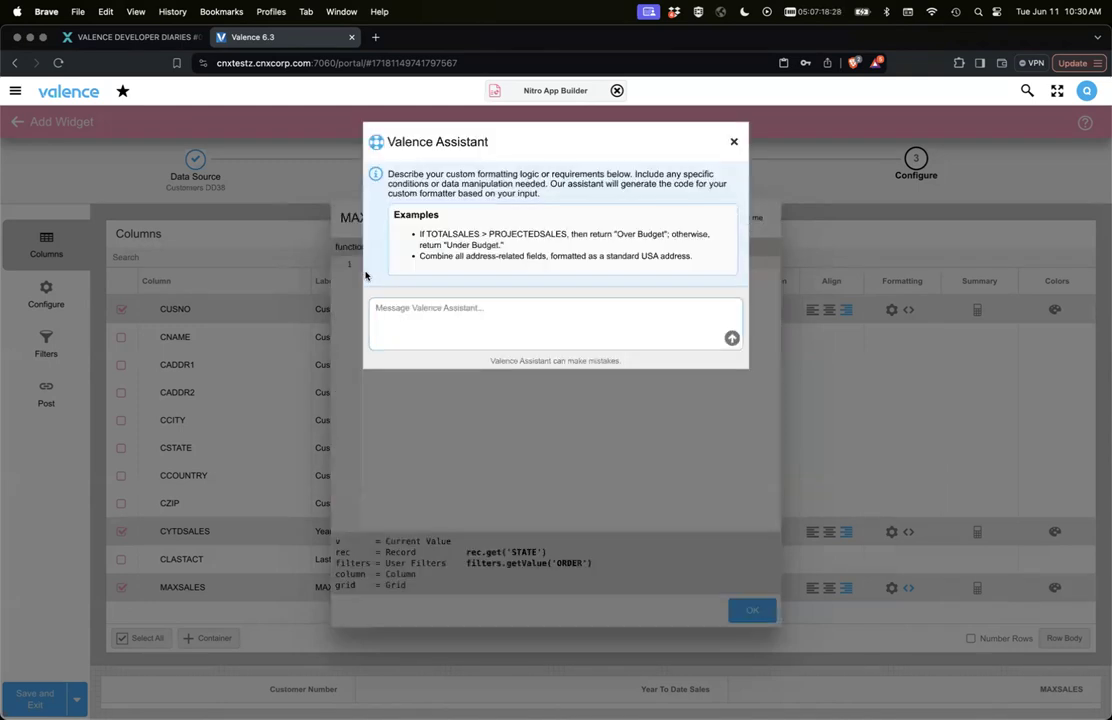
left_click(402, 323)
type("give me the percentage")
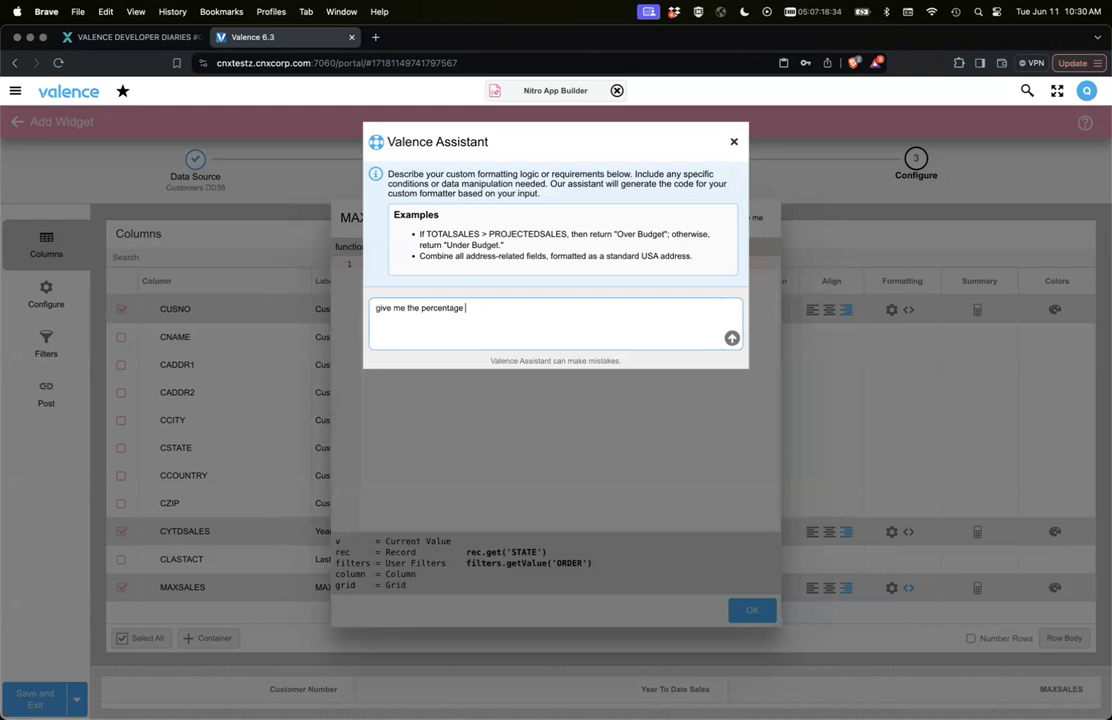
type(" of sales based on")
type("max sales and year to d")
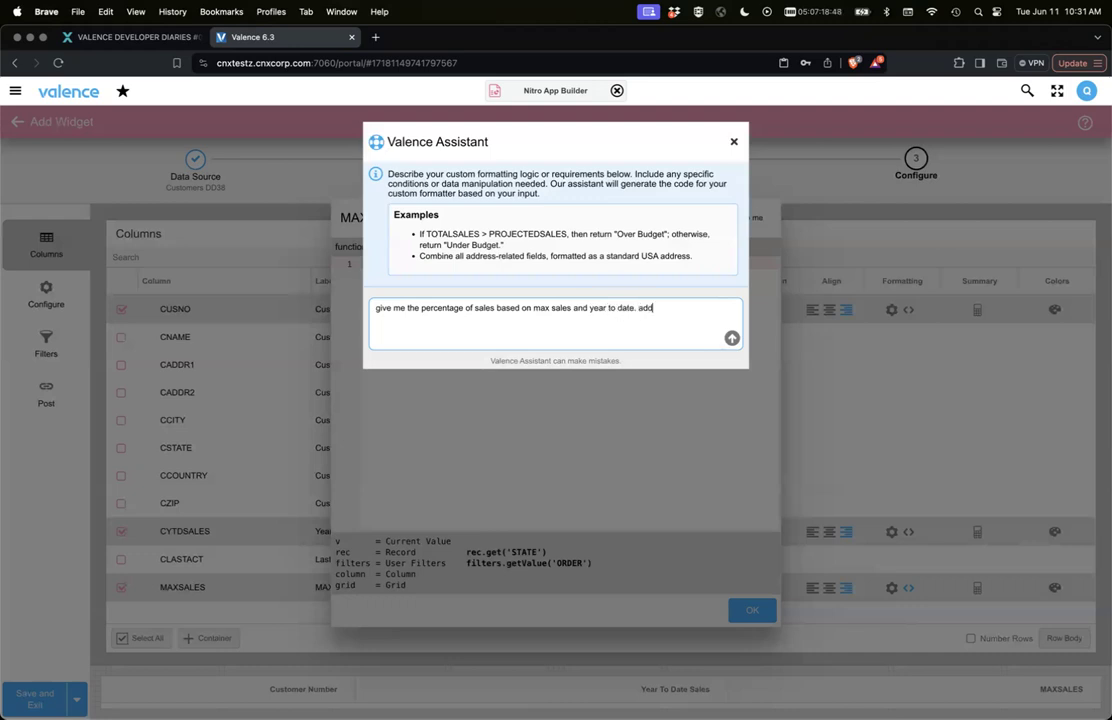
type("ate. put a ")
type("progress bar below")
type(" it and")
type(" color code it based on th")
type("e progress")
key("Return")
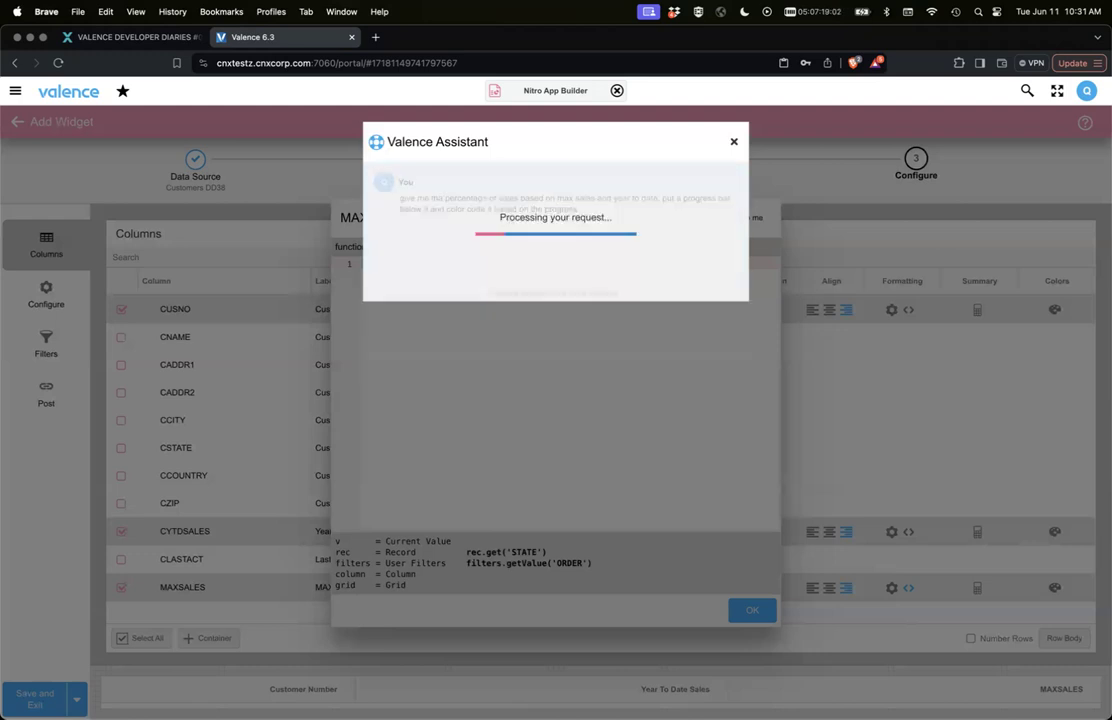
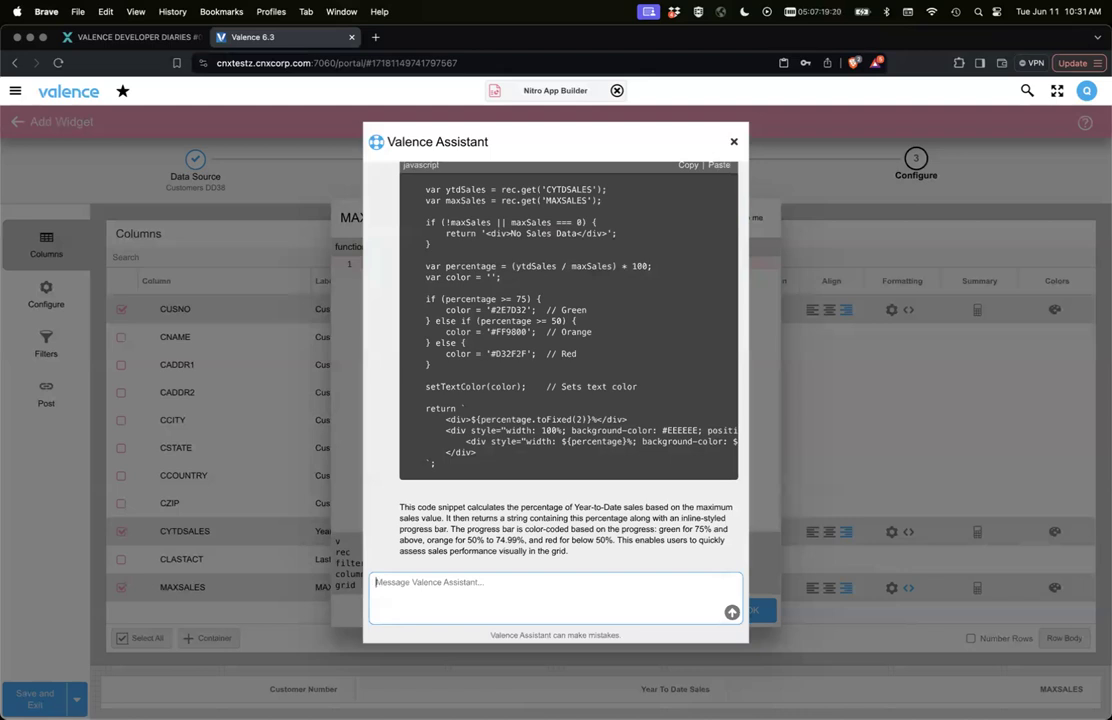
- Insert the assistant's color-coded percentage and progress bar code as the MAXSALES formatter, save it and preview the grid rows
scroll(706, 191, "up", 1)
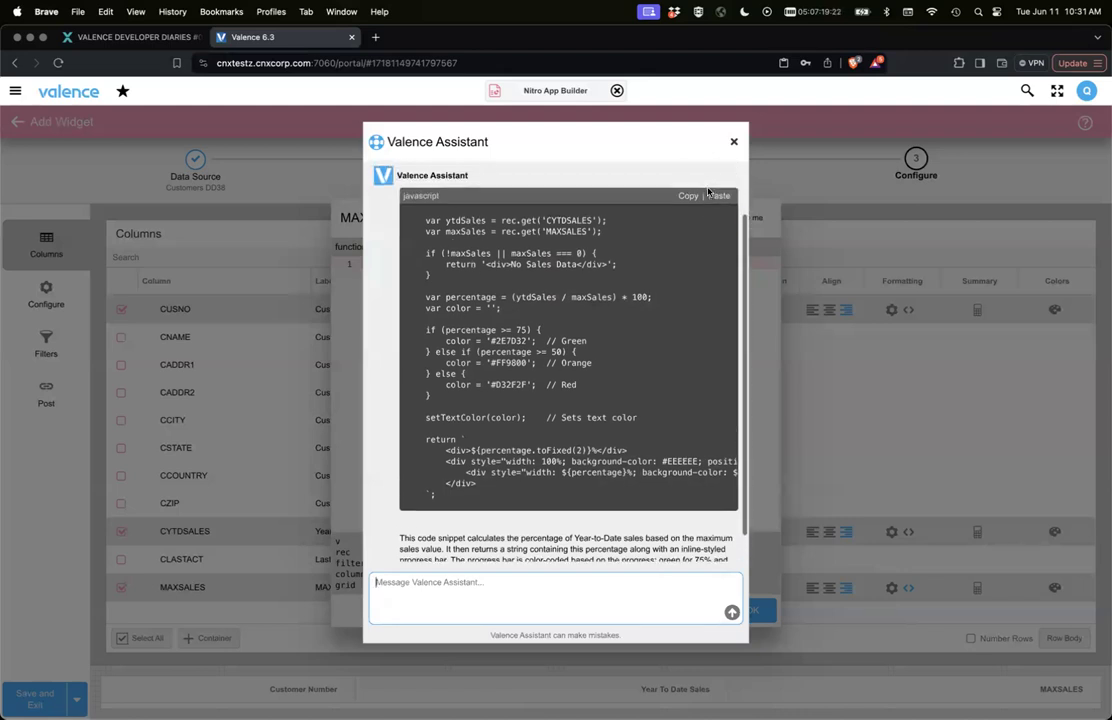
left_click(718, 192)
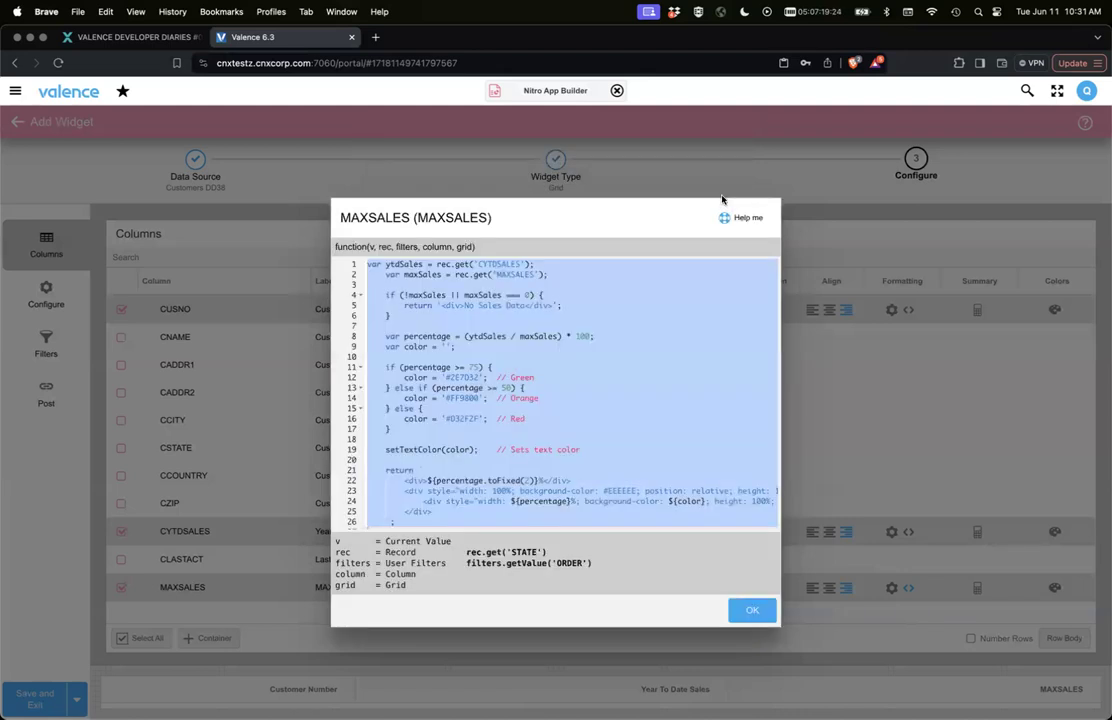
left_click(749, 608)
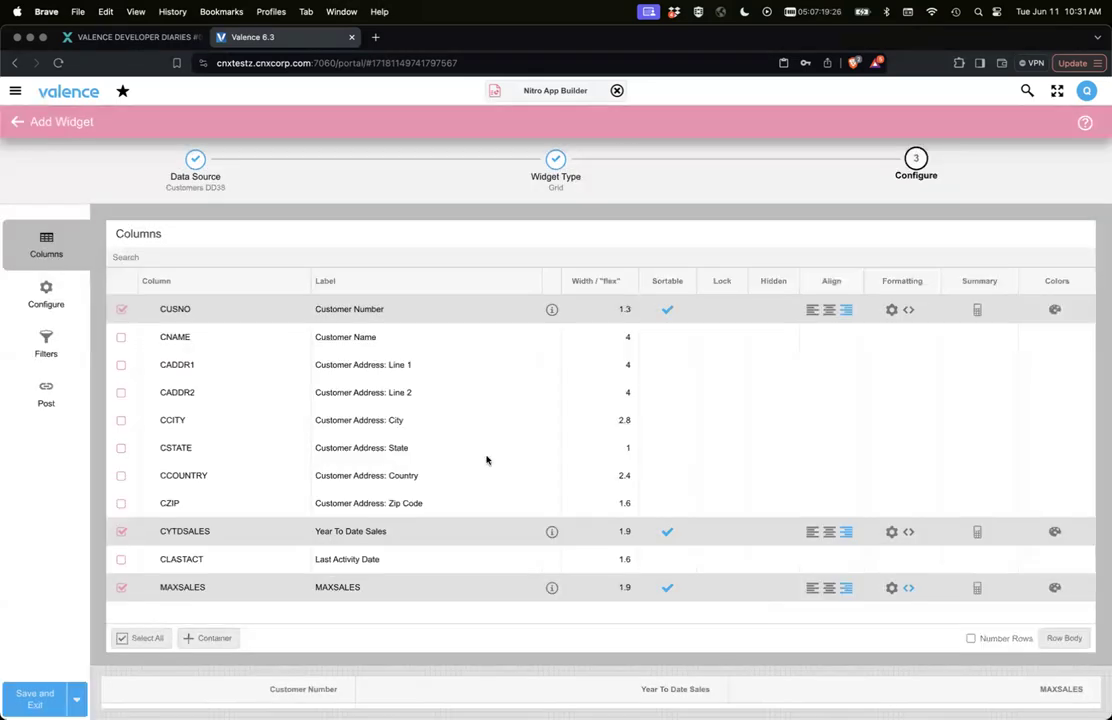
left_click(46, 296)
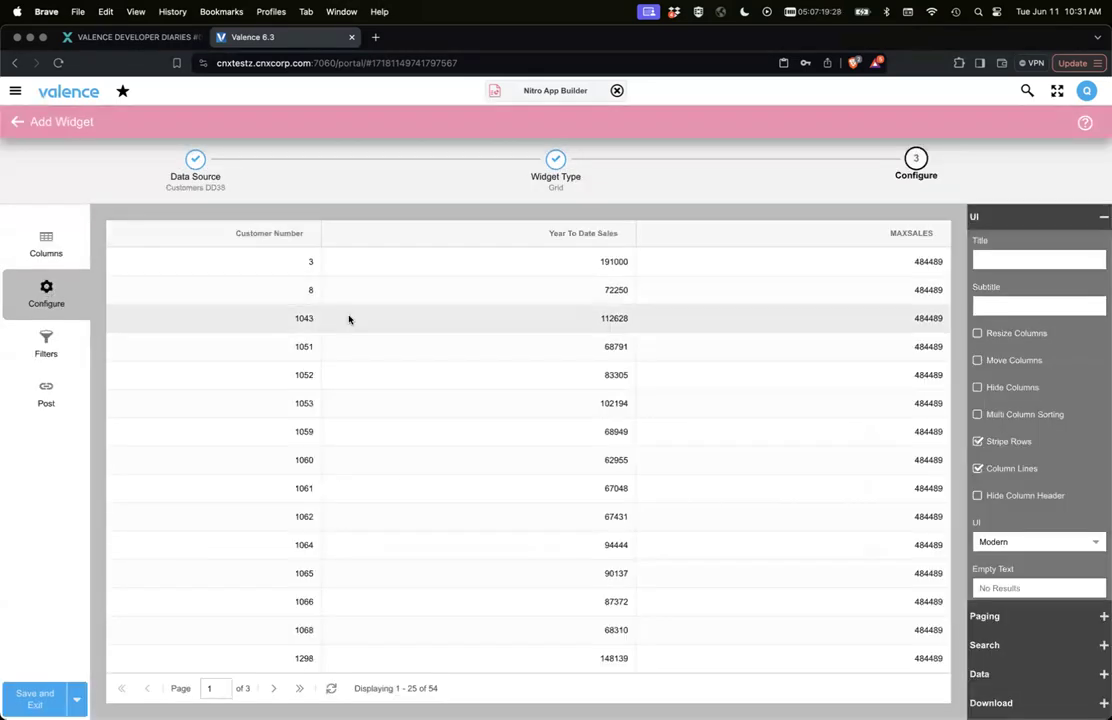
scroll(366, 406, "down", 5)
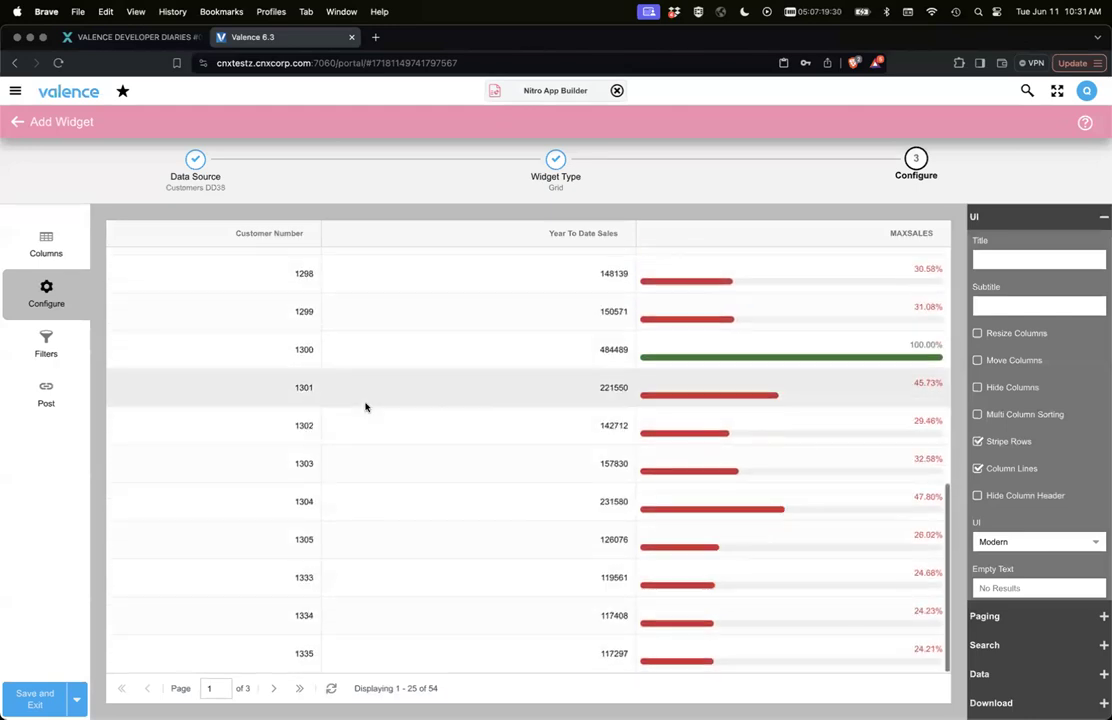
scroll(469, 472, "up", 5)
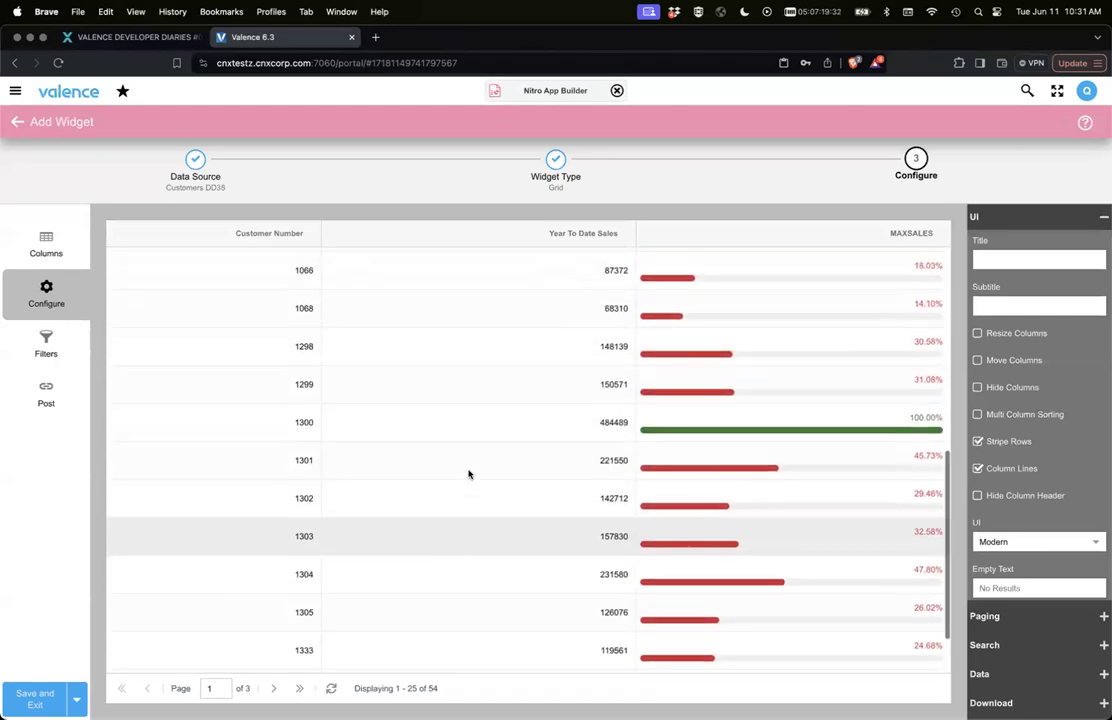
- Reopen the MAXSALES formatting code to review its percentage color thresholds and close the editor
left_click(47, 247)
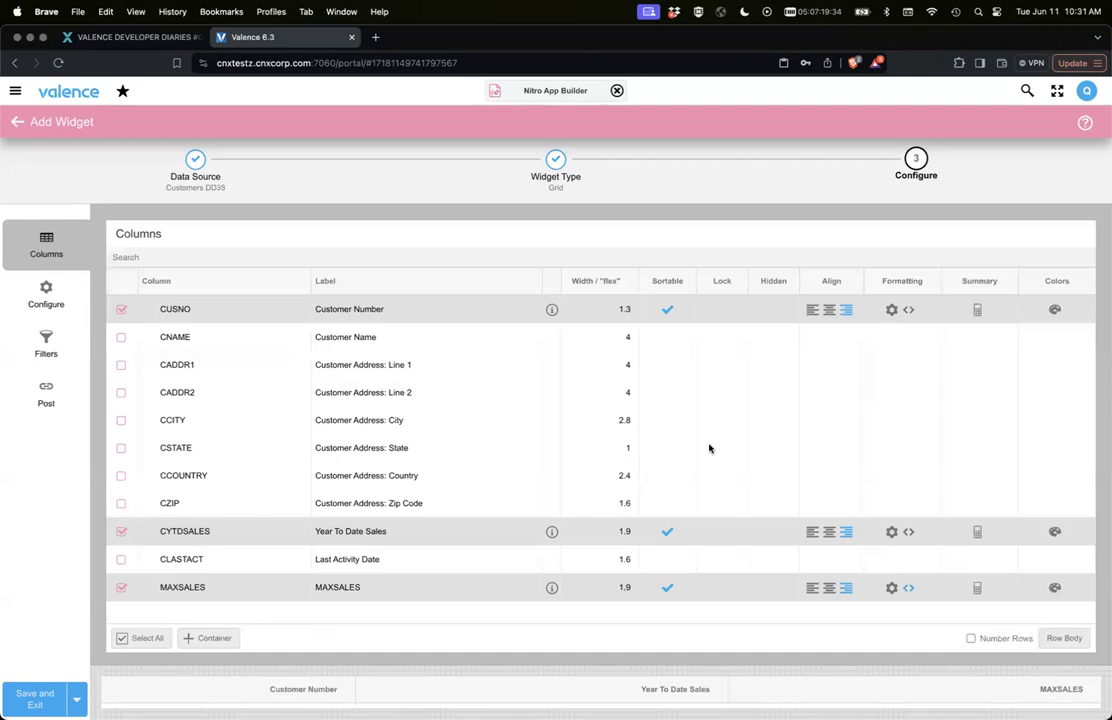
left_click(908, 589)
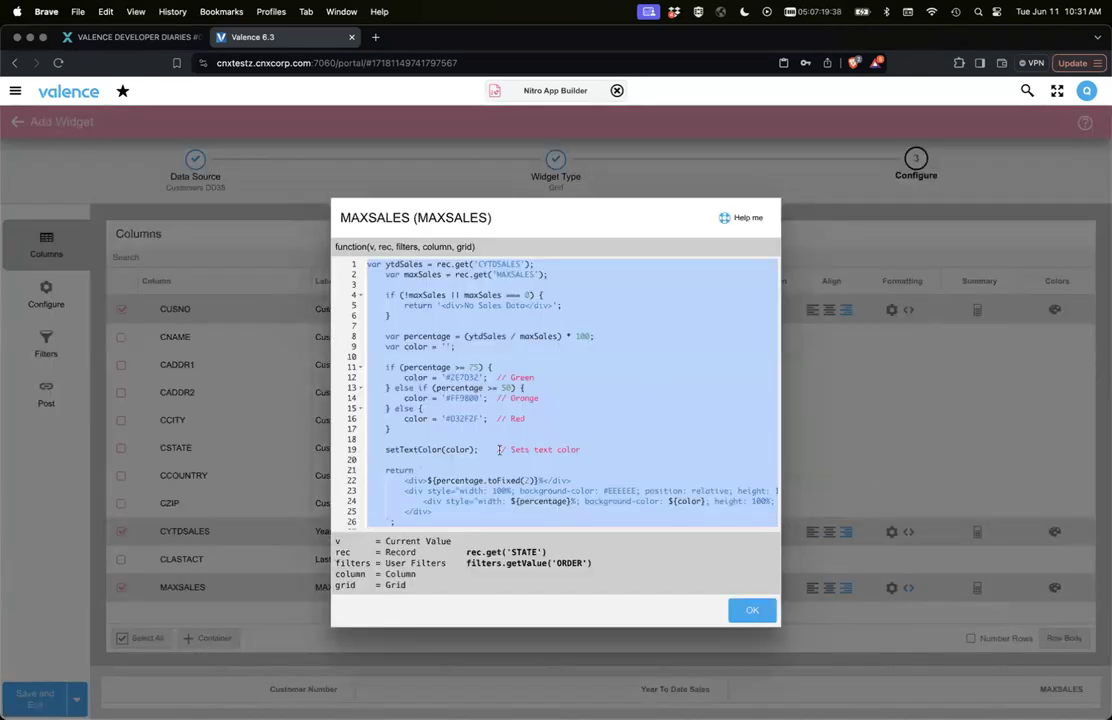
left_click(750, 609)
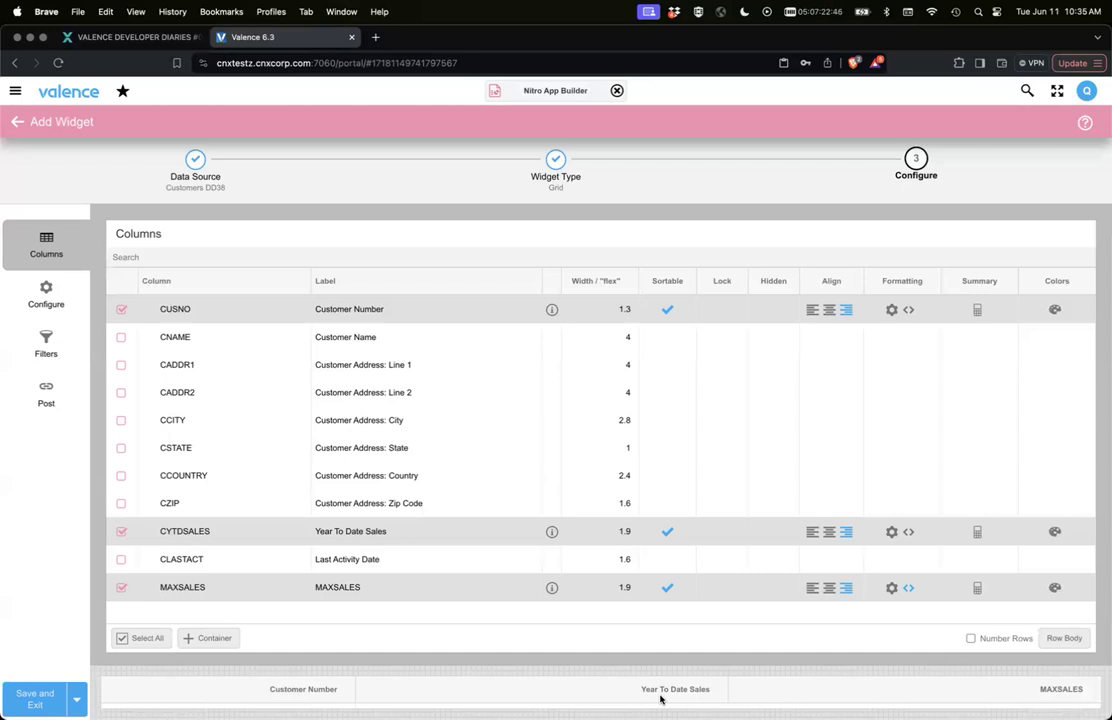
left_click(909, 588)
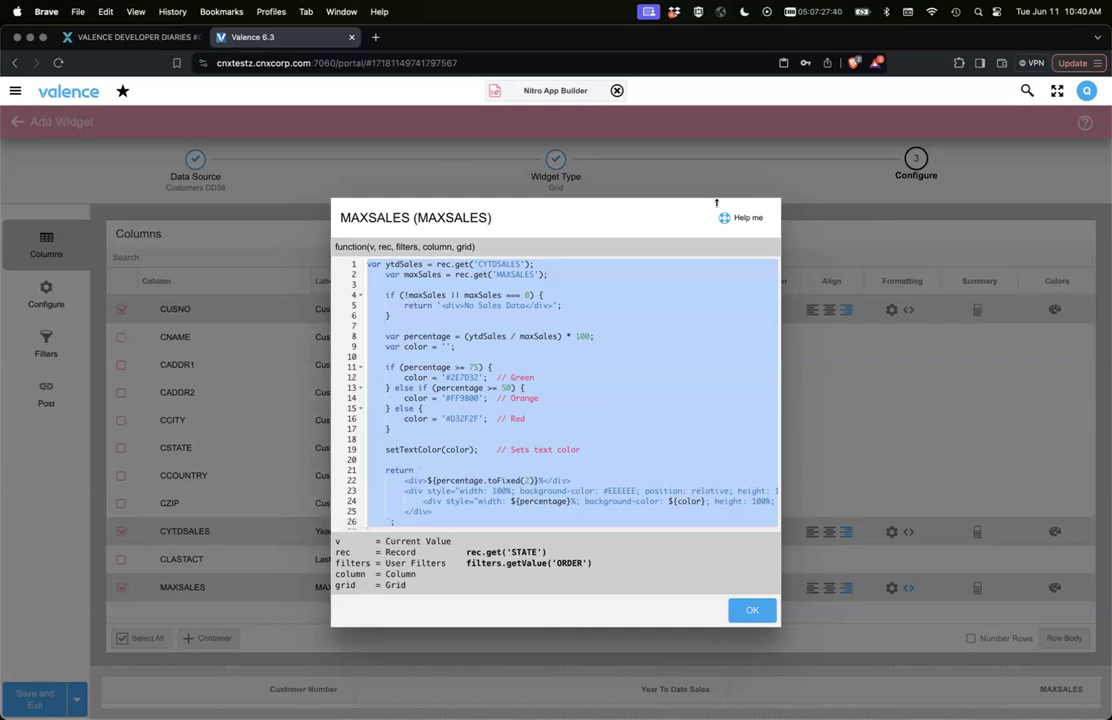
left_click(744, 609)
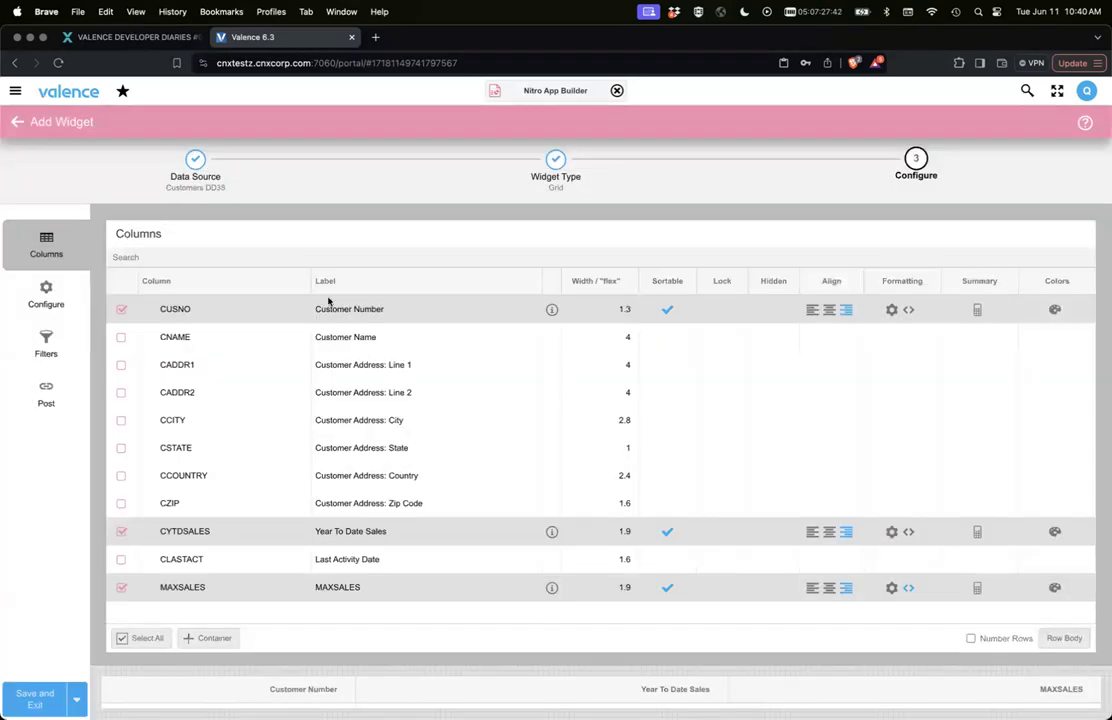